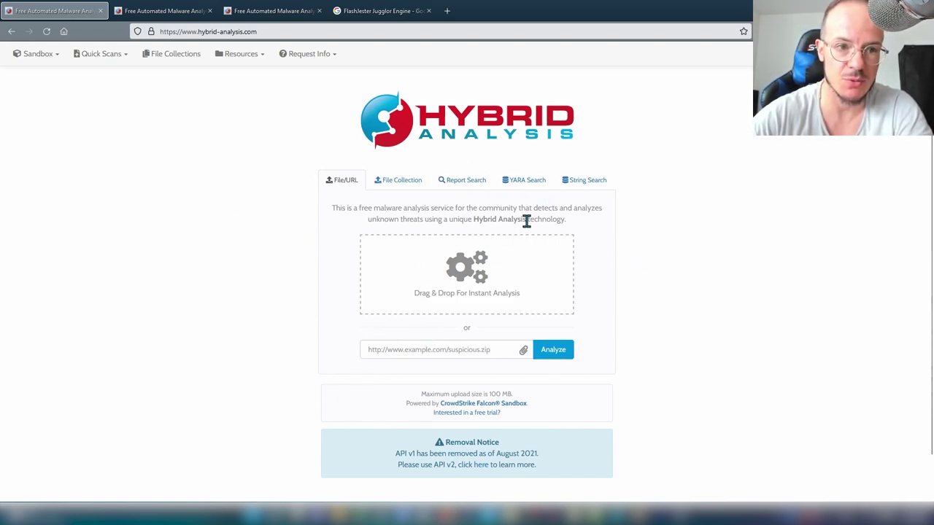
Step: Open the list of latest quick-scan file submissions
{"action": "left_click", "coordinate": [107, 58]}
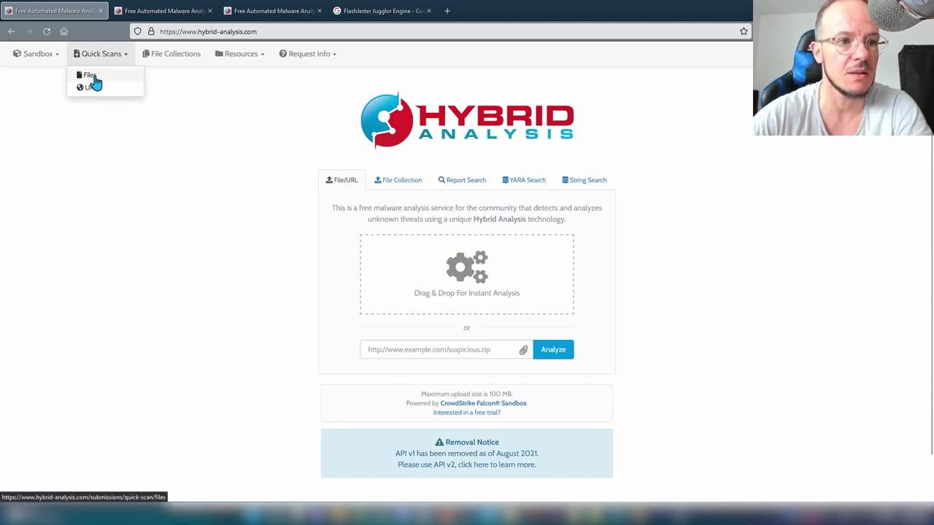
{"action": "left_click", "coordinate": [100, 65]}
{"action": "left_click", "coordinate": [100, 59]}
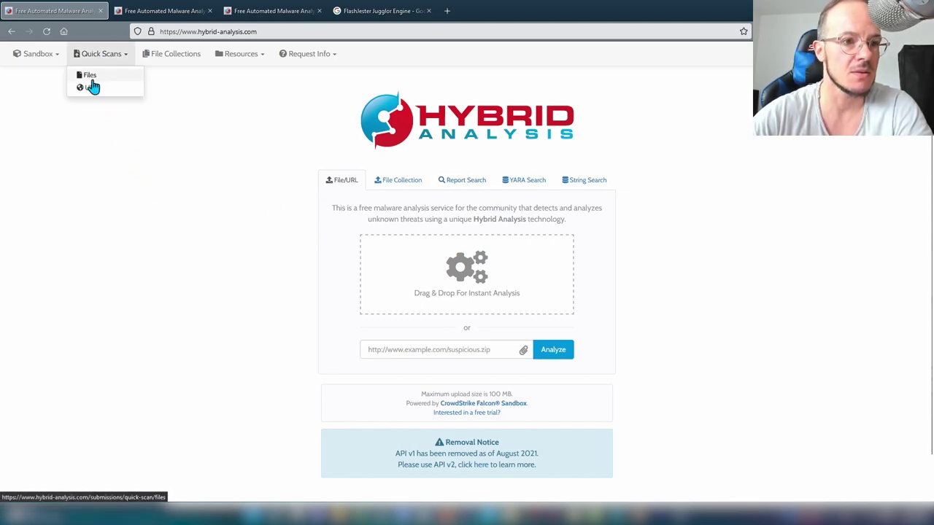
{"action": "left_click", "coordinate": [90, 76]}
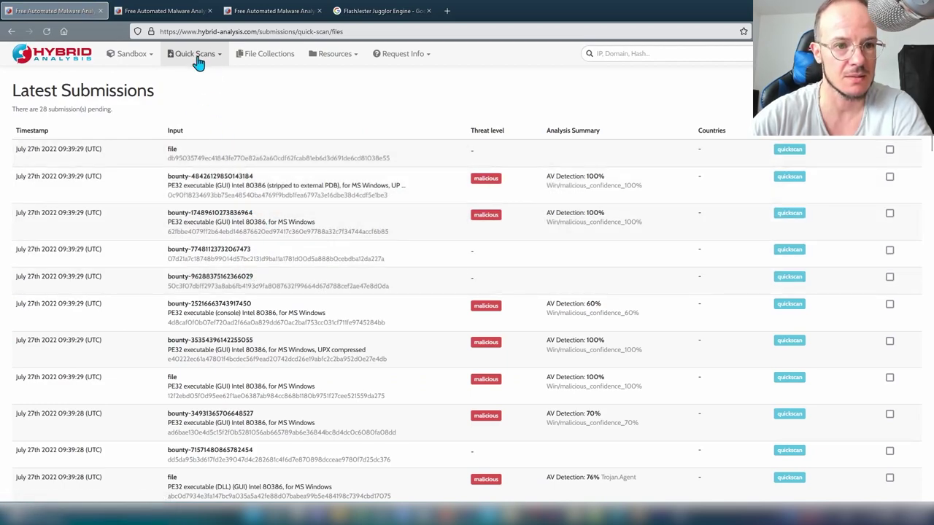
{"action": "left_click", "coordinate": [205, 60]}
{"action": "left_click", "coordinate": [205, 59]}
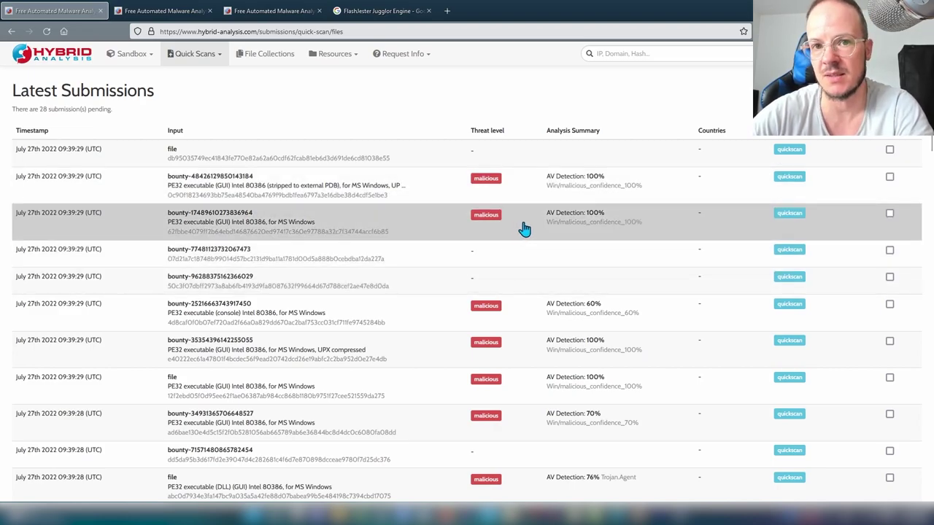
Step: Review the latest quick-scan submissions, checking their file types, threat levels and antivirus detection summaries
{"action": "scroll", "coordinate": [524, 230], "scroll_direction": "down", "scroll_amount": 10}
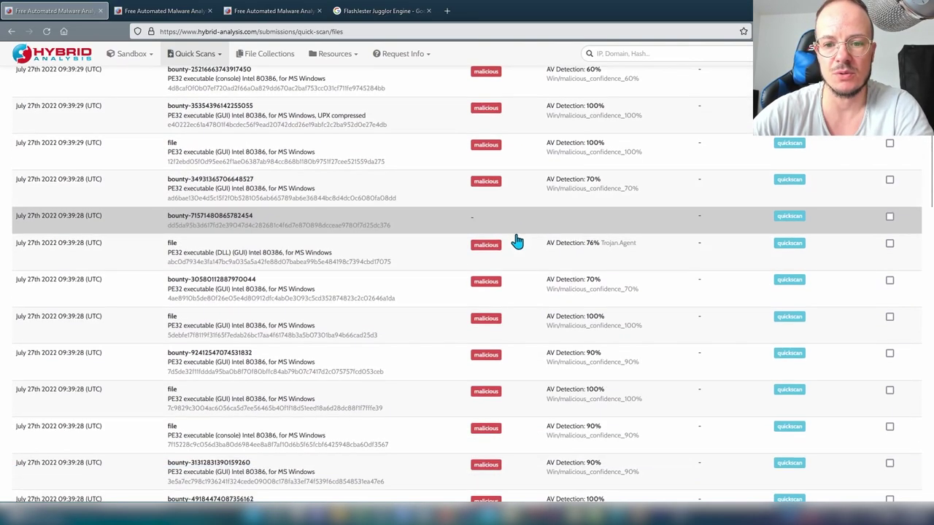
{"action": "scroll", "coordinate": [496, 318], "scroll_direction": "up", "scroll_amount": 10}
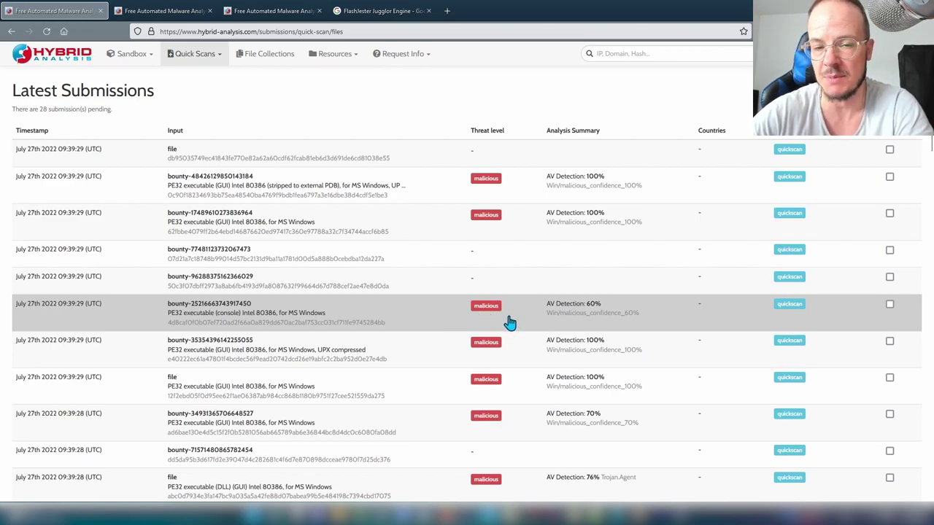
{"action": "scroll", "coordinate": [510, 324], "scroll_direction": "down", "scroll_amount": 10}
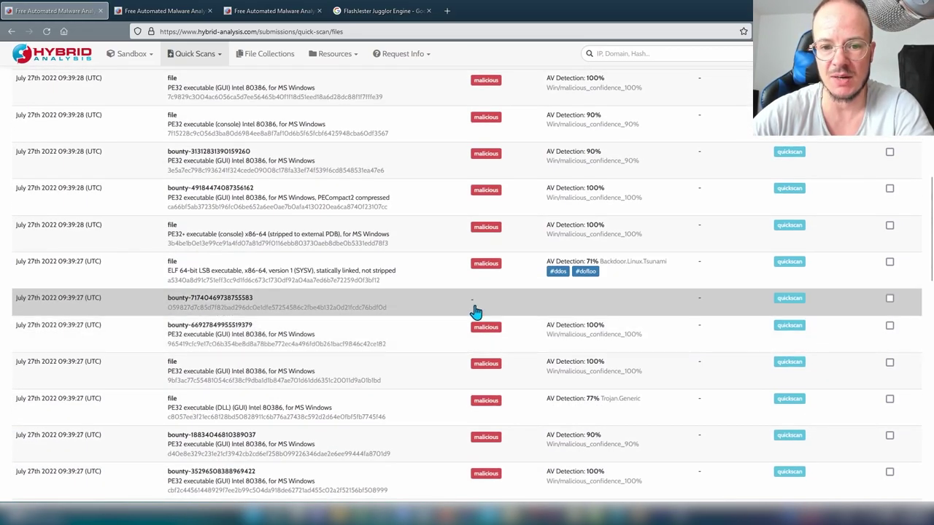
{"action": "scroll", "coordinate": [471, 315], "scroll_direction": "down", "scroll_amount": 5}
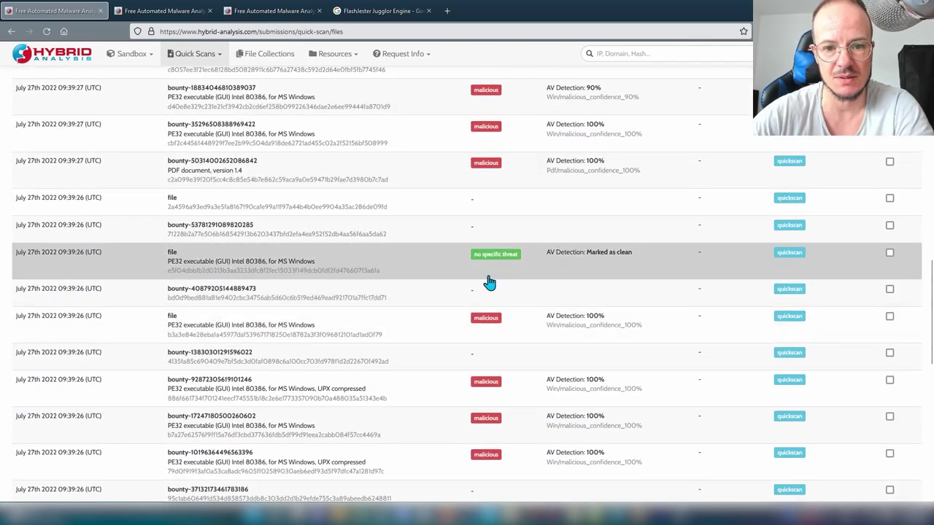
{"action": "scroll", "coordinate": [480, 310], "scroll_direction": "up", "scroll_amount": 6}
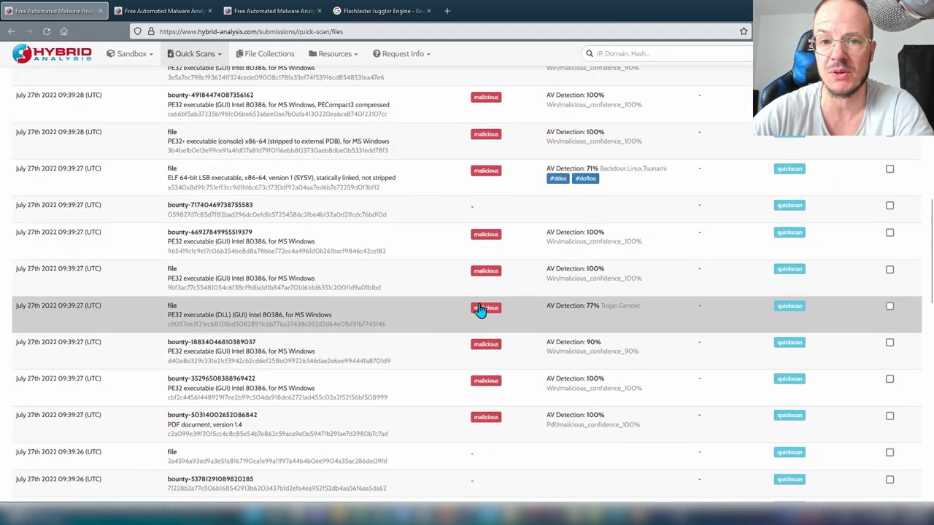
{"action": "scroll", "coordinate": [480, 310], "scroll_direction": "up", "scroll_amount": 6}
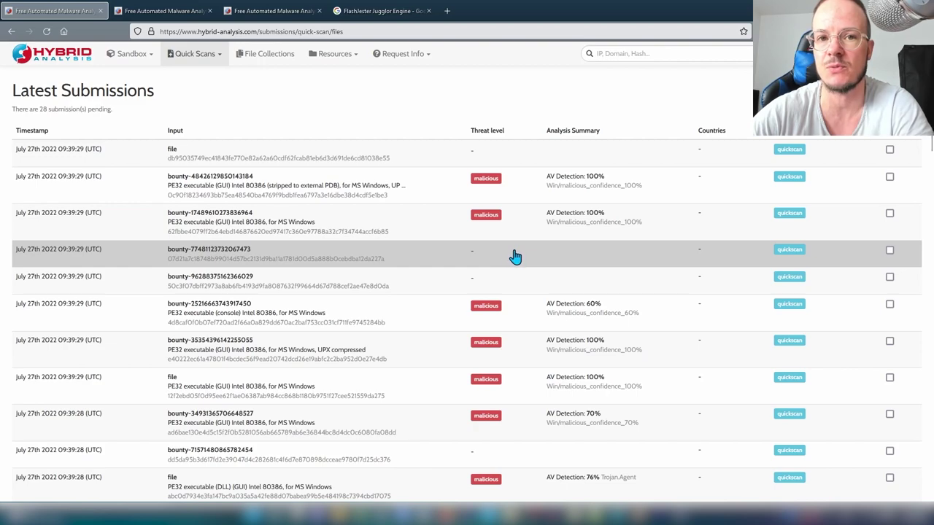
{"action": "scroll", "coordinate": [515, 257], "scroll_direction": "down", "scroll_amount": 1}
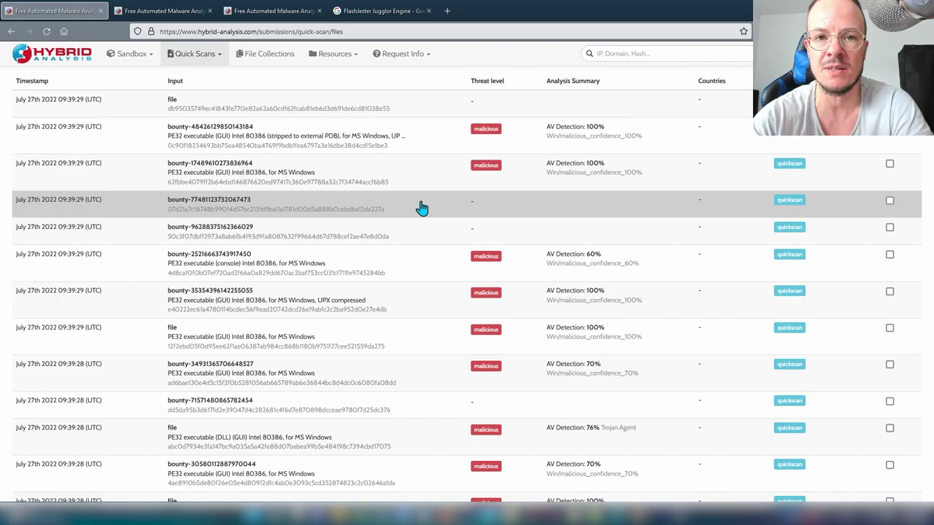
{"action": "scroll", "coordinate": [348, 288], "scroll_direction": "down", "scroll_amount": 5}
{"action": "scroll", "coordinate": [340, 287], "scroll_direction": "up", "scroll_amount": 10}
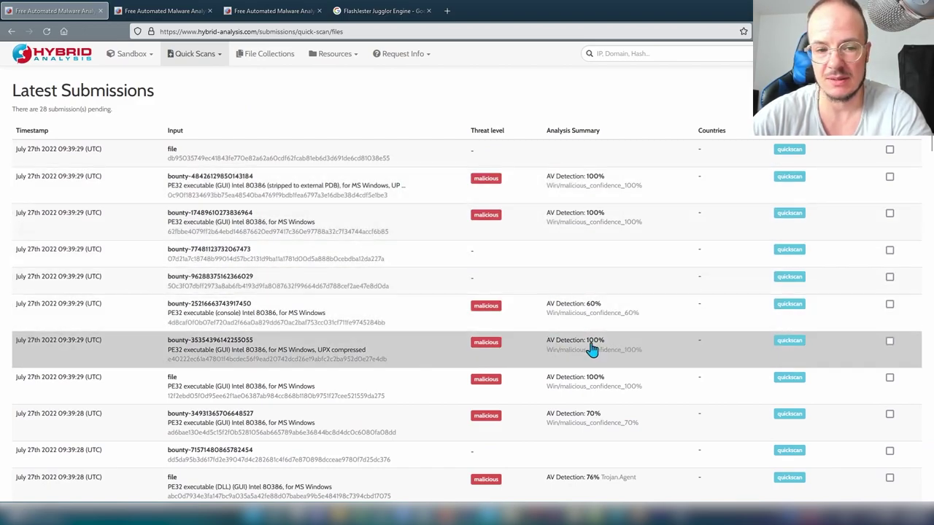
Step: Search the site's analysis reports for "keylogger"
{"action": "left_click", "coordinate": [670, 53]}
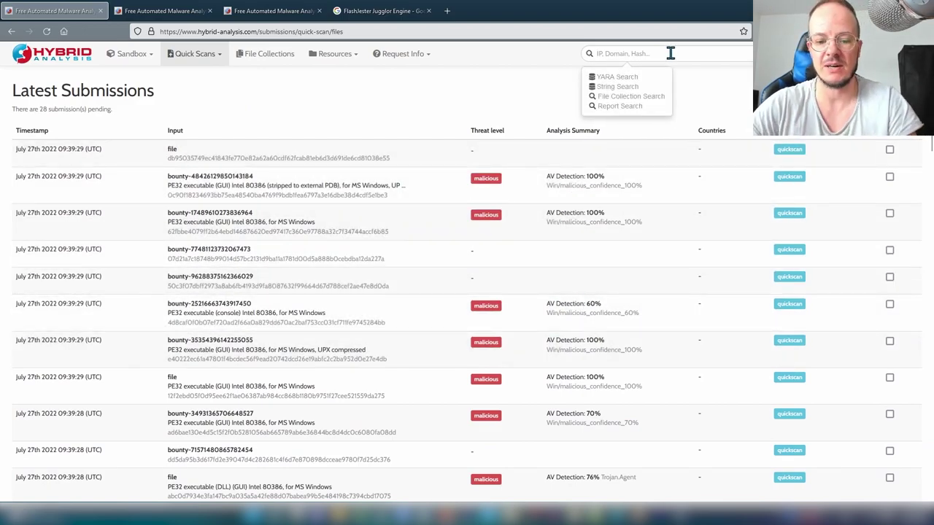
{"action": "type", "text": "ke"}
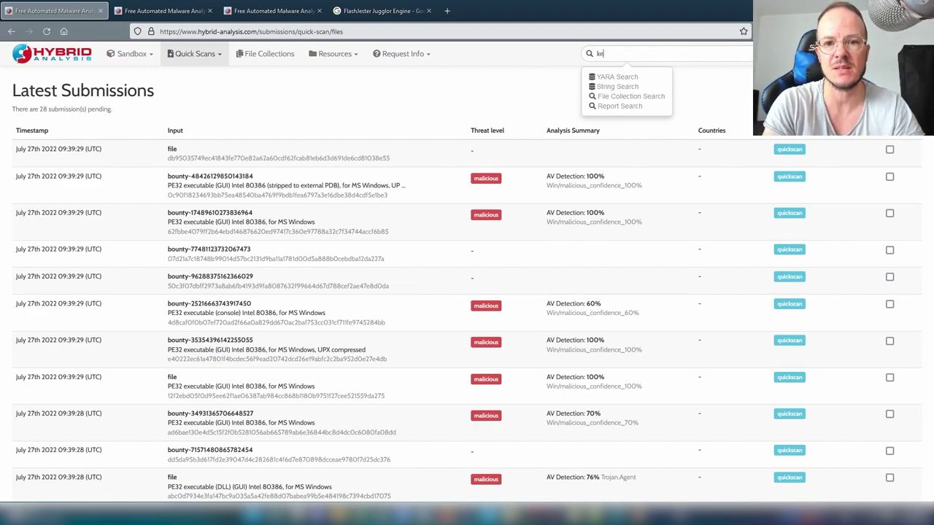
{"action": "type", "text": "zylogger"}
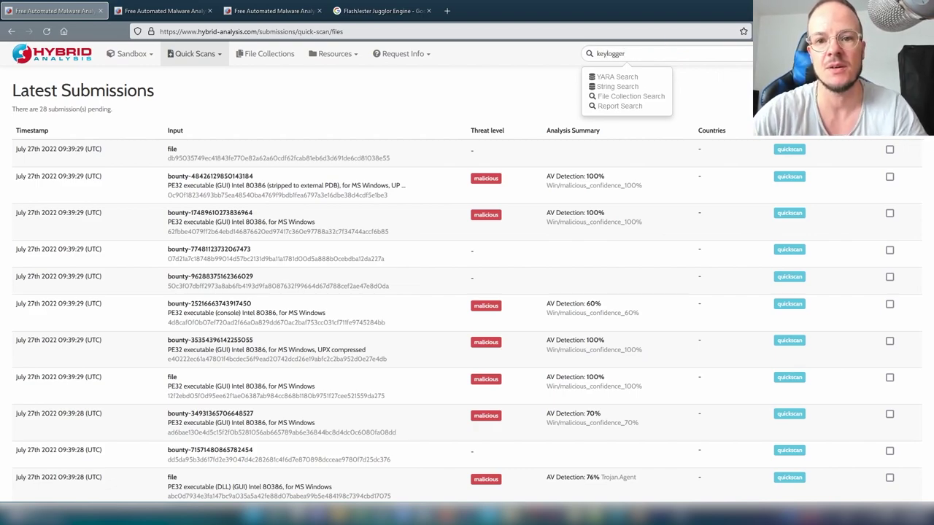
{"action": "key", "text": "Return"}
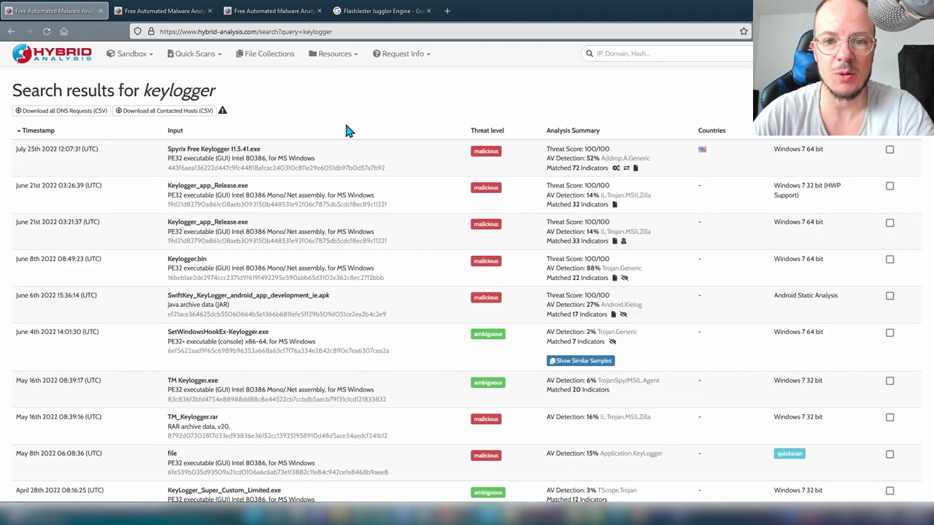
Step: Look through the keylogger search results, comparing file names, dates, threat levels and detection summaries
{"action": "scroll", "coordinate": [347, 130], "scroll_direction": "down", "scroll_amount": 1}
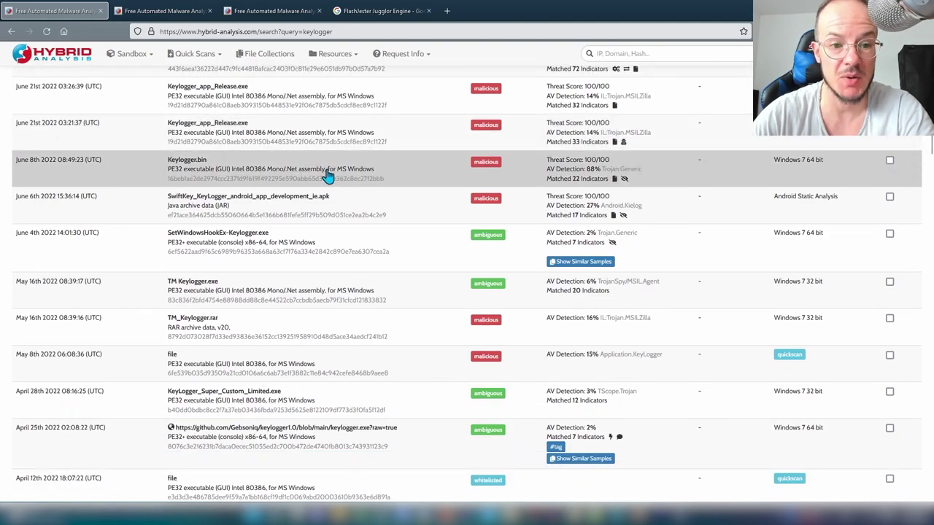
{"action": "scroll", "coordinate": [328, 175], "scroll_direction": "down", "scroll_amount": 3}
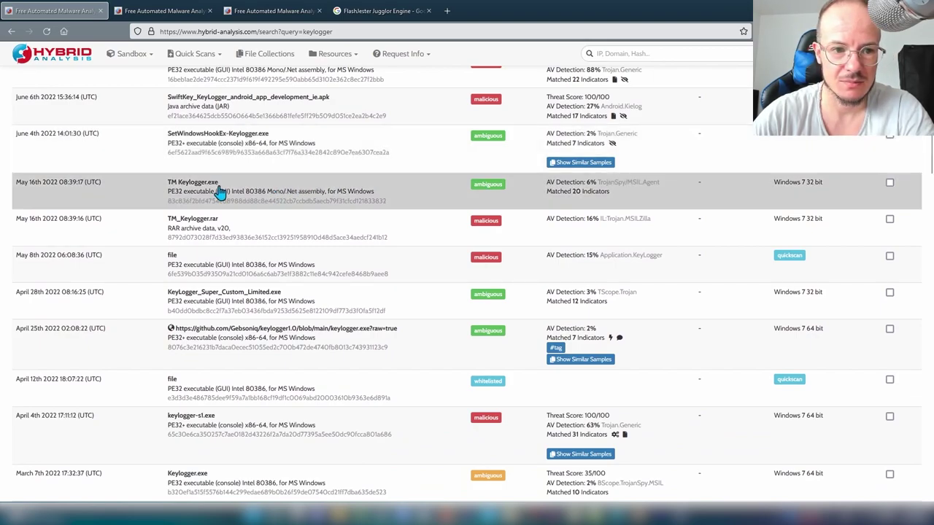
{"action": "scroll", "coordinate": [222, 198], "scroll_direction": "down", "scroll_amount": 3}
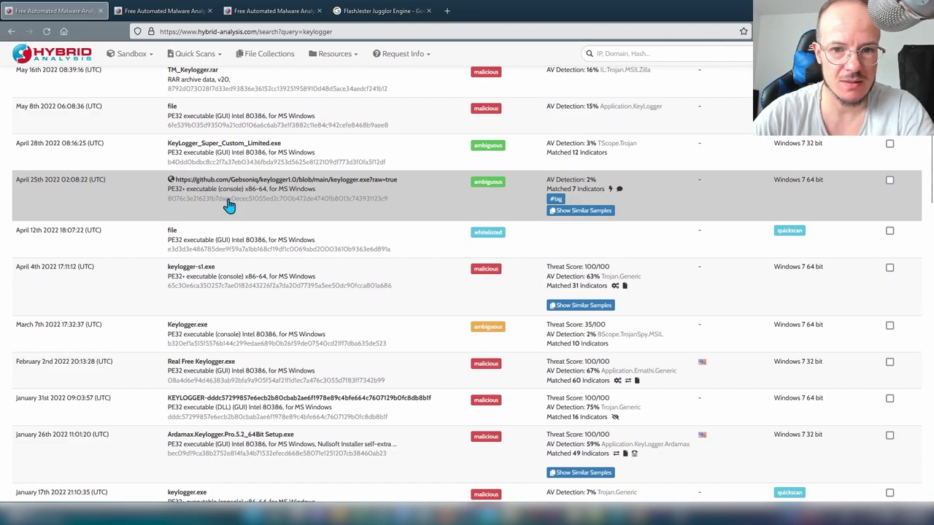
{"action": "scroll", "coordinate": [230, 206], "scroll_direction": "down", "scroll_amount": 2}
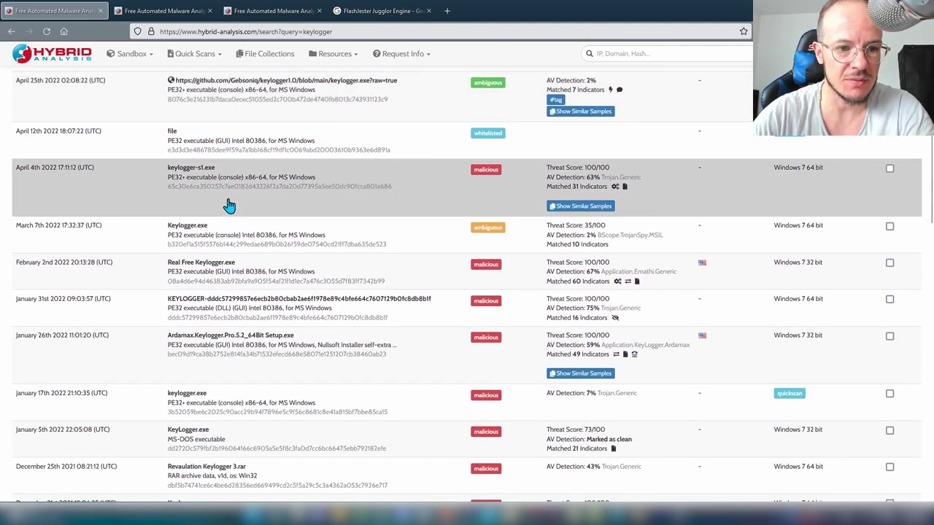
{"action": "scroll", "coordinate": [229, 206], "scroll_direction": "down", "scroll_amount": 4}
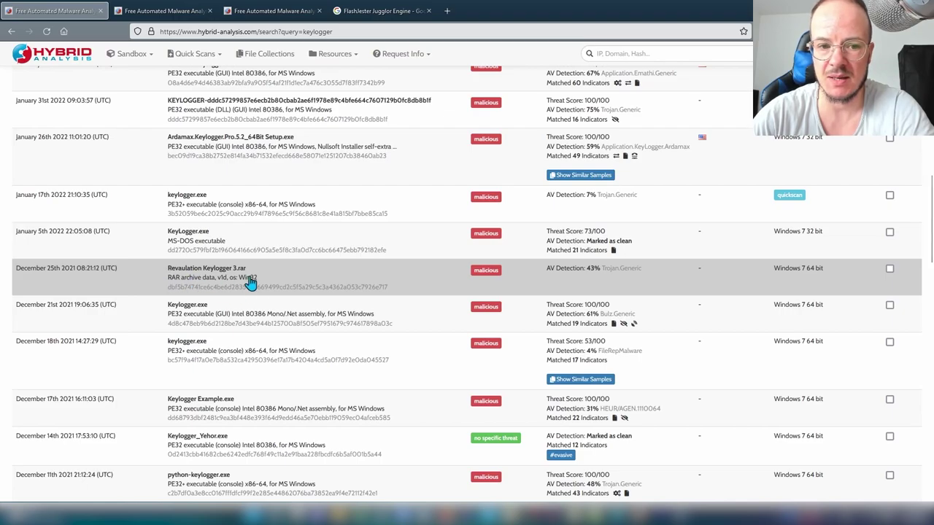
{"action": "scroll", "coordinate": [243, 285], "scroll_direction": "down", "scroll_amount": 3}
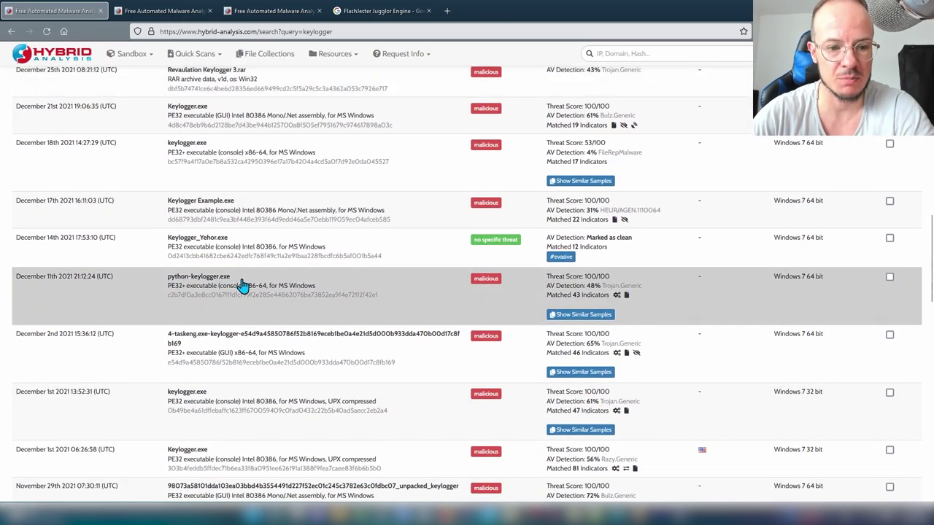
{"action": "scroll", "coordinate": [242, 286], "scroll_direction": "up", "scroll_amount": 4}
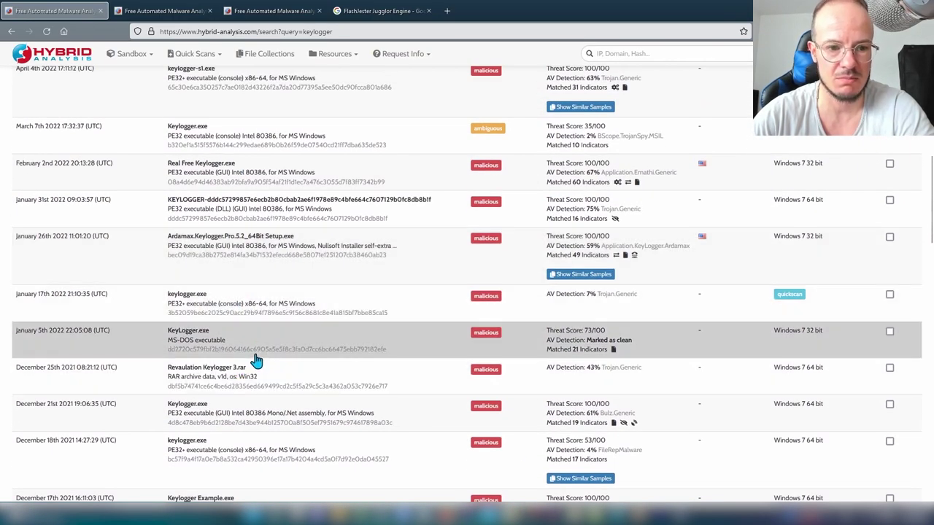
{"action": "scroll", "coordinate": [252, 327], "scroll_direction": "down", "scroll_amount": 2}
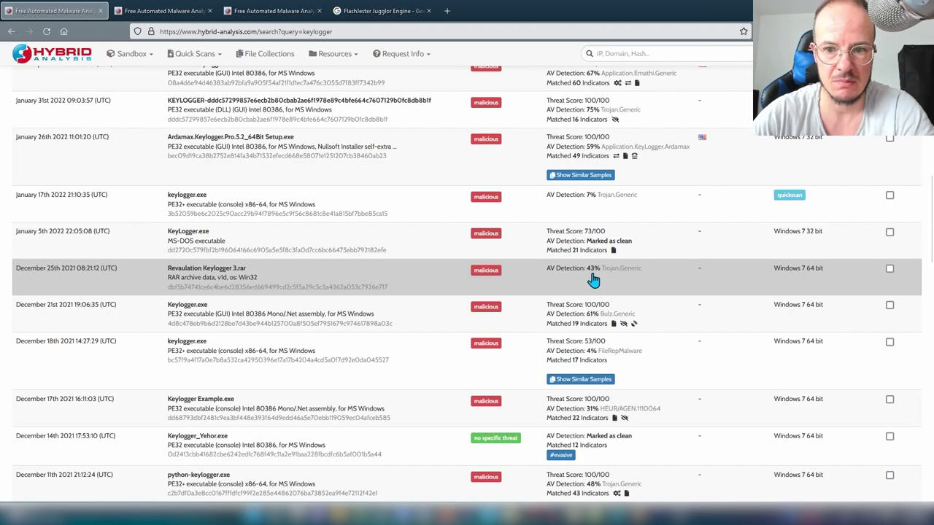
{"action": "scroll", "coordinate": [474, 280], "scroll_direction": "down", "scroll_amount": 3}
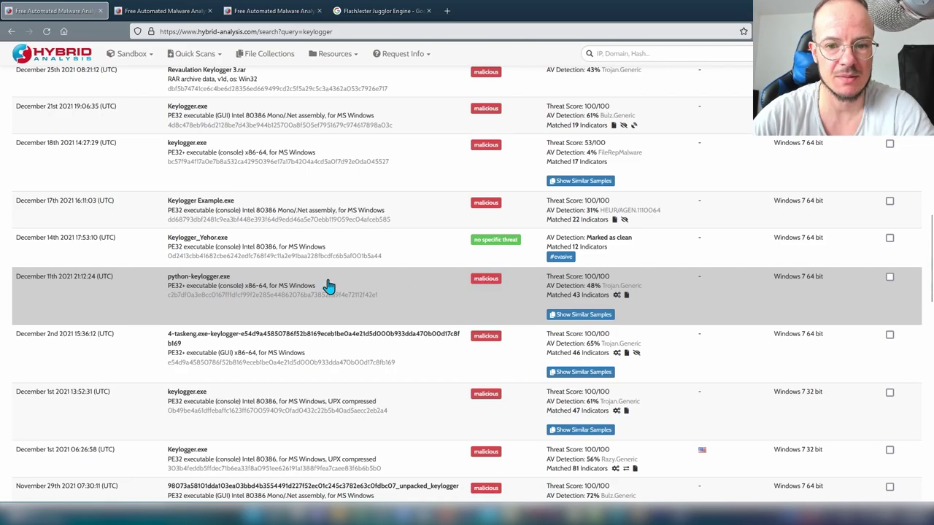
{"action": "scroll", "coordinate": [248, 277], "scroll_direction": "down", "scroll_amount": 3}
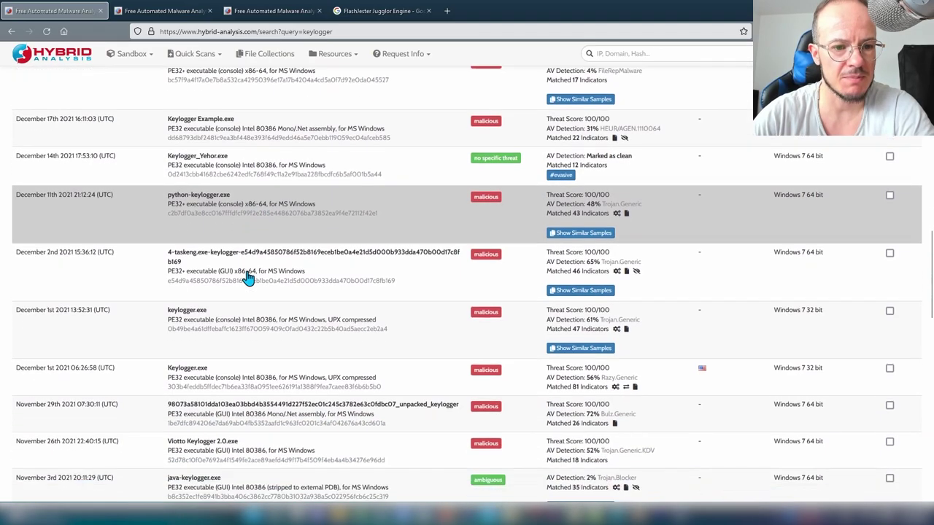
{"action": "scroll", "coordinate": [248, 277], "scroll_direction": "down", "scroll_amount": 1}
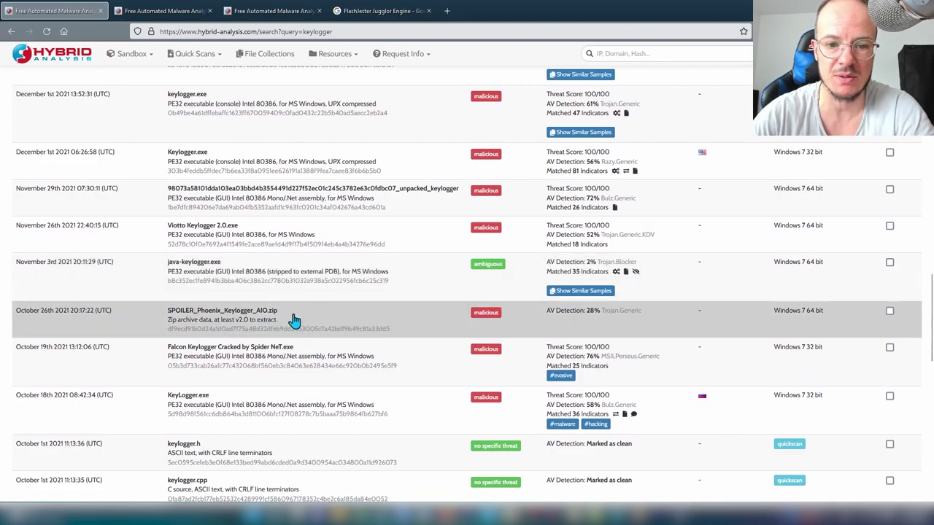
{"action": "scroll", "coordinate": [168, 315], "scroll_direction": "down", "scroll_amount": 1}
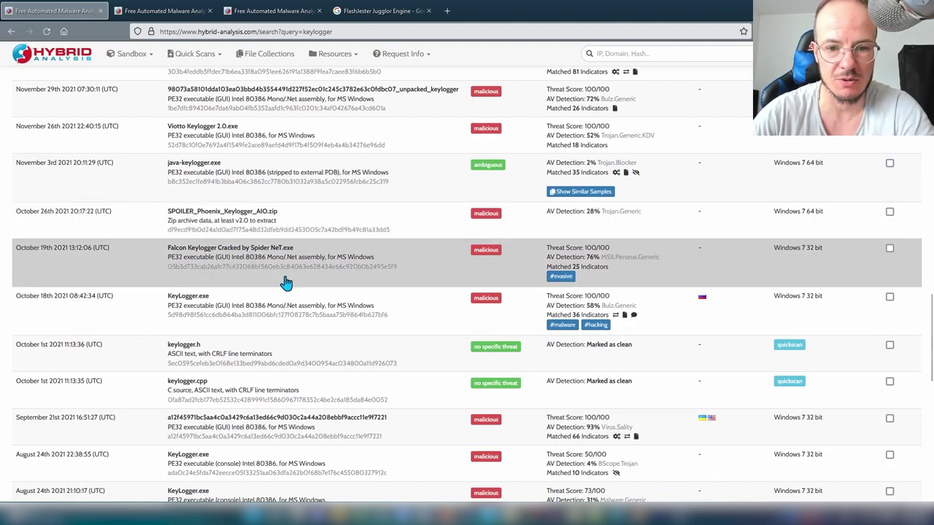
{"action": "scroll", "coordinate": [309, 340], "scroll_direction": "down", "scroll_amount": 3}
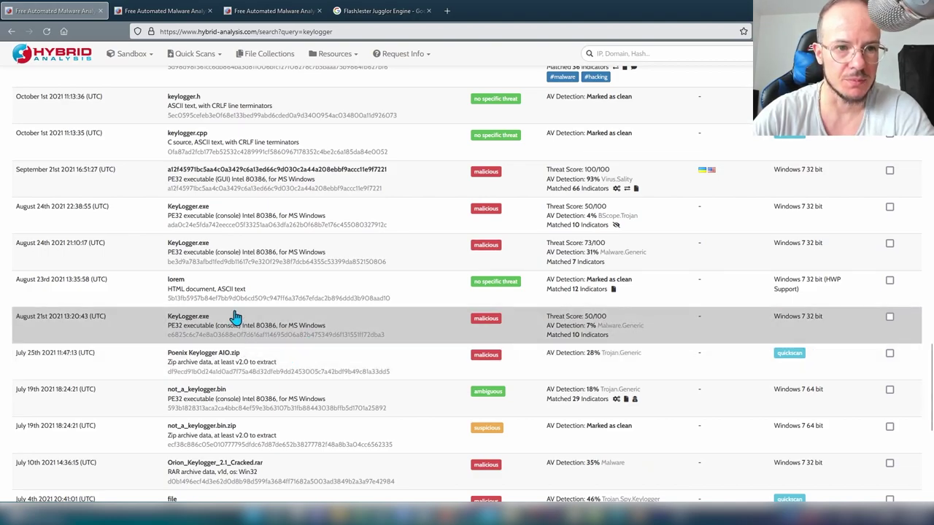
Step: Switch to the open space-fighter-rebellion.exe report and examine its malware label and threat score
{"action": "left_click", "coordinate": [164, 10]}
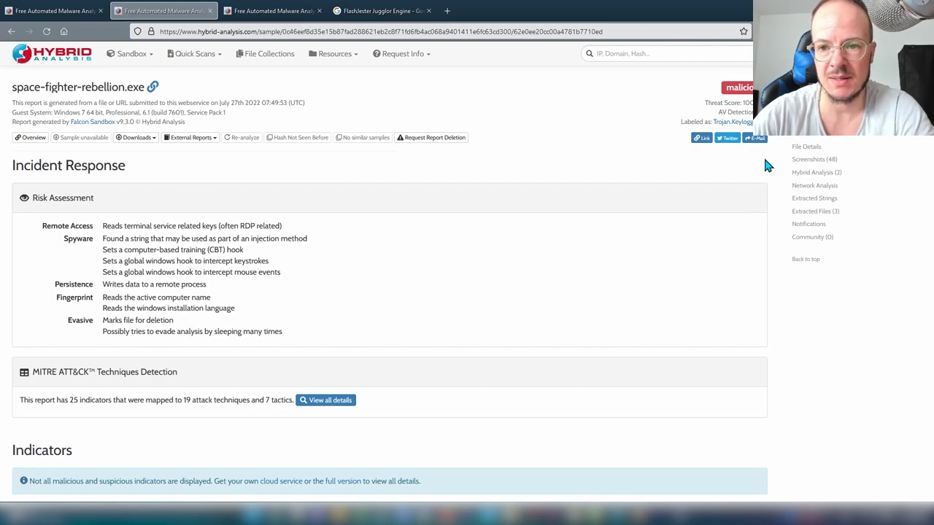
{"action": "left_click_drag", "start_coordinate": [763, 135], "coordinate": [762, 77]}
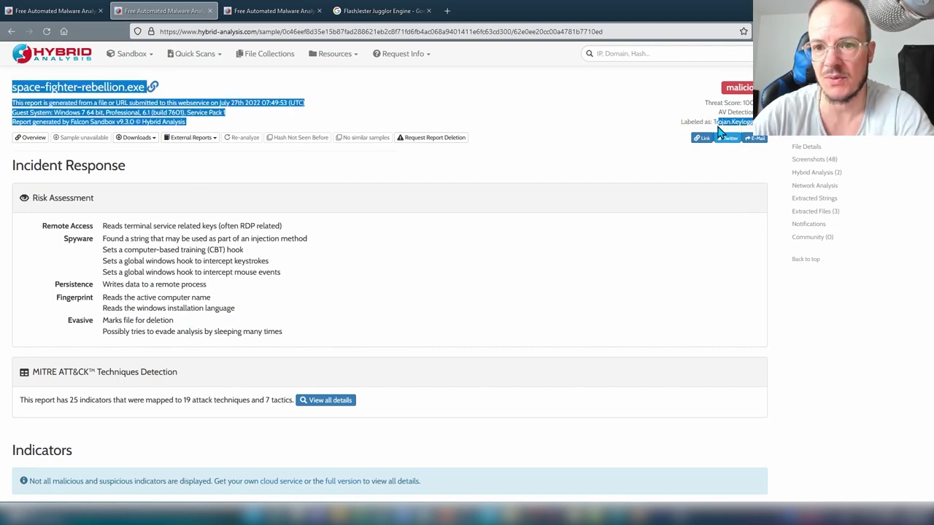
{"action": "left_click", "coordinate": [598, 153]}
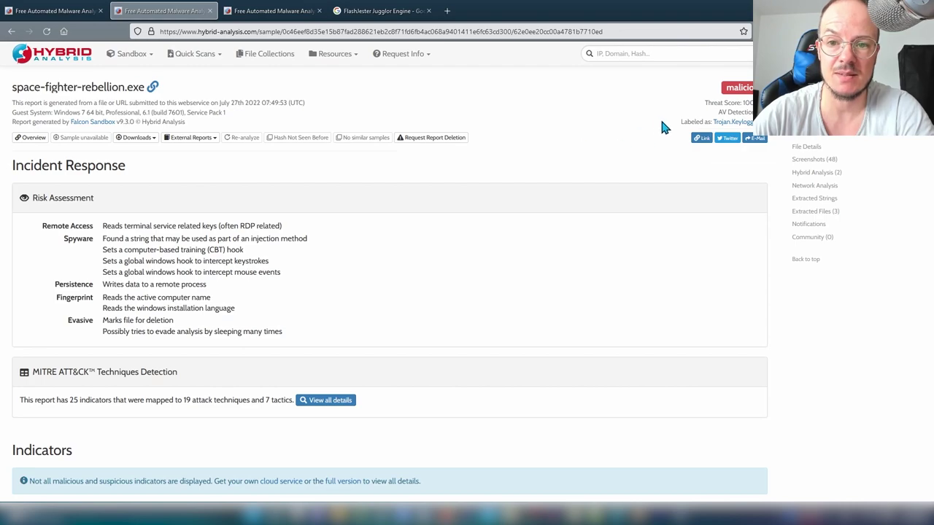
{"action": "left_click_drag", "start_coordinate": [12, 86], "coordinate": [699, 122]}
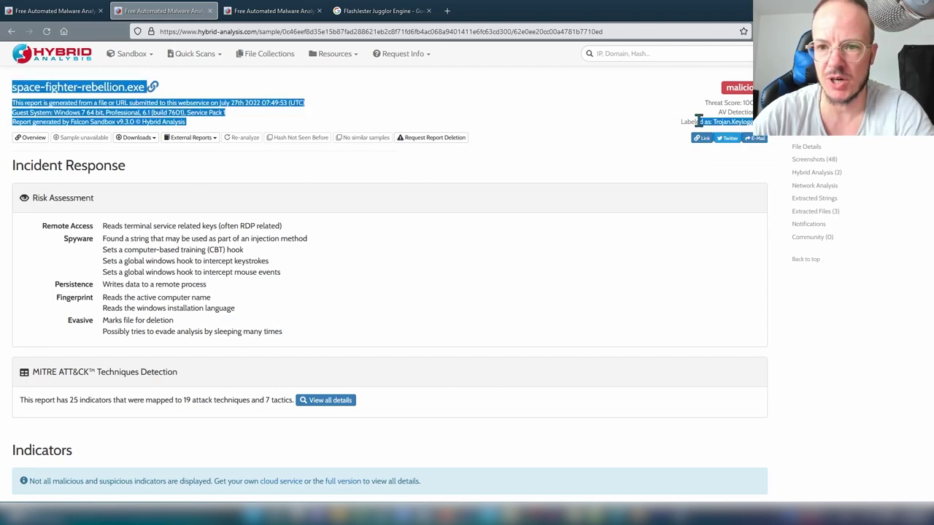
{"action": "left_click", "coordinate": [603, 154]}
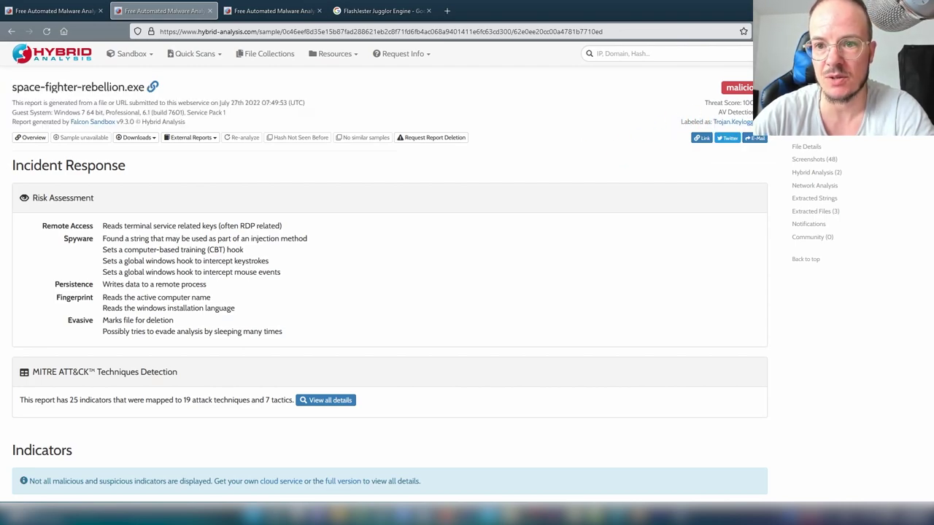
{"action": "mouse_move", "coordinate": [754, 102]}
{"action": "left_mouse_down"}
{"action": "mouse_move", "coordinate": [15, 84]}
{"action": "mouse_move", "coordinate": [743, 102]}
{"action": "left_mouse_up"}
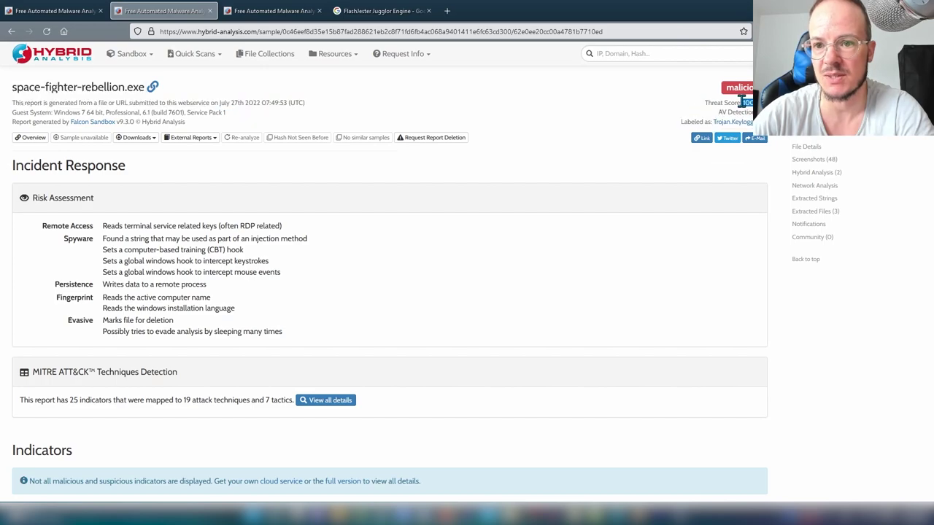
Step: Examine the report's Risk Assessment and Indicators, highlighting the spyware entry about the global Windows hook that intercepts mouse events
{"action": "left_click", "coordinate": [570, 203]}
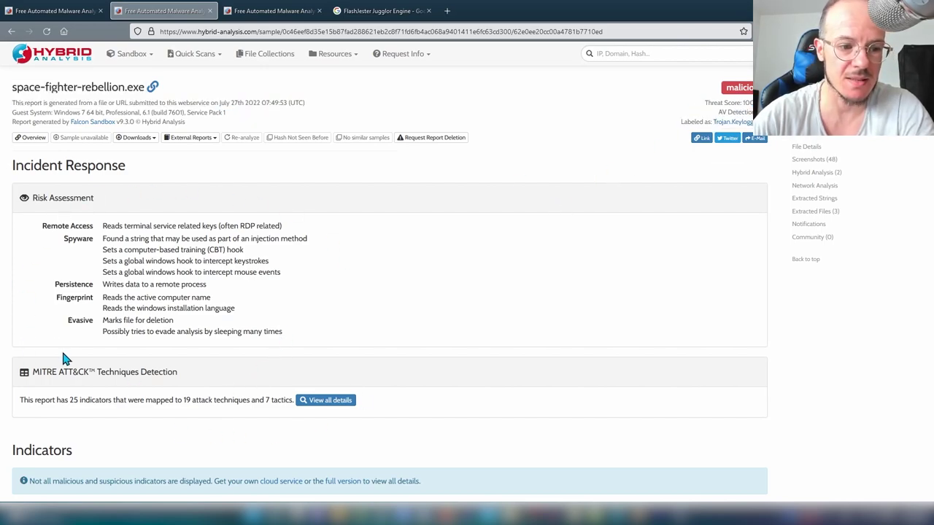
{"action": "scroll", "coordinate": [199, 360], "scroll_direction": "down", "scroll_amount": 3}
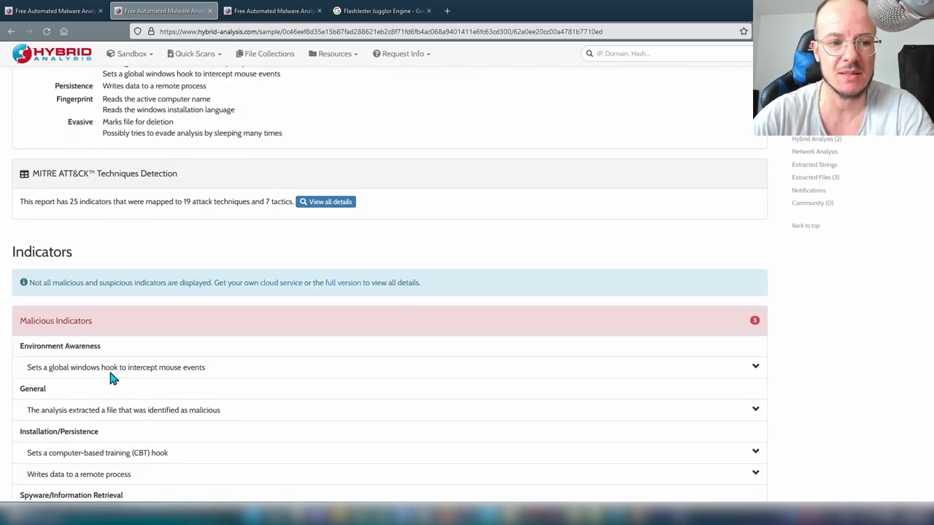
{"action": "scroll", "coordinate": [100, 348], "scroll_direction": "up", "scroll_amount": 3}
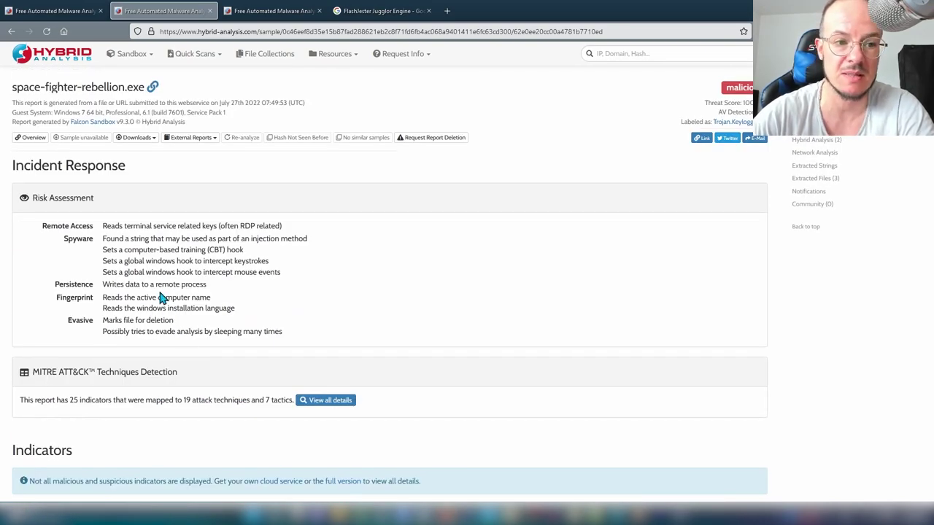
{"action": "scroll", "coordinate": [162, 298], "scroll_direction": "down", "scroll_amount": 3}
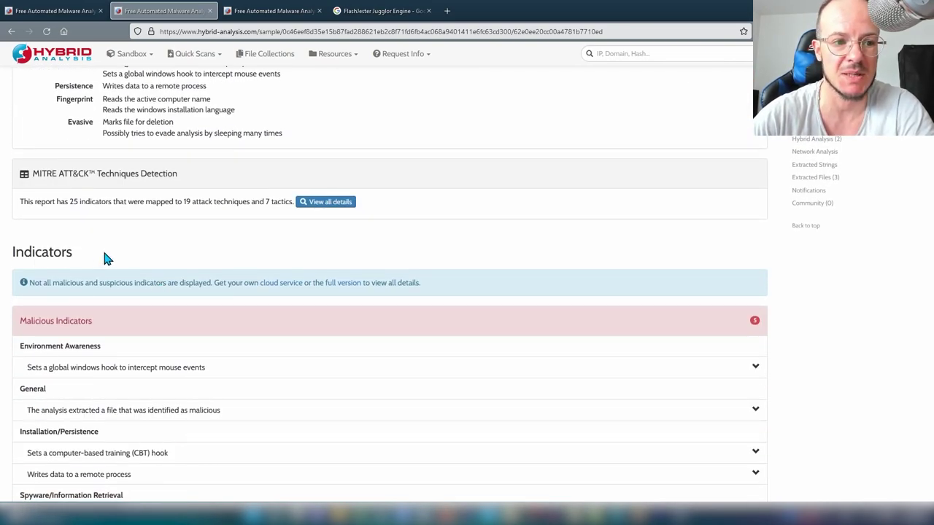
{"action": "scroll", "coordinate": [75, 367], "scroll_direction": "down", "scroll_amount": 1}
{"action": "scroll", "coordinate": [75, 367], "scroll_direction": "up", "scroll_amount": 4}
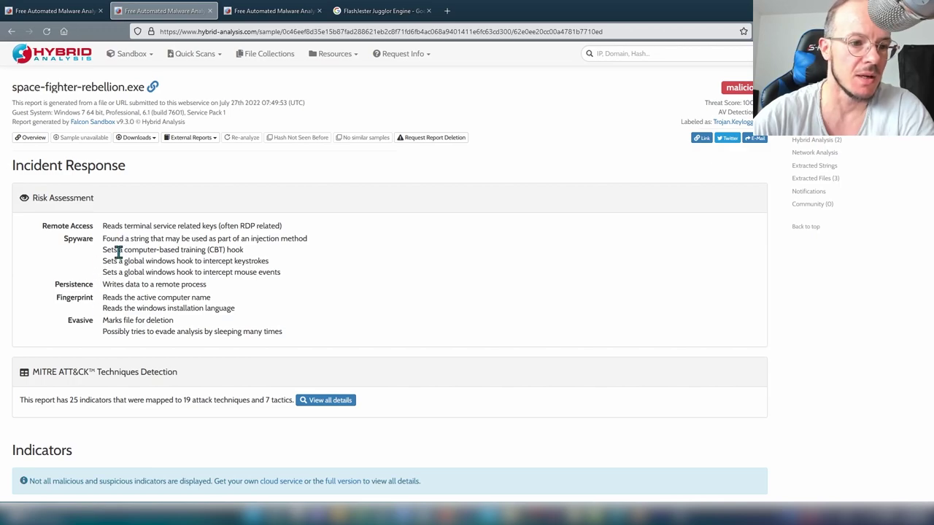
{"action": "left_click_drag", "start_coordinate": [103, 261], "coordinate": [92, 281]}
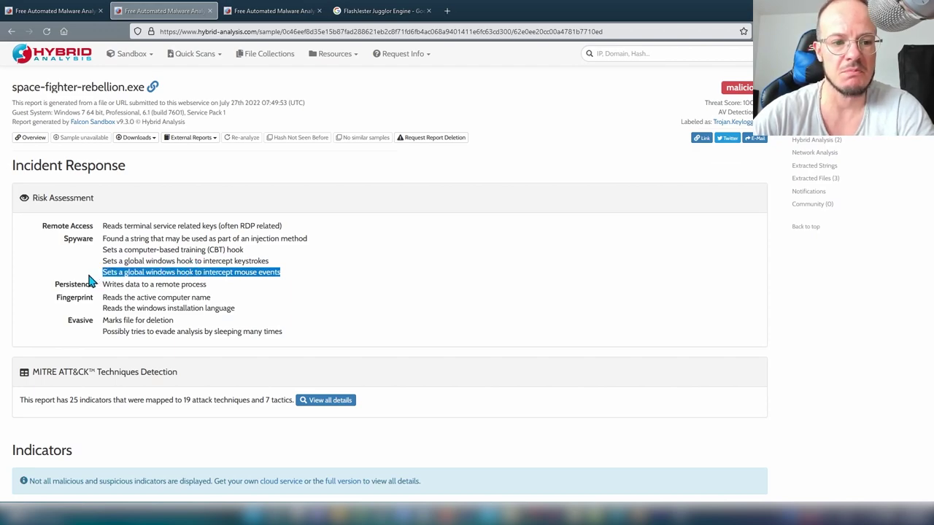
{"action": "left_click", "coordinate": [181, 260]}
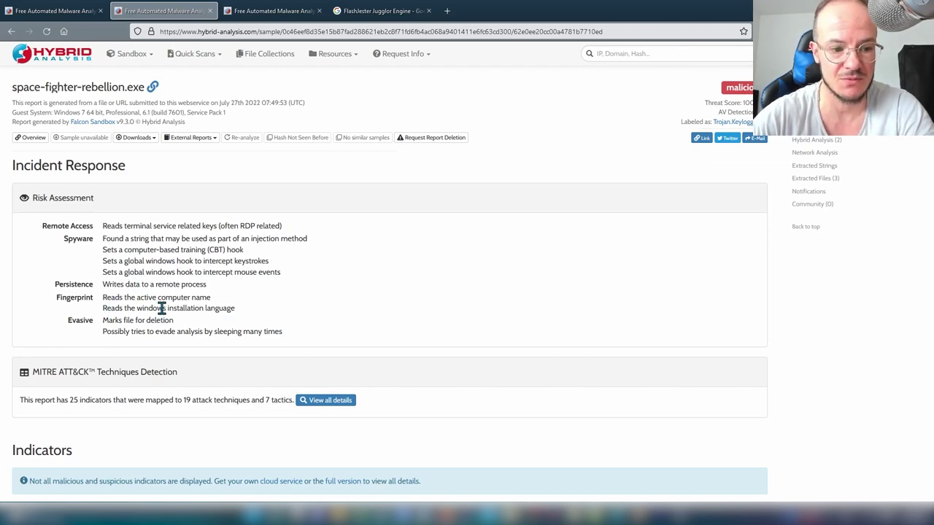
Step: Go through the report's indicators and turn on all details in the File Details section for space-fighter-rebellion.exe
{"action": "scroll", "coordinate": [161, 308], "scroll_direction": "down", "scroll_amount": 4}
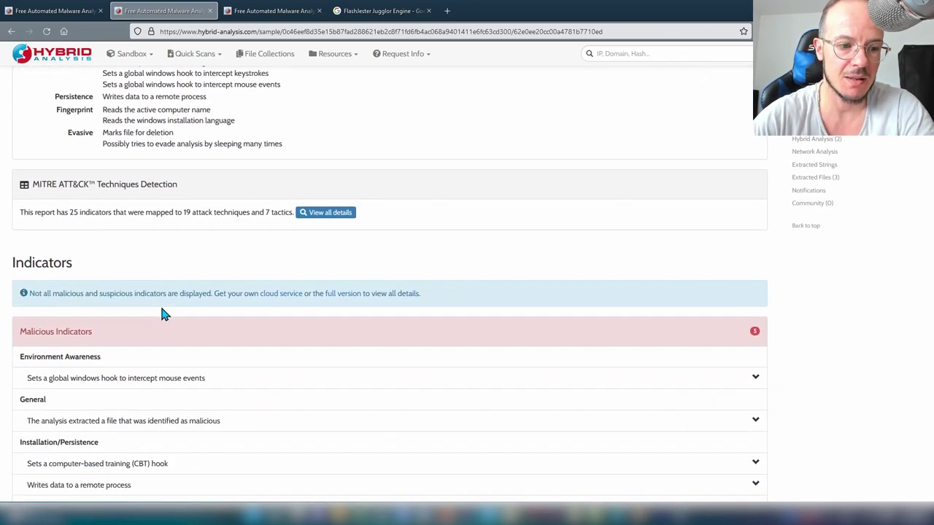
{"action": "scroll", "coordinate": [117, 325], "scroll_direction": "down", "scroll_amount": 6}
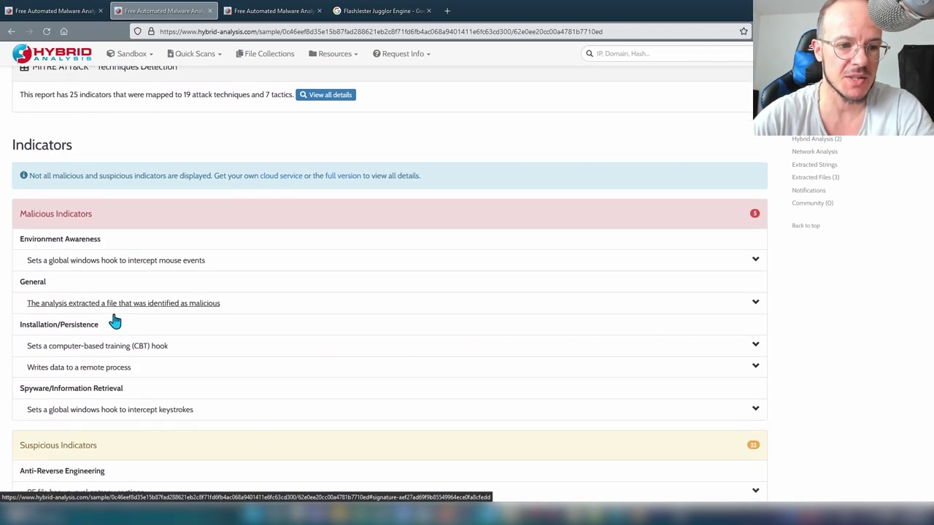
{"action": "scroll", "coordinate": [132, 333], "scroll_direction": "down", "scroll_amount": 14}
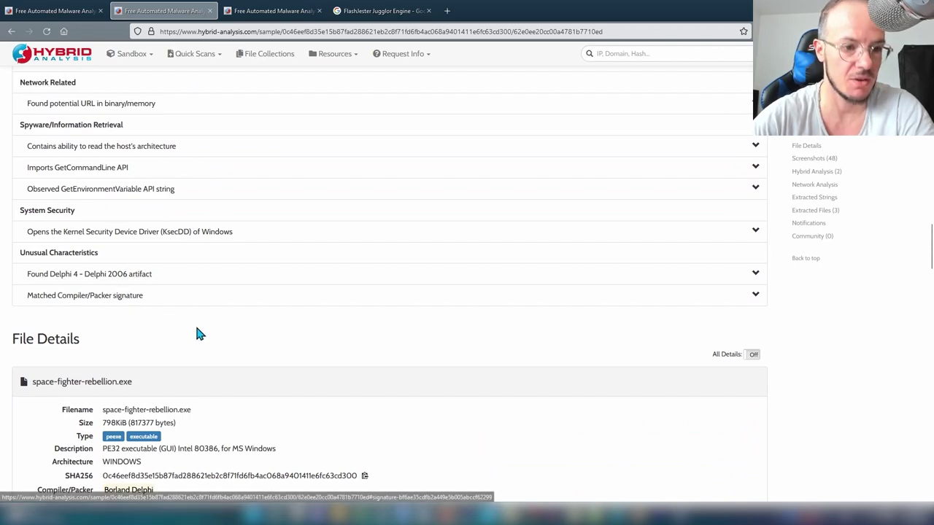
{"action": "scroll", "coordinate": [227, 333], "scroll_direction": "down", "scroll_amount": 1}
{"action": "scroll", "coordinate": [226, 333], "scroll_direction": "down", "scroll_amount": 4}
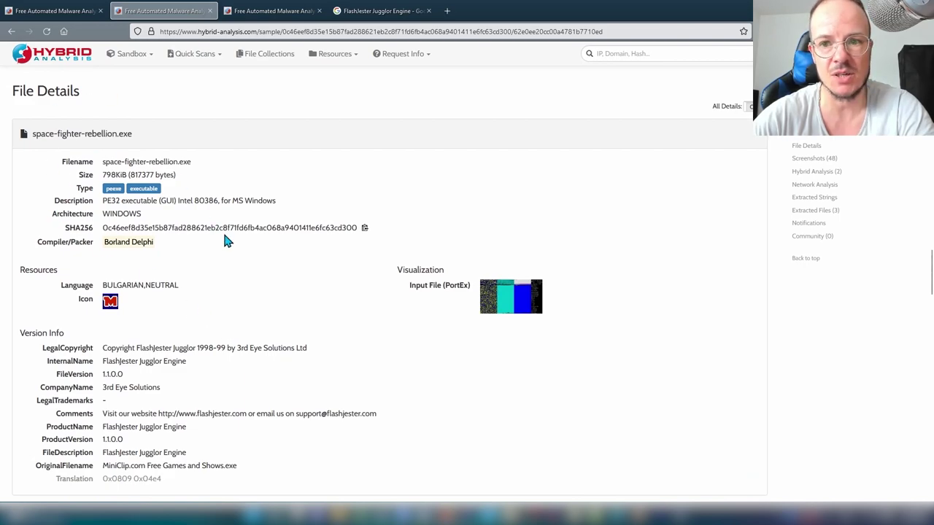
{"action": "left_click", "coordinate": [748, 108]}
{"action": "double_click", "coordinate": [749, 117]}
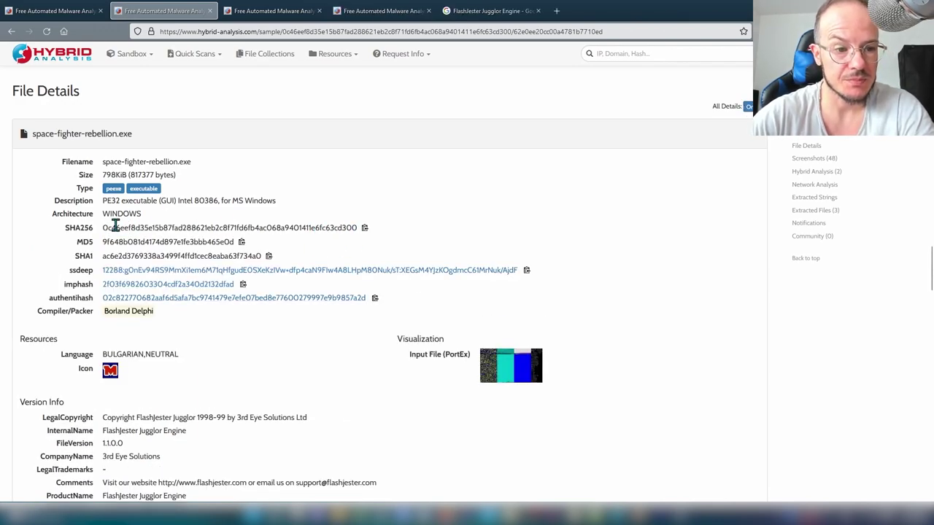
Step: Highlight the sample's SHA256 hash in the file details and find the same hash in the page address
{"action": "left_click_drag", "start_coordinate": [102, 229], "coordinate": [362, 232]}
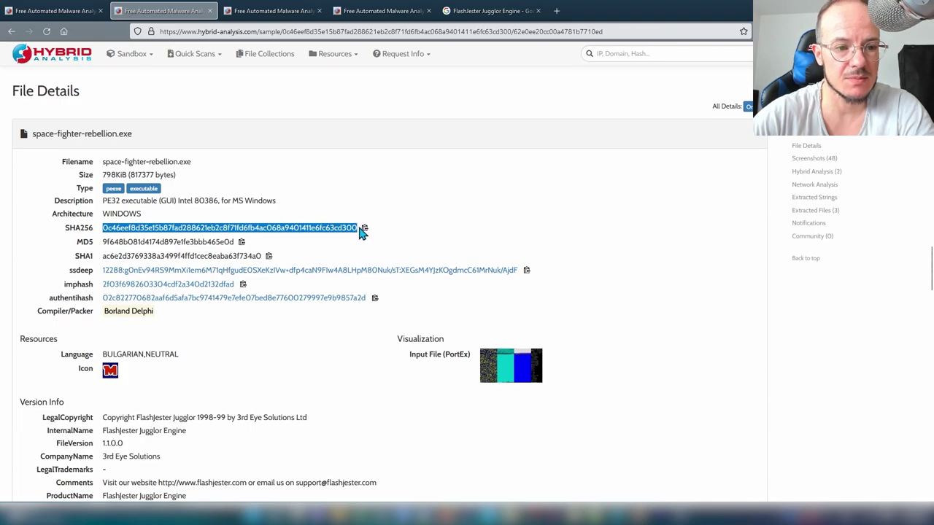
{"action": "left_click_drag", "start_coordinate": [423, 309], "coordinate": [359, 232]}
{"action": "left_click", "coordinate": [235, 221]}
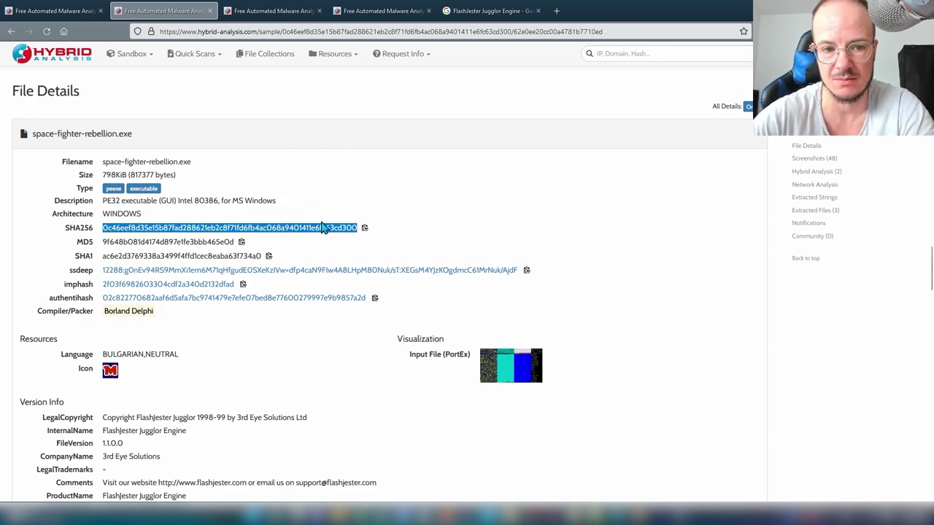
{"action": "left_click", "coordinate": [105, 249]}
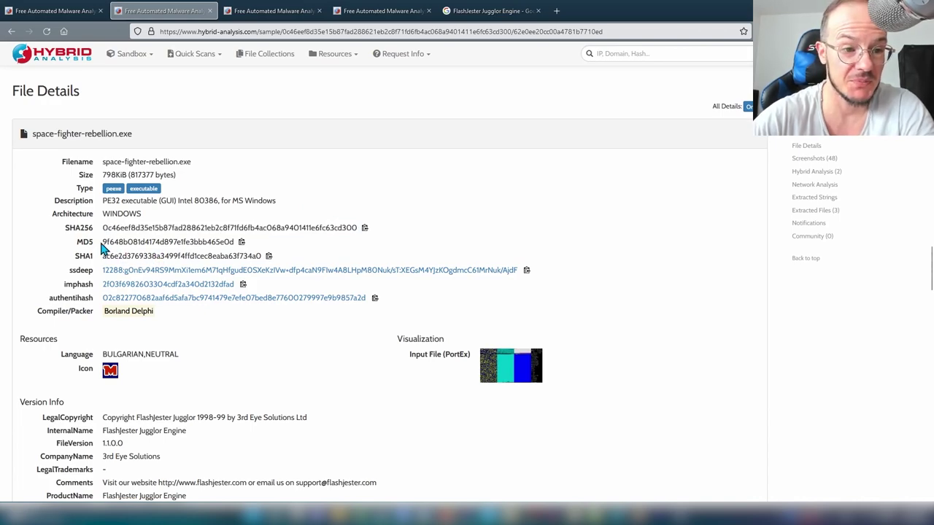
{"action": "left_click_drag", "start_coordinate": [98, 227], "coordinate": [357, 230]}
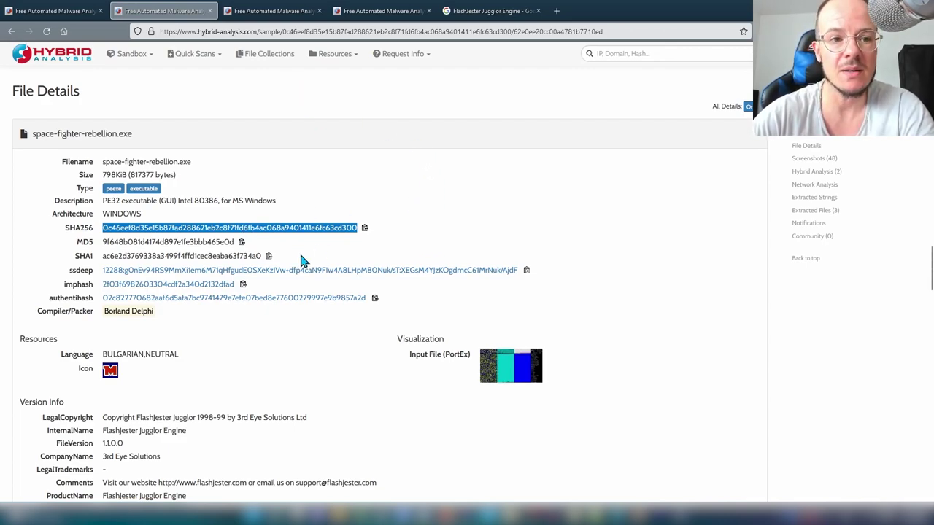
{"action": "left_click", "coordinate": [146, 227]}
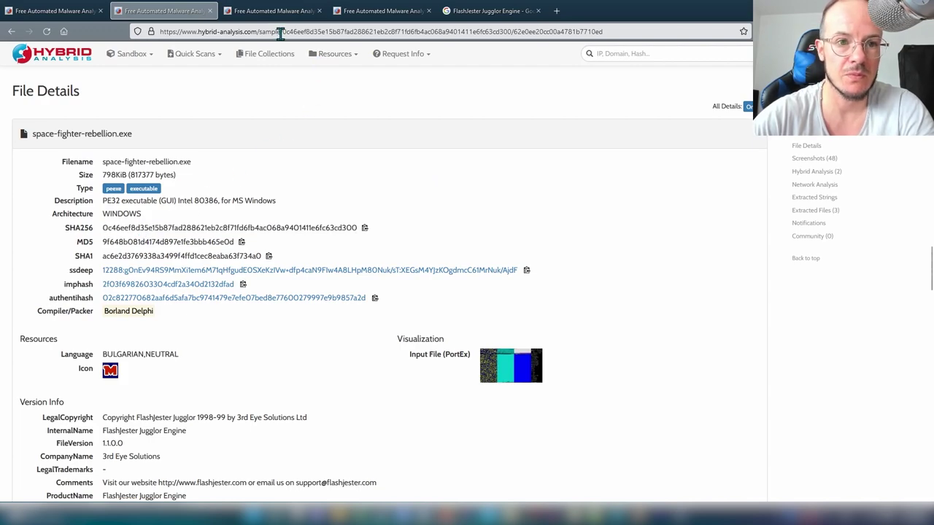
{"action": "left_click_drag", "start_coordinate": [283, 32], "coordinate": [511, 37]}
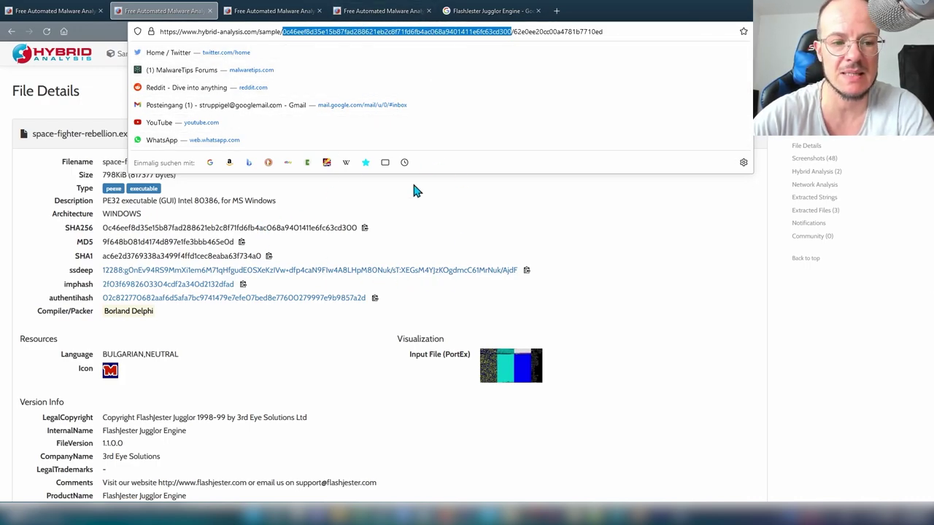
{"action": "left_click", "coordinate": [307, 230]}
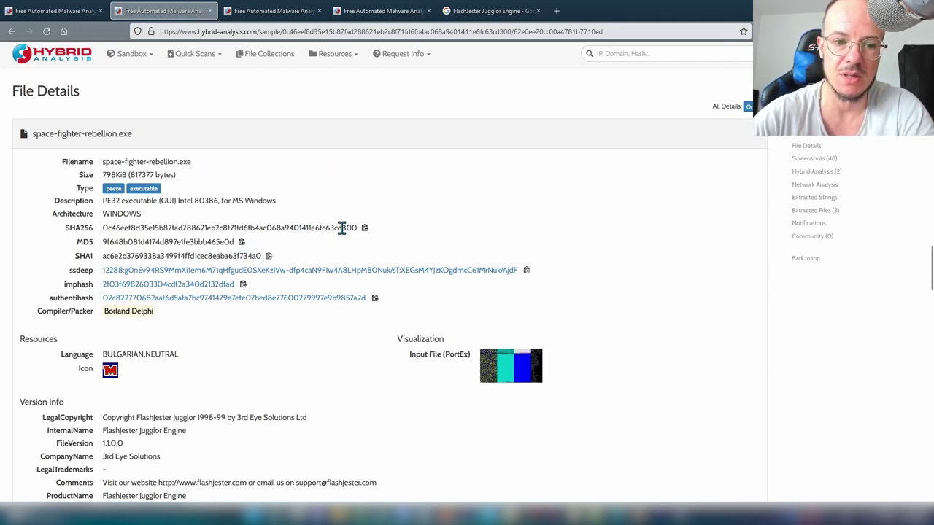
Step: Highlight the SHA256 label and its complete hash value in the file details
{"action": "left_click_drag", "start_coordinate": [143, 241], "coordinate": [103, 231]}
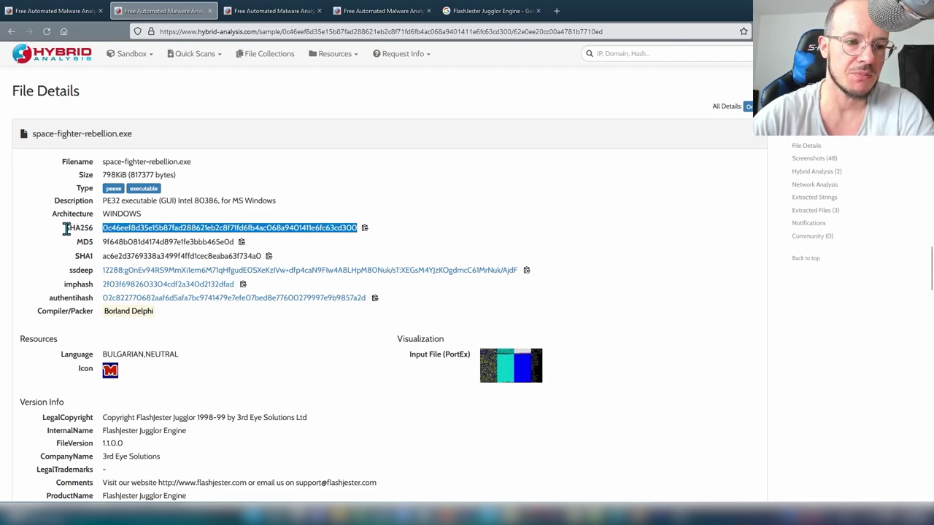
{"action": "left_click_drag", "start_coordinate": [66, 229], "coordinate": [94, 230]}
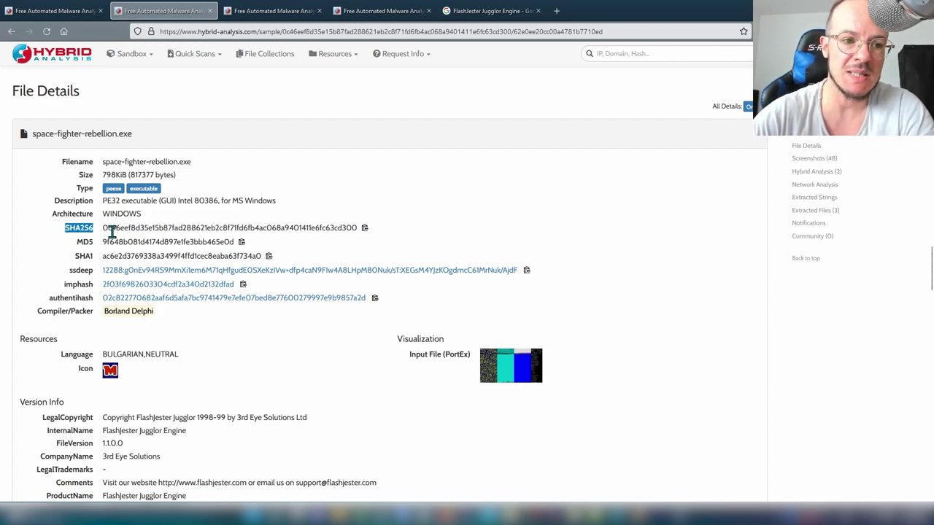
{"action": "left_click_drag", "start_coordinate": [104, 229], "coordinate": [421, 230]}
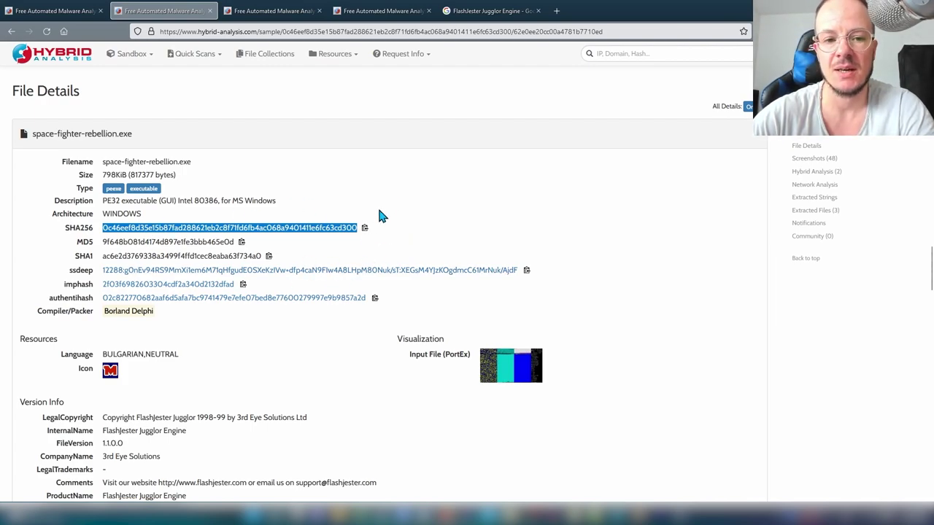
{"action": "left_click", "coordinate": [377, 231]}
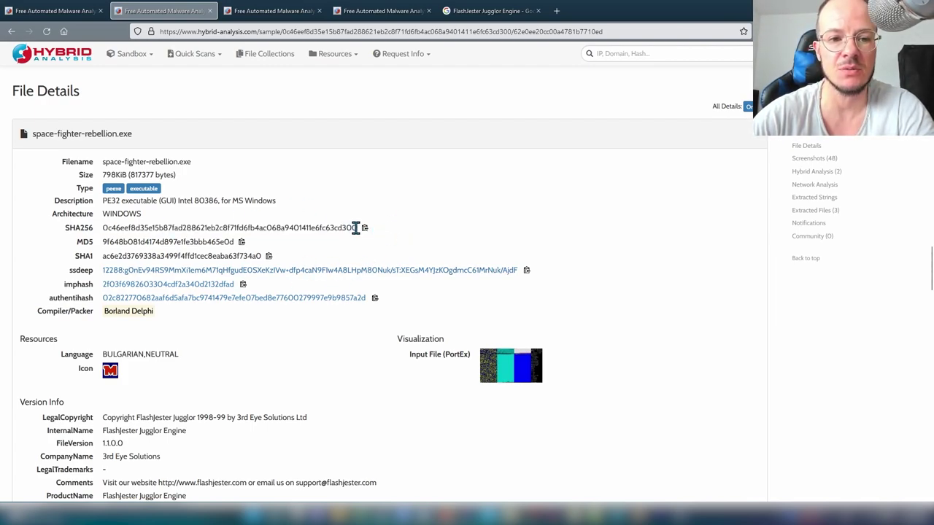
{"action": "left_click_drag", "start_coordinate": [357, 229], "coordinate": [103, 229]}
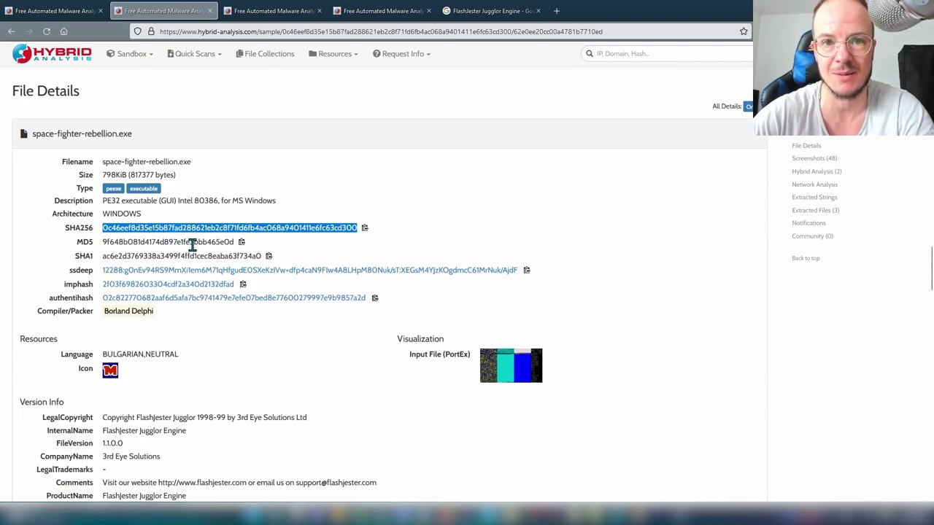
Step: Highlight the MD5 and SHA1 hashes together, and the MD5 value on its own
{"action": "left_click_drag", "start_coordinate": [102, 243], "coordinate": [274, 264]}
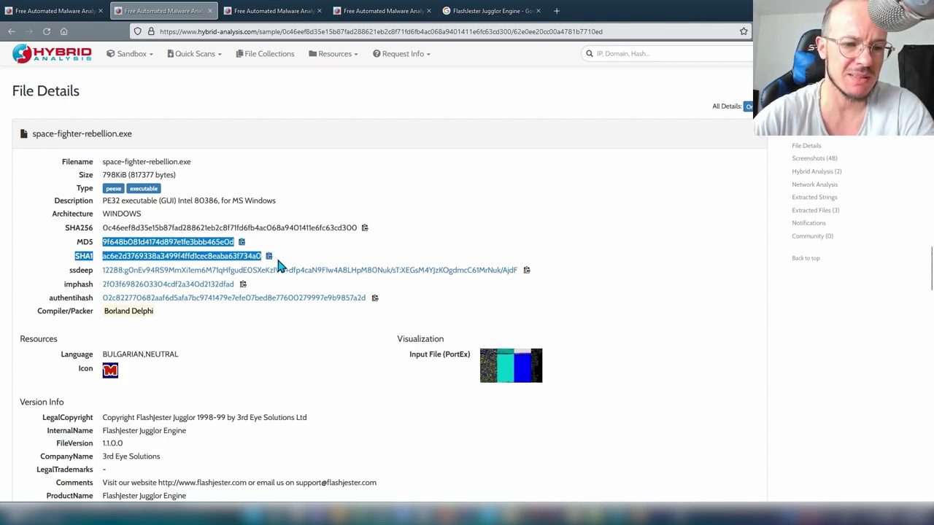
{"action": "left_click_drag", "start_coordinate": [279, 264], "coordinate": [78, 243]}
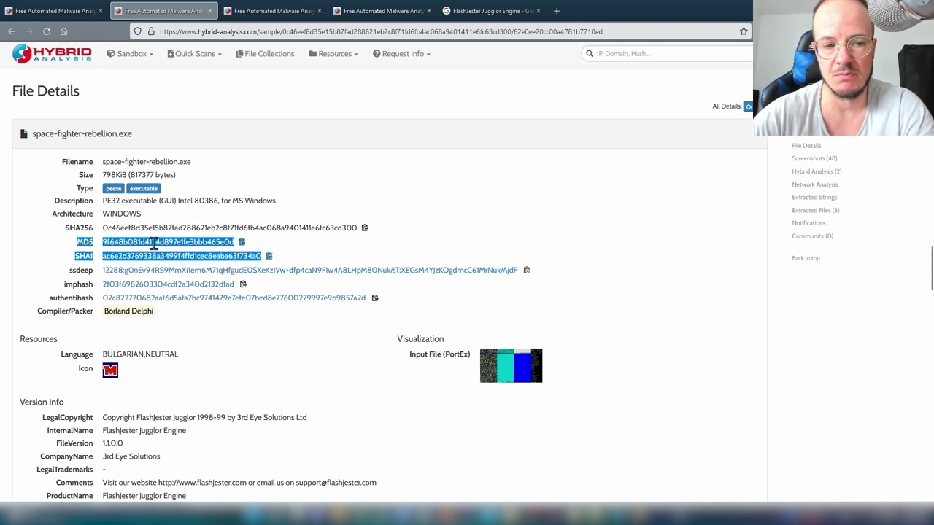
{"action": "left_click", "coordinate": [286, 252]}
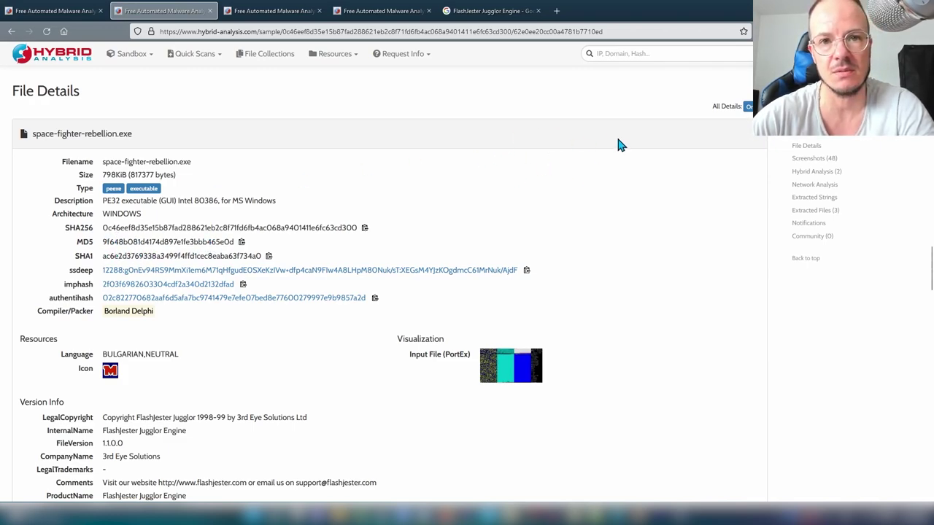
{"action": "left_click_drag", "start_coordinate": [105, 242], "coordinate": [235, 244]}
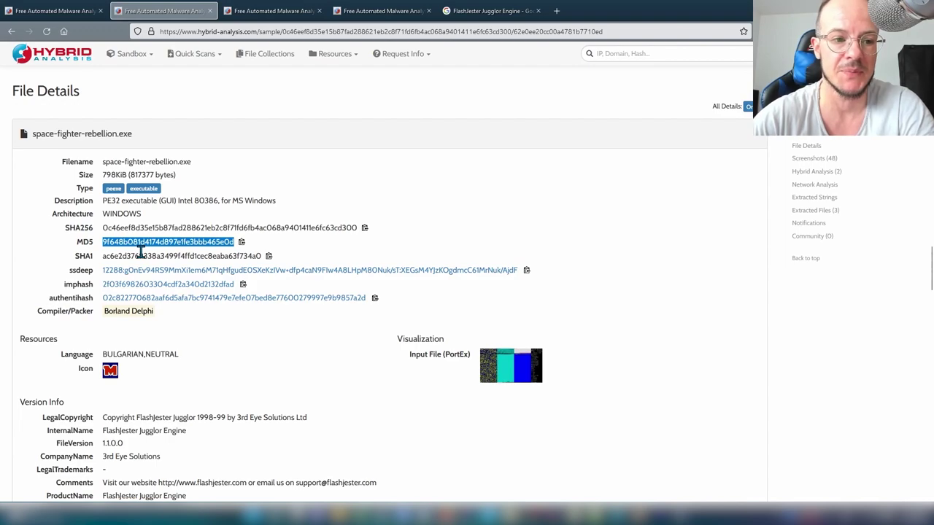
{"action": "left_click", "coordinate": [549, 274]}
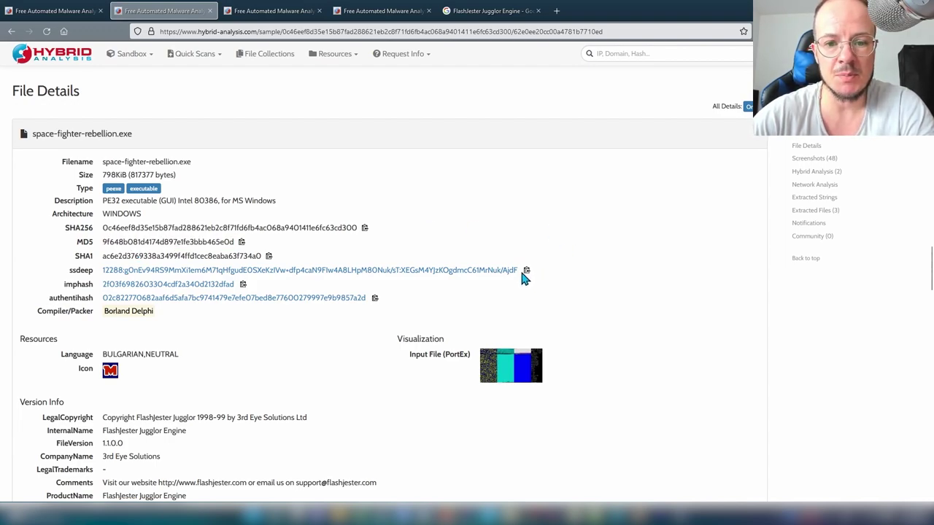
Step: Search for samples matching the file's ssdeep hash in a new tab, check the results and return to the report
{"action": "left_click_drag", "start_coordinate": [519, 270], "coordinate": [95, 280]}
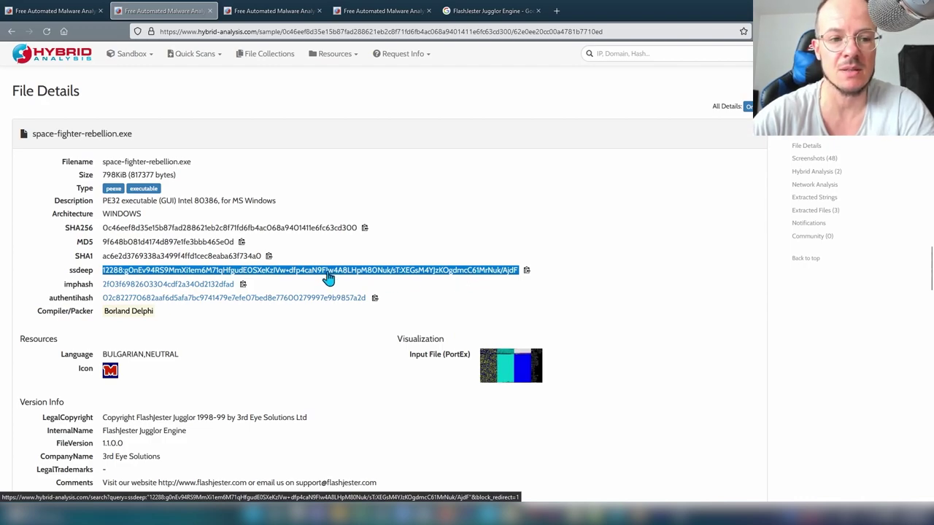
{"action": "left_click", "coordinate": [278, 261]}
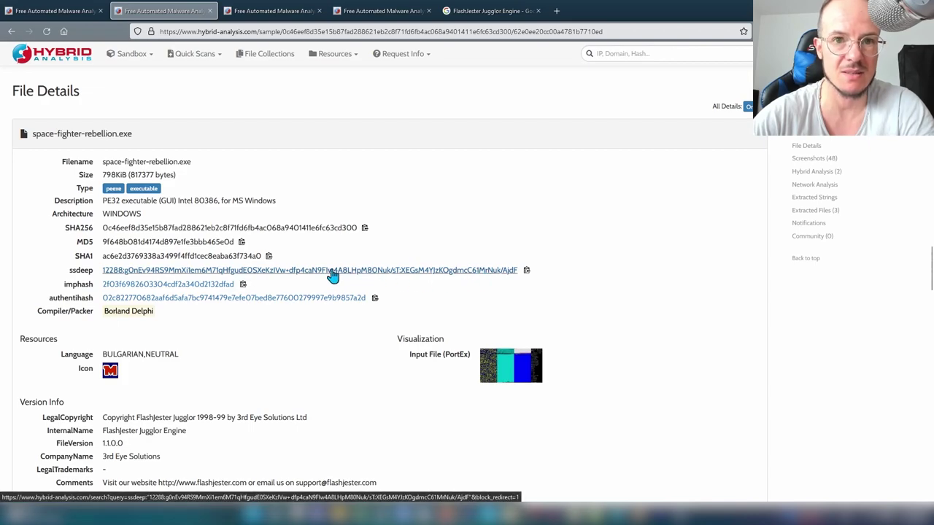
{"action": "left_click", "coordinate": [153, 276]}
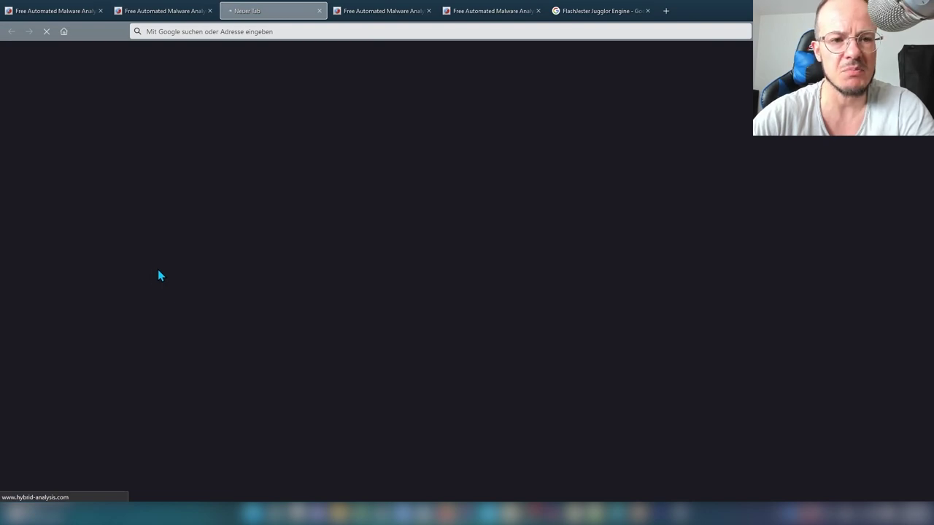
{"action": "left_click", "coordinate": [169, 12]}
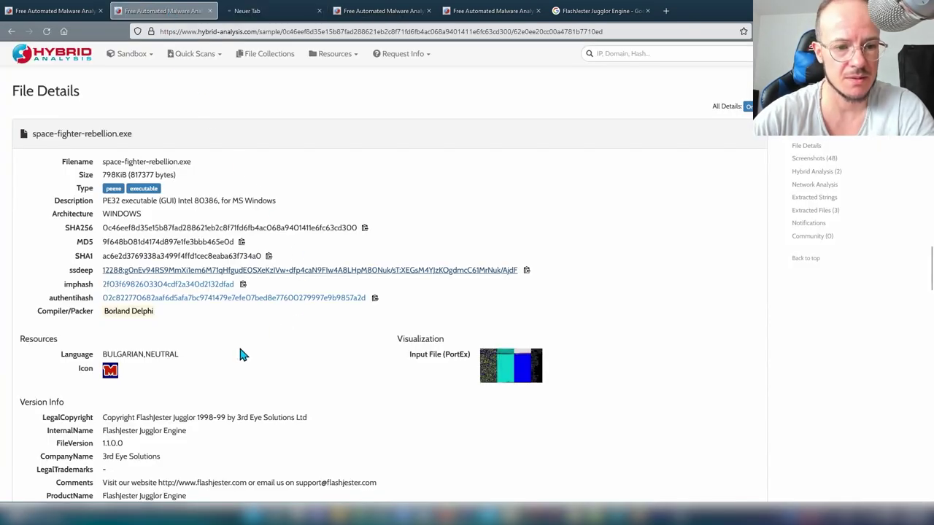
{"action": "left_click", "coordinate": [278, 13]}
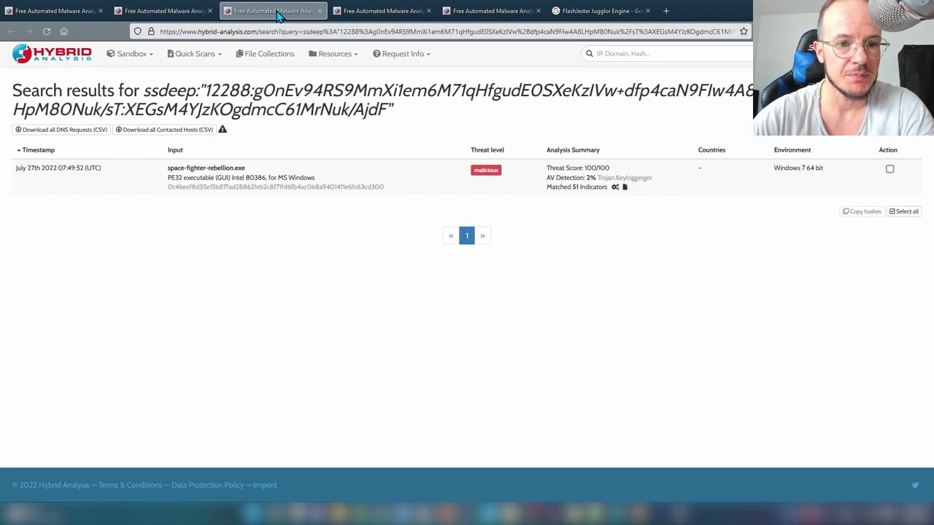
{"action": "left_click", "coordinate": [162, 10]}
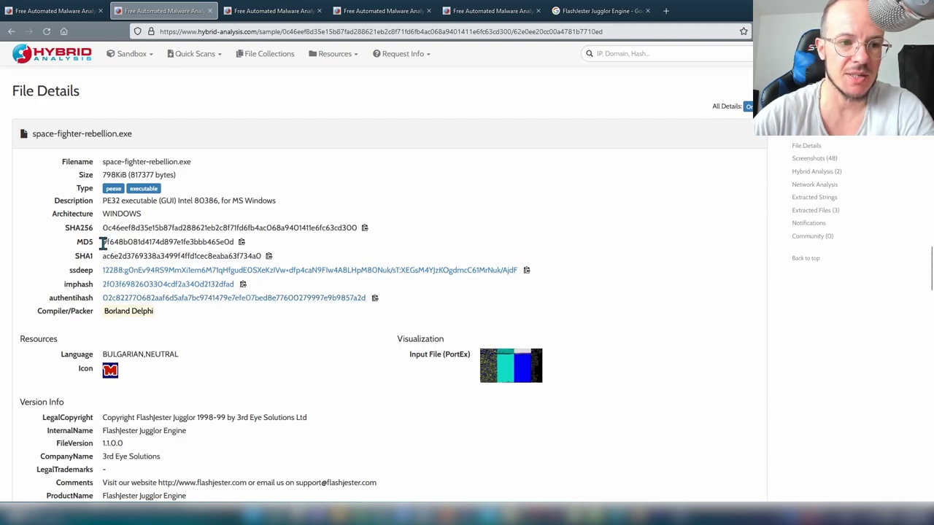
Step: Highlight the MD5 value, search for samples matching the file's imphash in a new tab, and return to the report
{"action": "left_click_drag", "start_coordinate": [93, 241], "coordinate": [237, 247]}
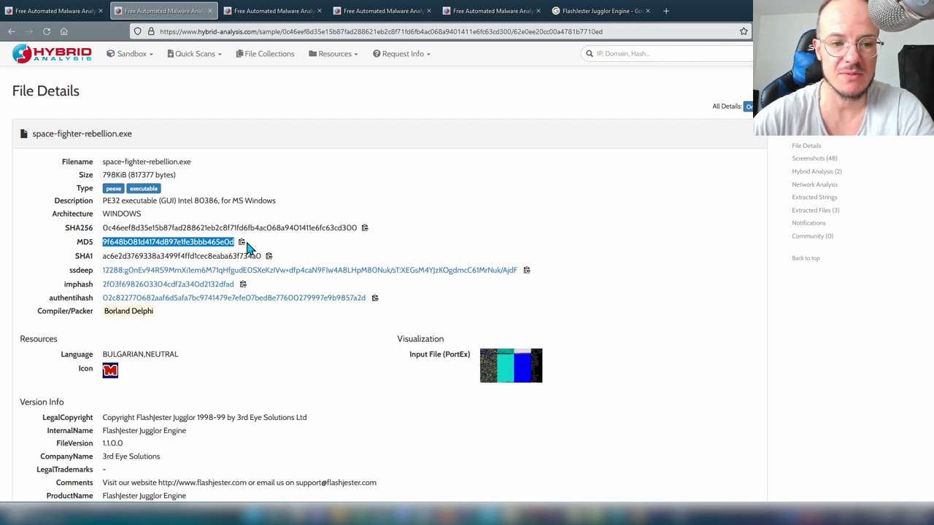
{"action": "middle_click", "coordinate": [178, 290]}
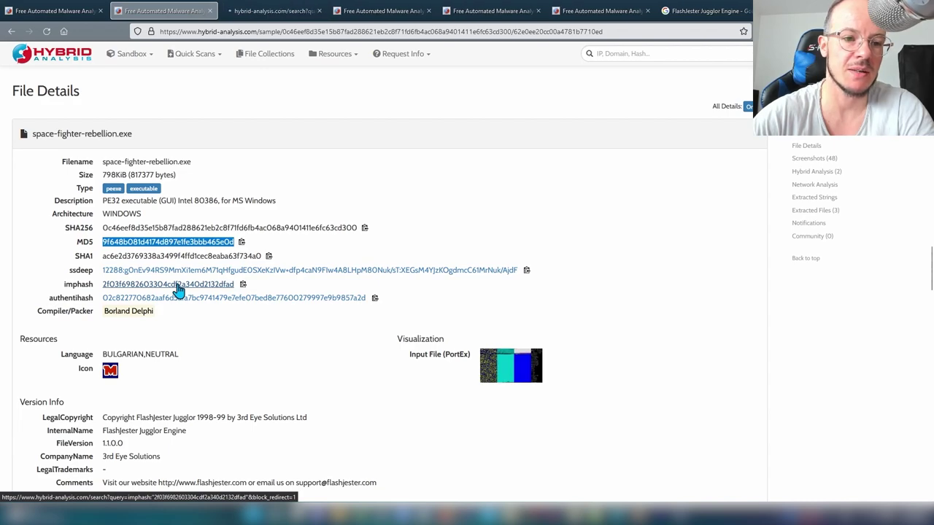
{"action": "left_click", "coordinate": [267, 12]}
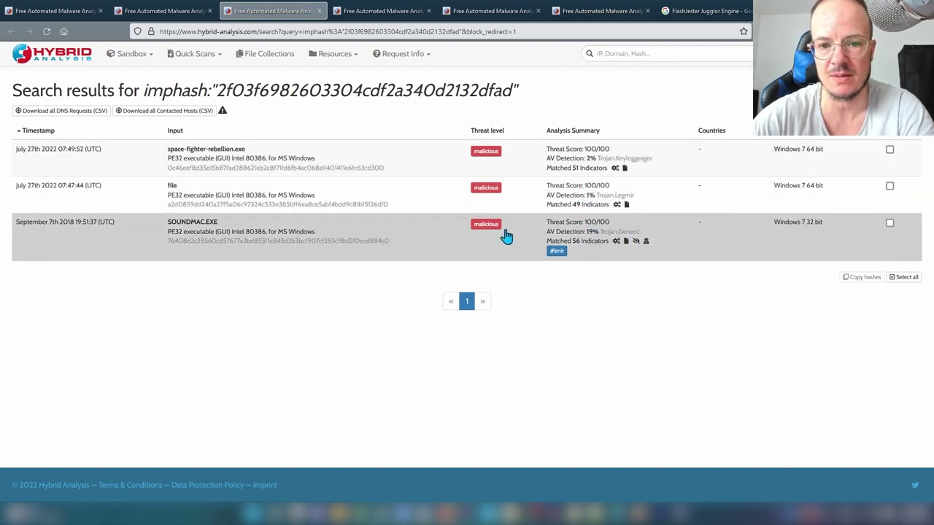
{"action": "left_click", "coordinate": [162, 14]}
{"action": "left_click", "coordinate": [447, 214]}
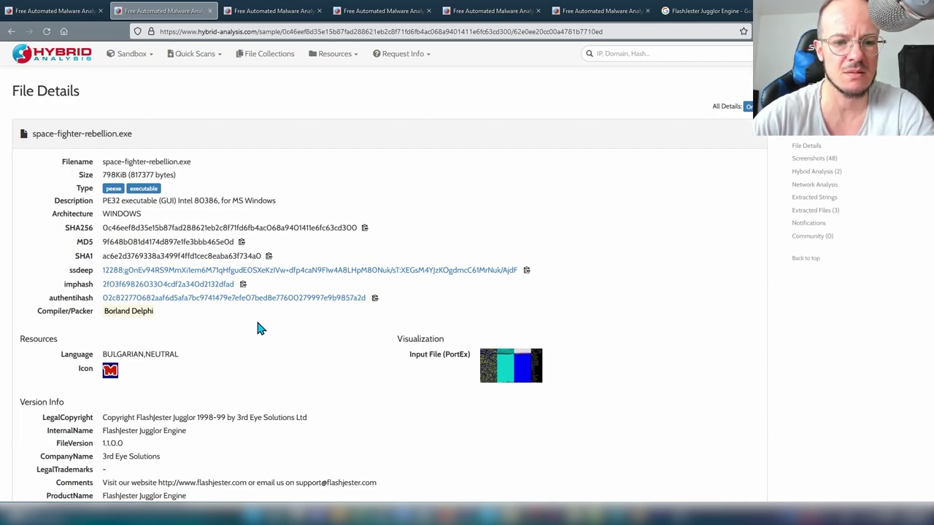
Step: Highlight the Compiler/Packer value Borland Delphi in the file details and review the surrounding entries
{"action": "scroll", "coordinate": [256, 328], "scroll_direction": "down", "scroll_amount": 2}
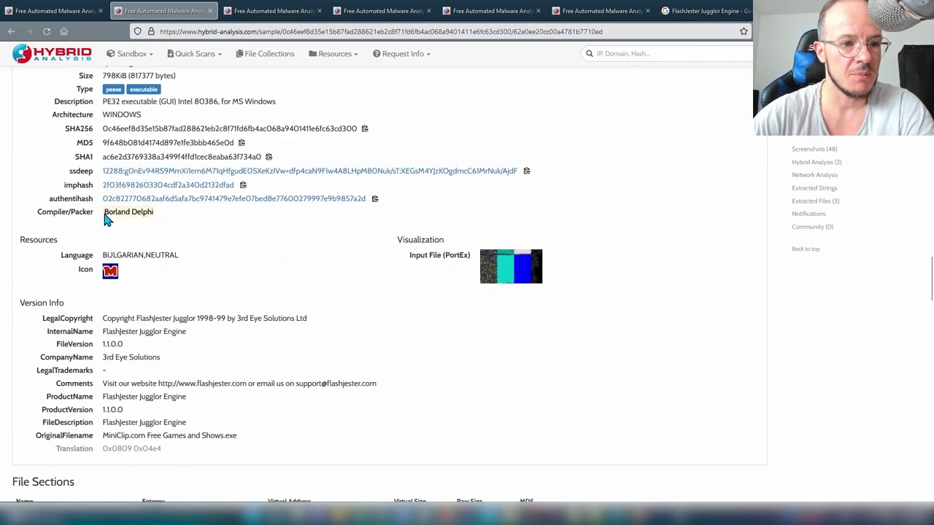
{"action": "left_click_drag", "start_coordinate": [104, 211], "coordinate": [160, 226]}
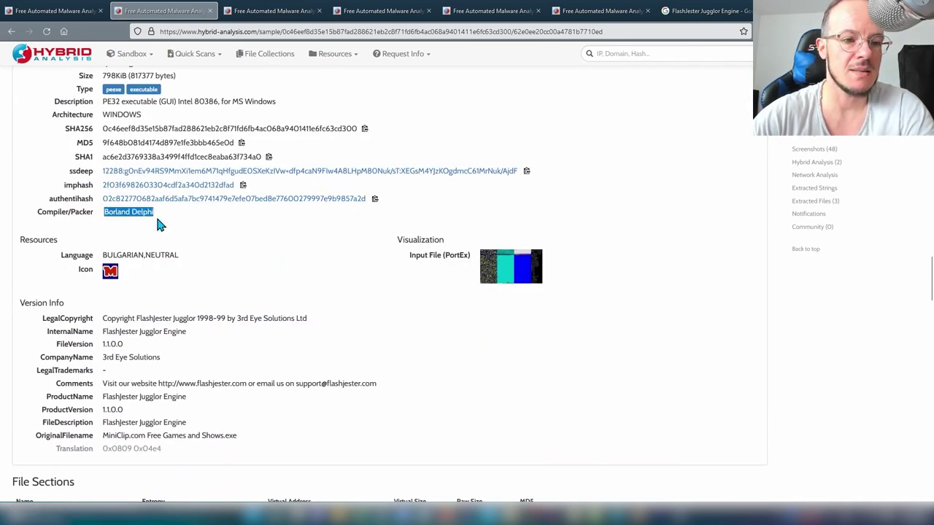
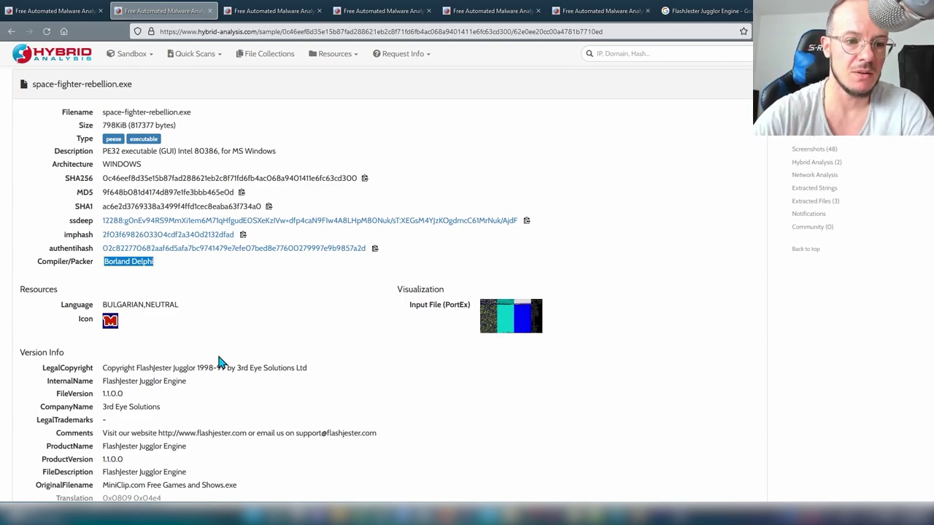
{"action": "left_click", "coordinate": [204, 300]}
{"action": "scroll", "coordinate": [183, 333], "scroll_direction": "down", "scroll_amount": 1}
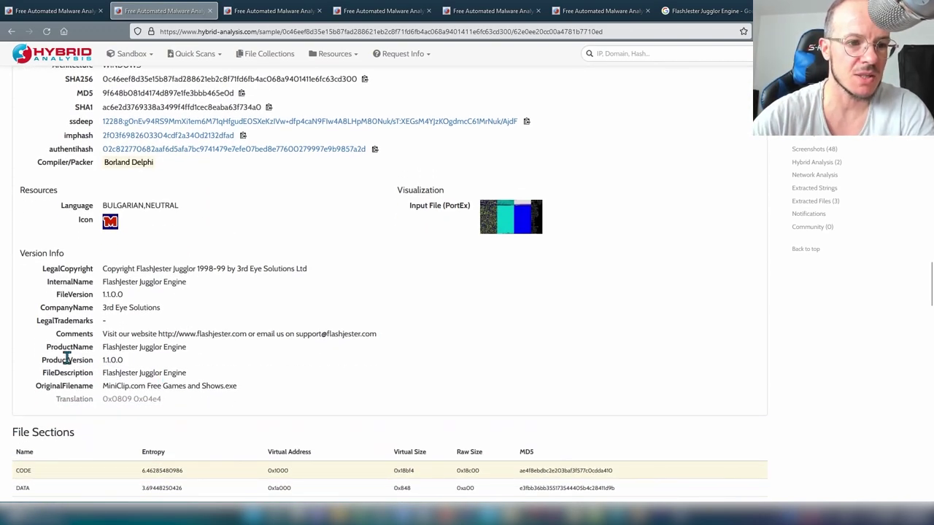
{"action": "scroll", "coordinate": [133, 304], "scroll_direction": "up", "scroll_amount": 1}
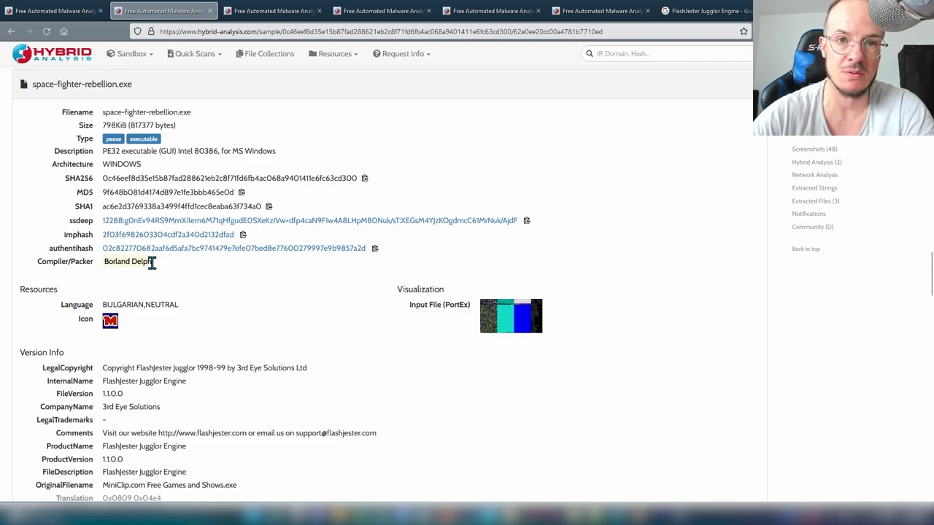
Step: Highlight the ProductName value FlashJester Jugglor Engine in the version info and view the Google results for it
{"action": "scroll", "coordinate": [248, 351], "scroll_direction": "down", "scroll_amount": 1}
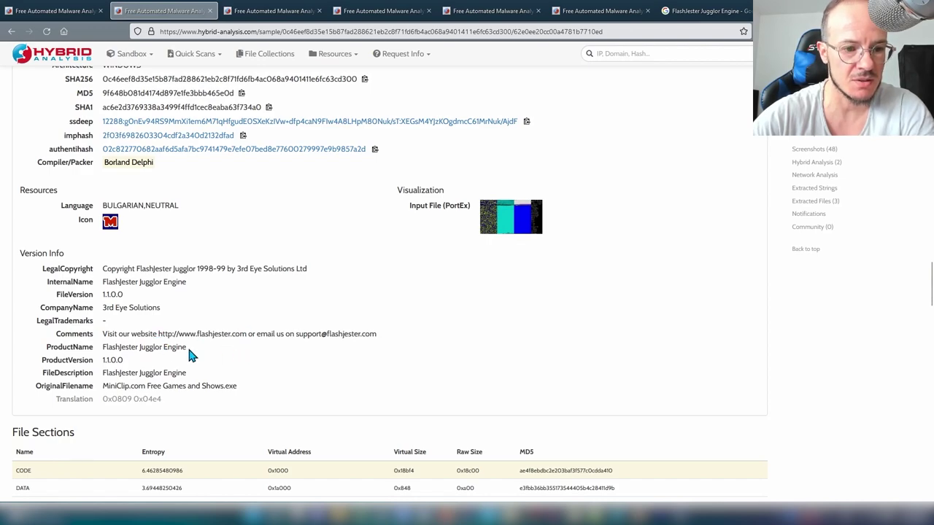
{"action": "left_click_drag", "start_coordinate": [182, 349], "coordinate": [104, 349]}
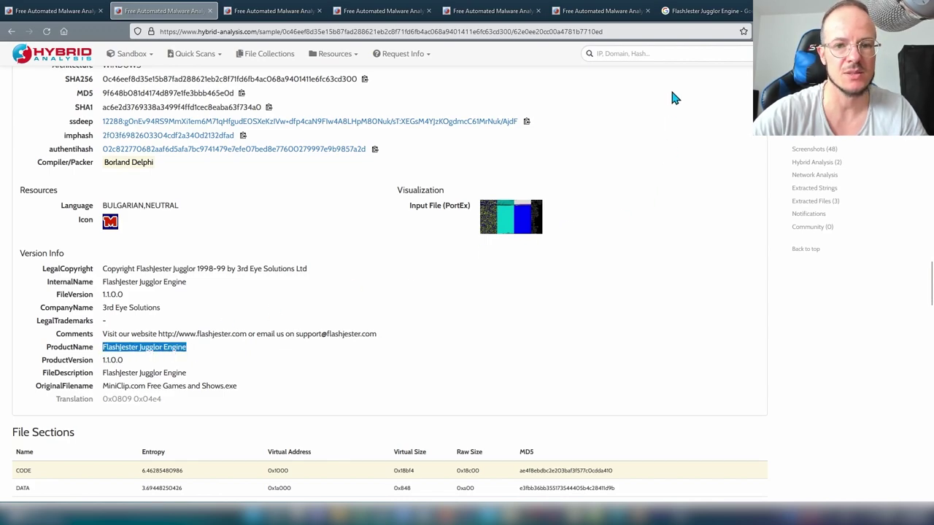
{"action": "left_click", "coordinate": [683, 12]}
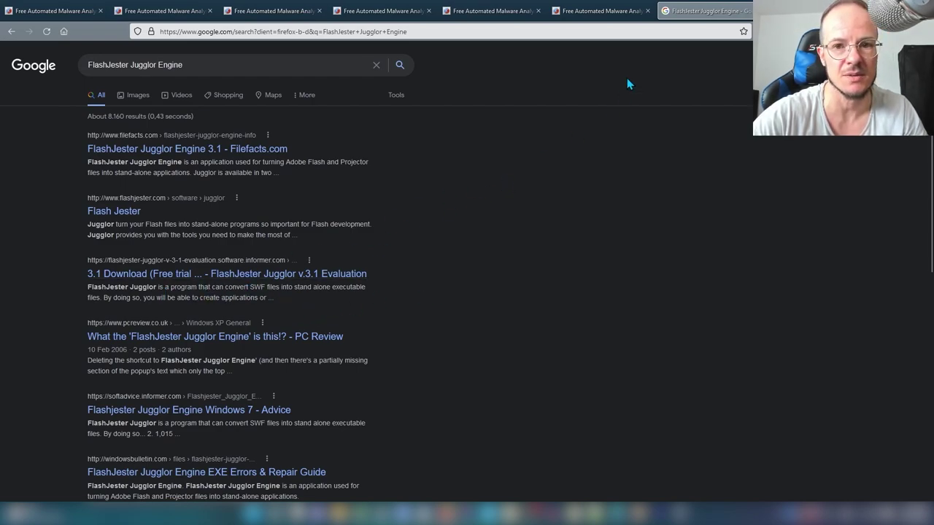
{"action": "left_click", "coordinate": [481, 26]}
Step: Revisit the imphash and ssdeep search results, return to the sample report, and close the four extra Hybrid Analysis search tabs
{"action": "left_click", "coordinate": [562, 18]}
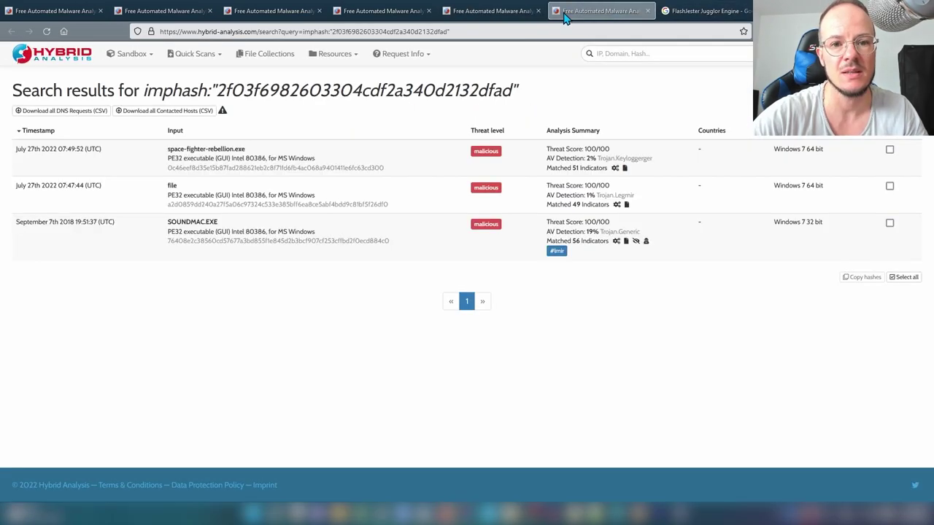
{"action": "left_click", "coordinate": [386, 20]}
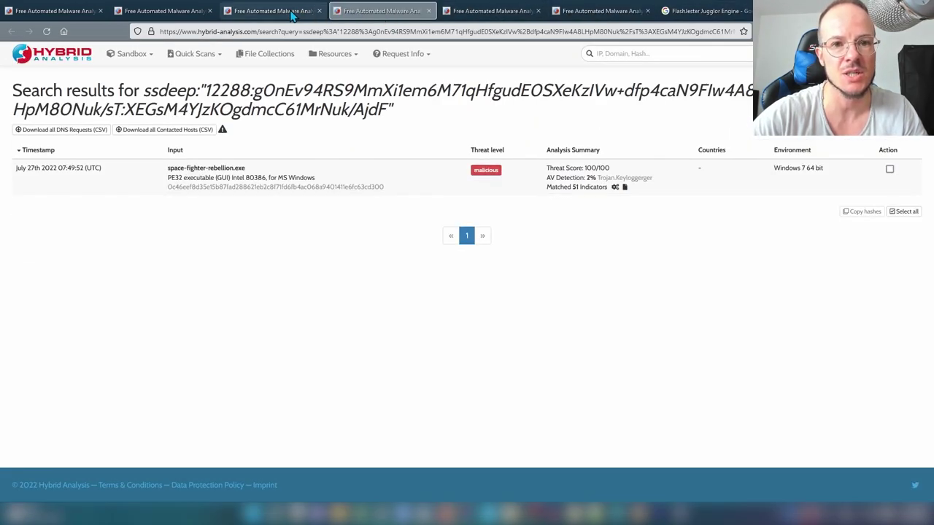
{"action": "left_click", "coordinate": [150, 12]}
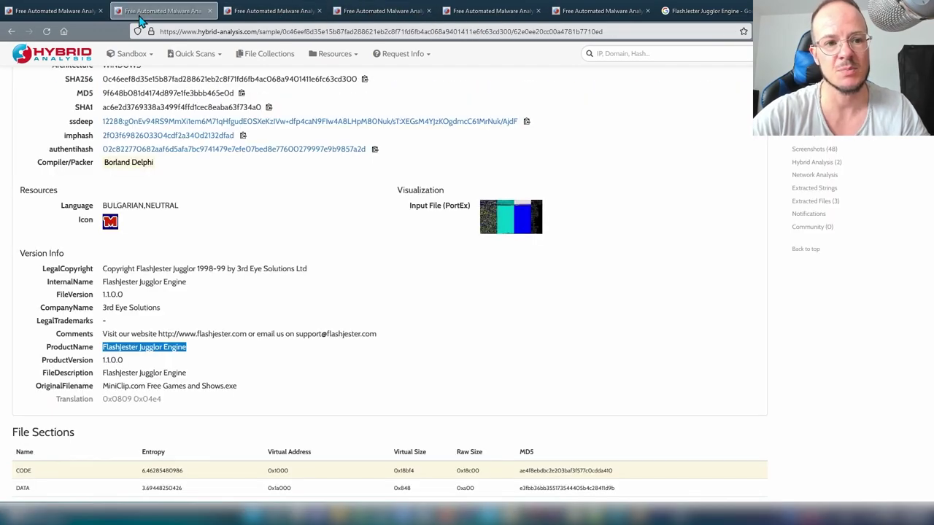
{"action": "left_click", "coordinate": [319, 11]}
{"action": "left_click", "coordinate": [319, 11]}
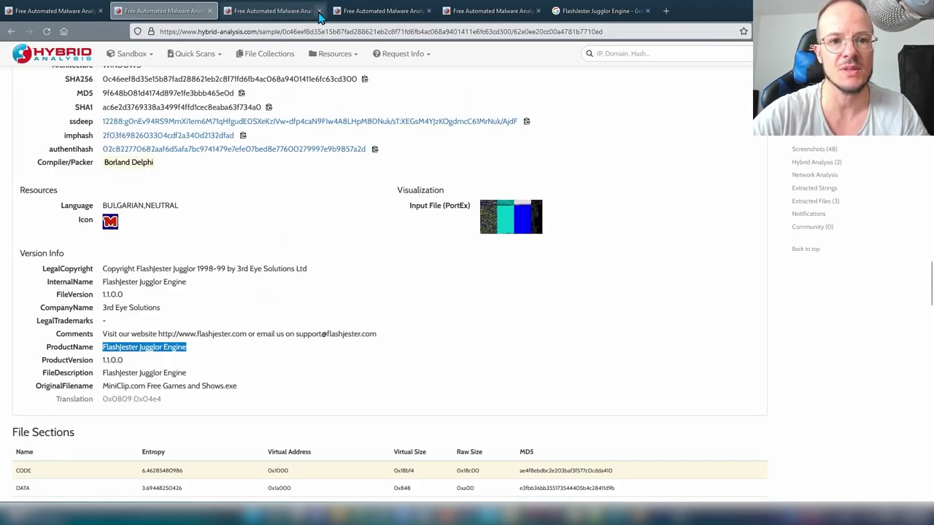
{"action": "left_click", "coordinate": [319, 11]}
{"action": "left_click", "coordinate": [319, 10]}
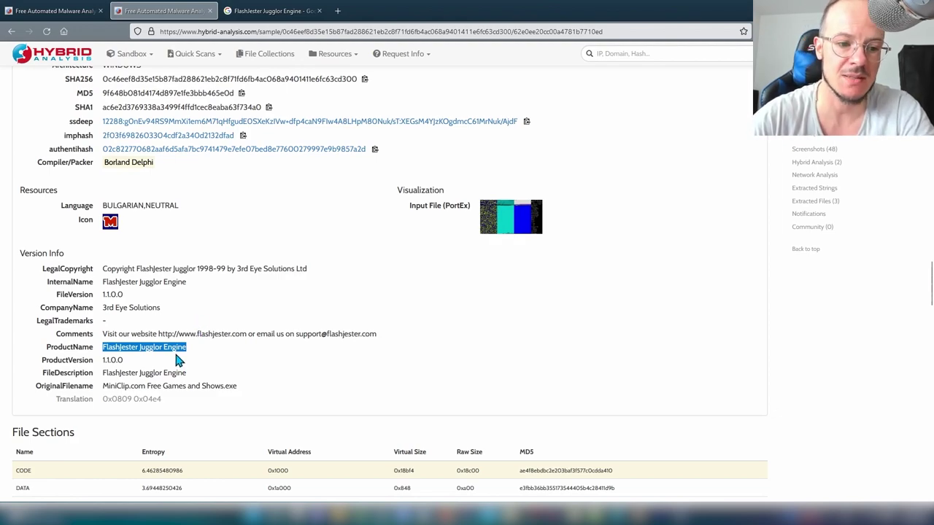
Step: Clear the ProductName selection and highlight the compiler name Borland Delphi again
{"action": "left_click", "coordinate": [178, 299]}
{"action": "scroll", "coordinate": [173, 312], "scroll_direction": "up", "scroll_amount": 1}
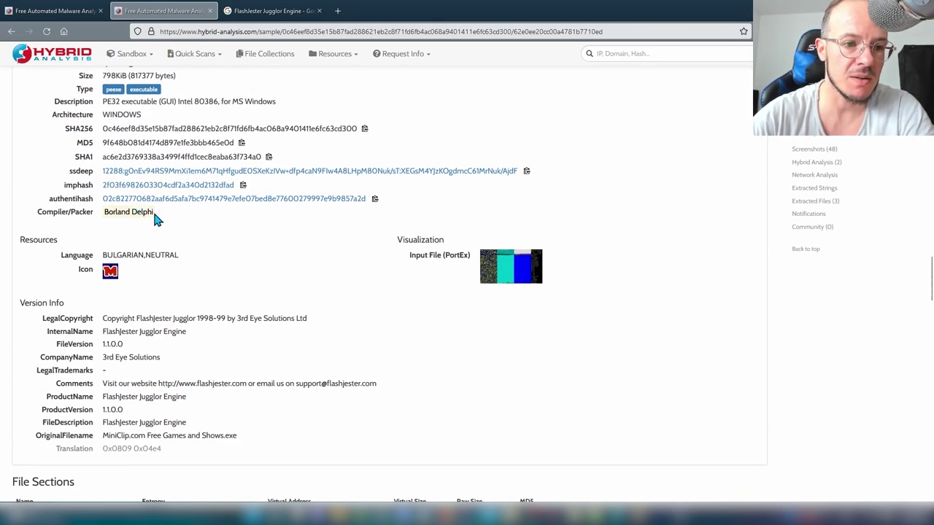
{"action": "left_click_drag", "start_coordinate": [153, 216], "coordinate": [106, 215]}
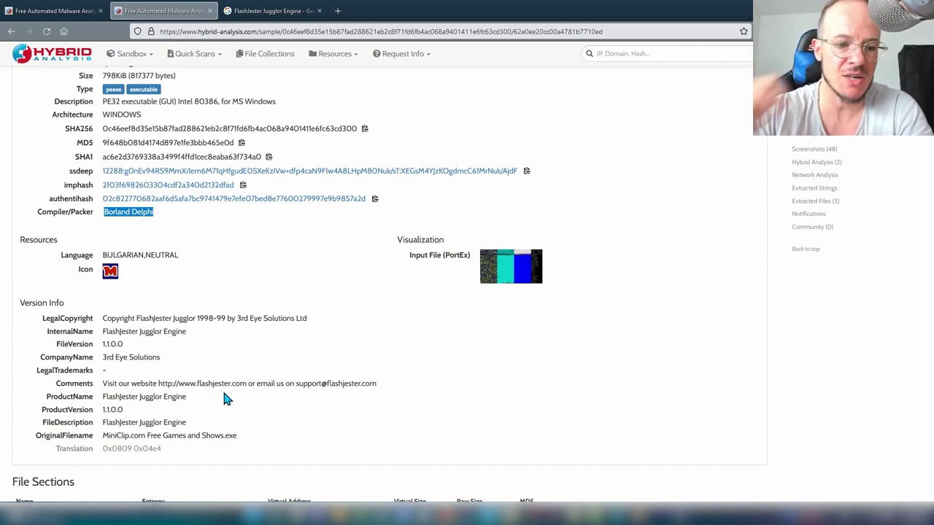
Step: Highlight the version info block from LegalCopyright to OriginalFilename several times, clearing the selection after each pass
{"action": "left_click_drag", "start_coordinate": [237, 441], "coordinate": [54, 314]}
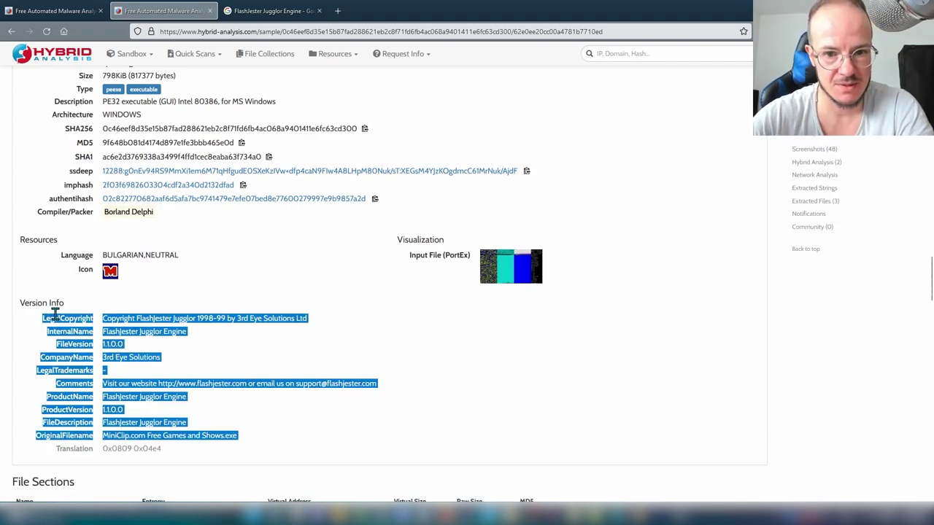
{"action": "left_click", "coordinate": [133, 290]}
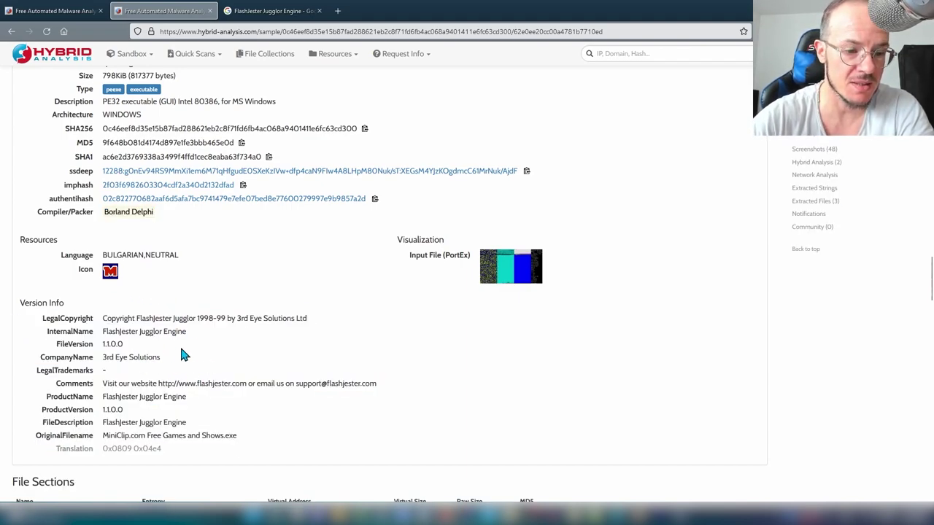
{"action": "left_click_drag", "start_coordinate": [240, 440], "coordinate": [33, 326]}
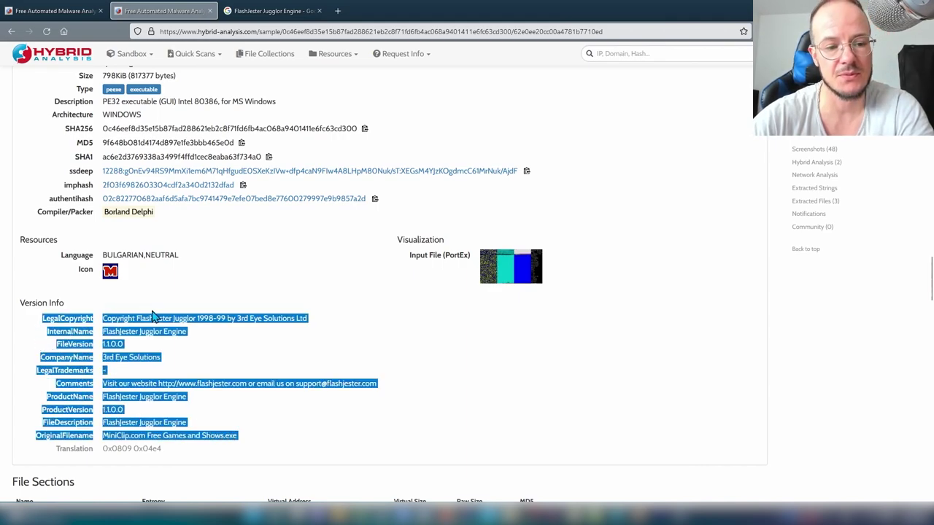
{"action": "left_click", "coordinate": [180, 310]}
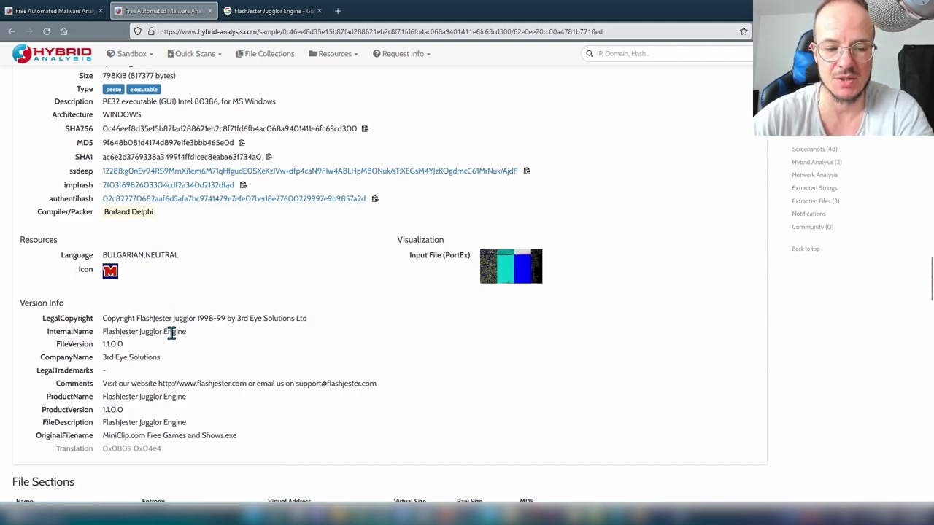
{"action": "left_click_drag", "start_coordinate": [238, 439], "coordinate": [67, 319]}
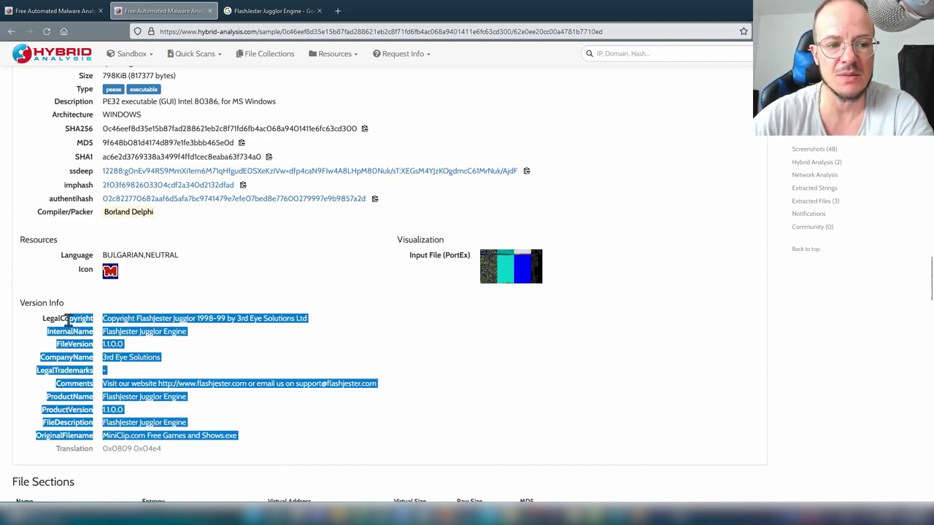
{"action": "left_click", "coordinate": [221, 339]}
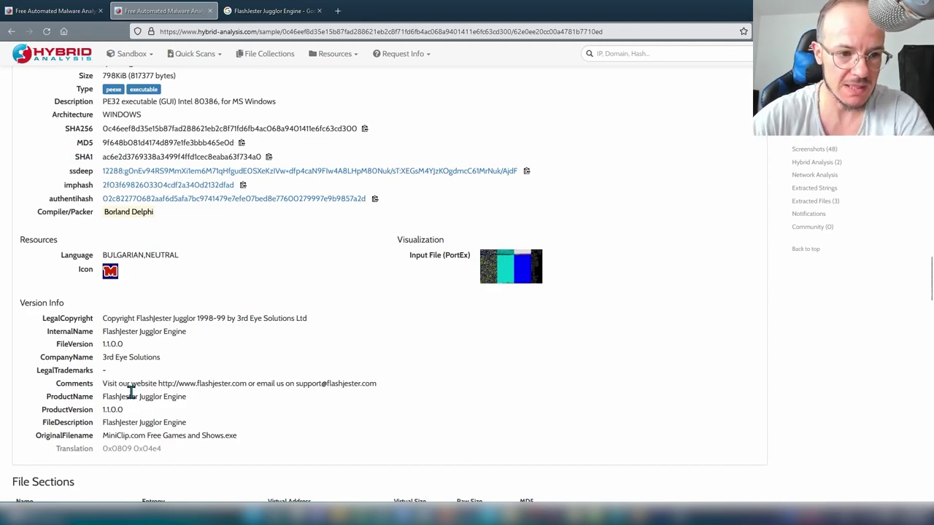
Step: Check the file's icon and the FlashJester Jugglor Engine Google results, and examine the report's version info and file sections
{"action": "right_click", "coordinate": [111, 278]}
{"action": "left_click", "coordinate": [276, 11]}
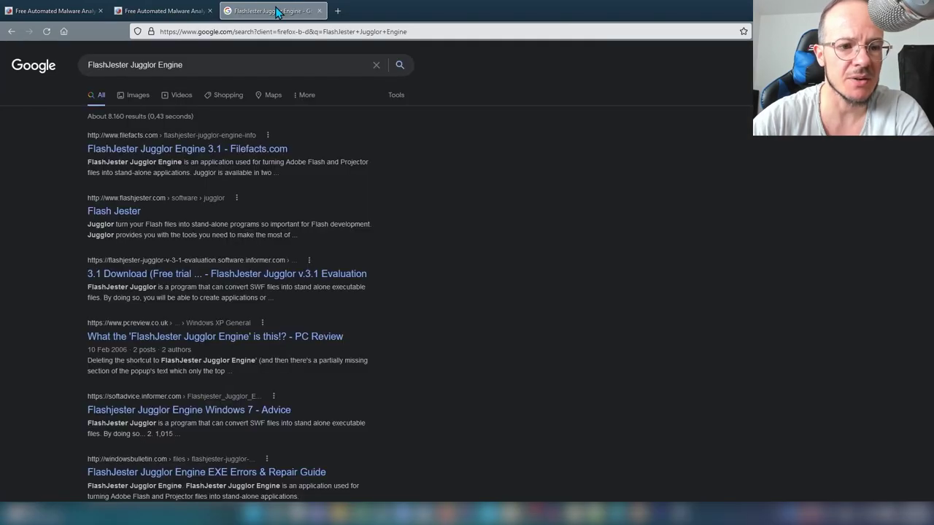
{"action": "left_click", "coordinate": [177, 11]}
{"action": "scroll", "coordinate": [188, 321], "scroll_direction": "down", "scroll_amount": 4}
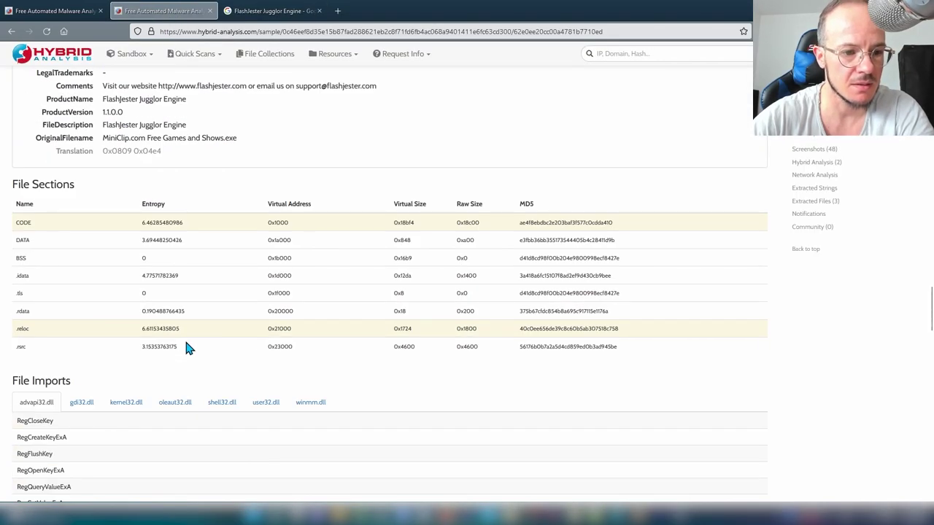
{"action": "scroll", "coordinate": [187, 349], "scroll_direction": "up", "scroll_amount": 4}
{"action": "scroll", "coordinate": [186, 348], "scroll_direction": "down", "scroll_amount": 2}
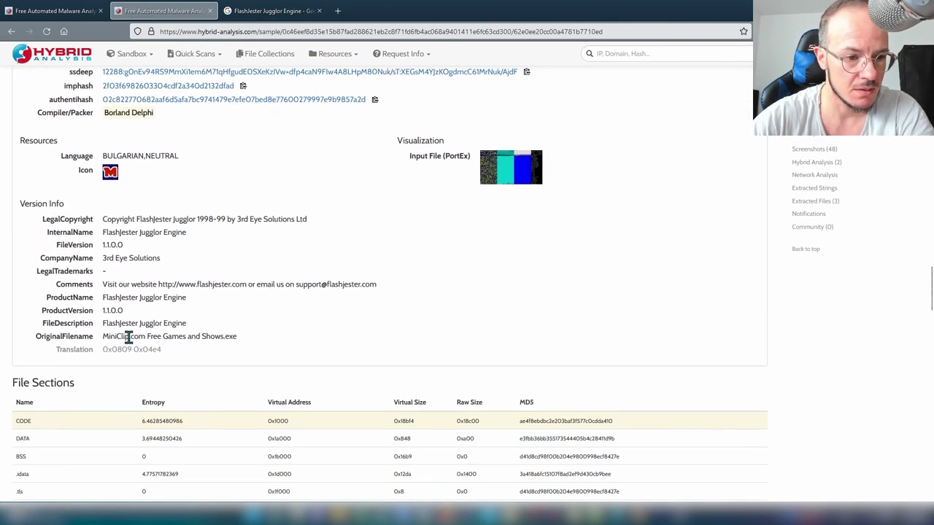
Step: Copy "MiniClip.com" from the OriginalFilename entry and search Google for it in place of the previous query
{"action": "left_click_drag", "start_coordinate": [103, 337], "coordinate": [146, 340]}
{"action": "key", "text": "ctrl+c"}
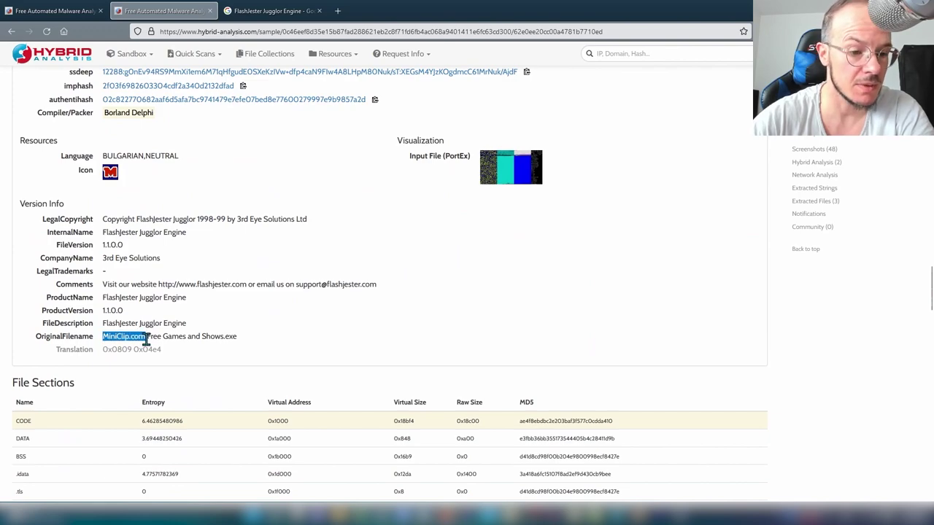
{"action": "left_click", "coordinate": [302, 13]}
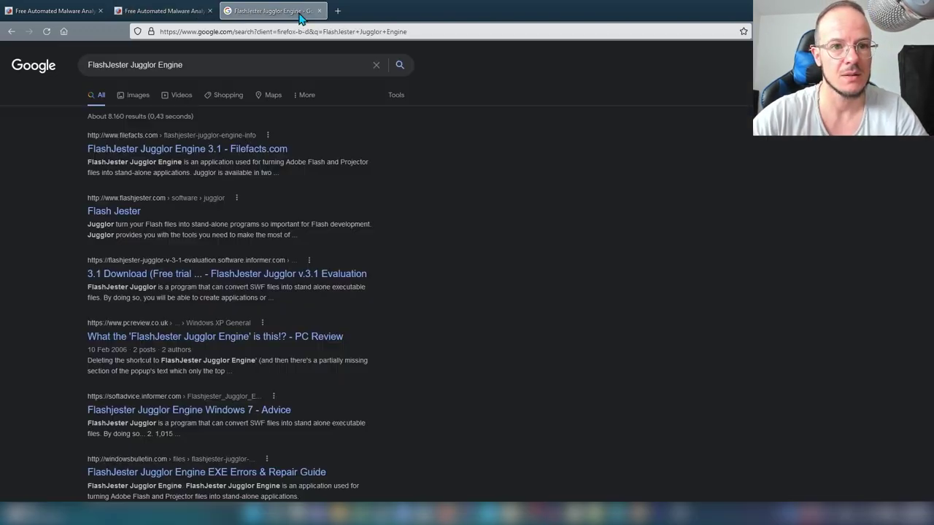
{"action": "left_click_drag", "start_coordinate": [179, 65], "coordinate": [43, 79]}
{"action": "key", "text": "ctrl+v"}
{"action": "key", "text": "Return"}
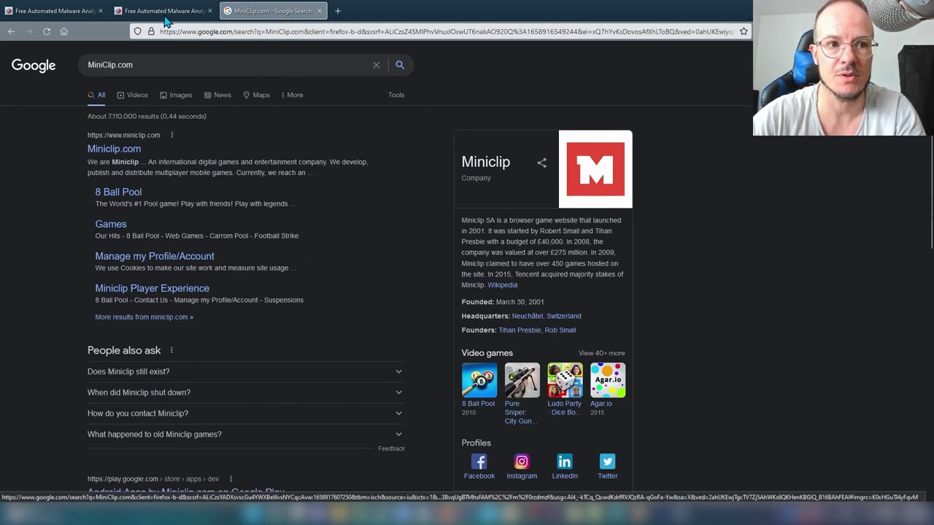
Step: Compare the sample's icon in the report with the Miniclip logo in the Google results, and clear the OriginalFilename selection
{"action": "left_click", "coordinate": [138, 14]}
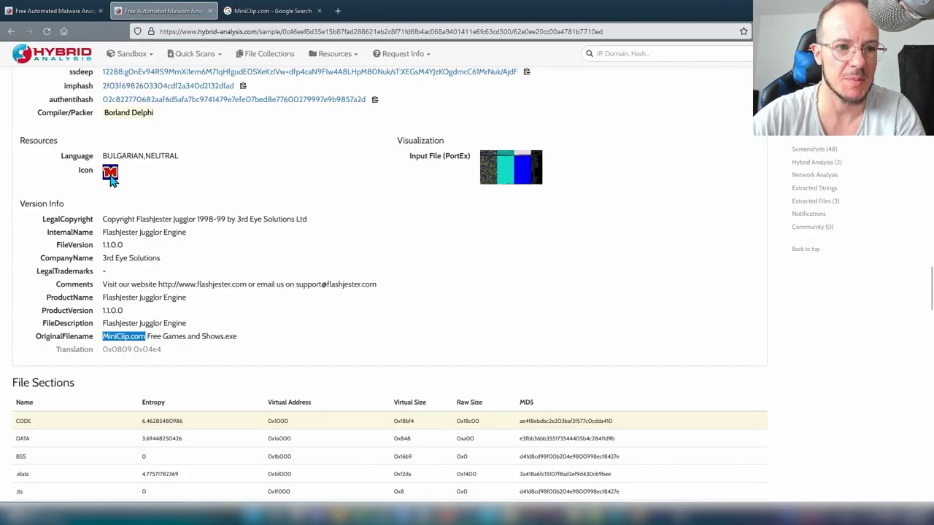
{"action": "left_click", "coordinate": [265, 16]}
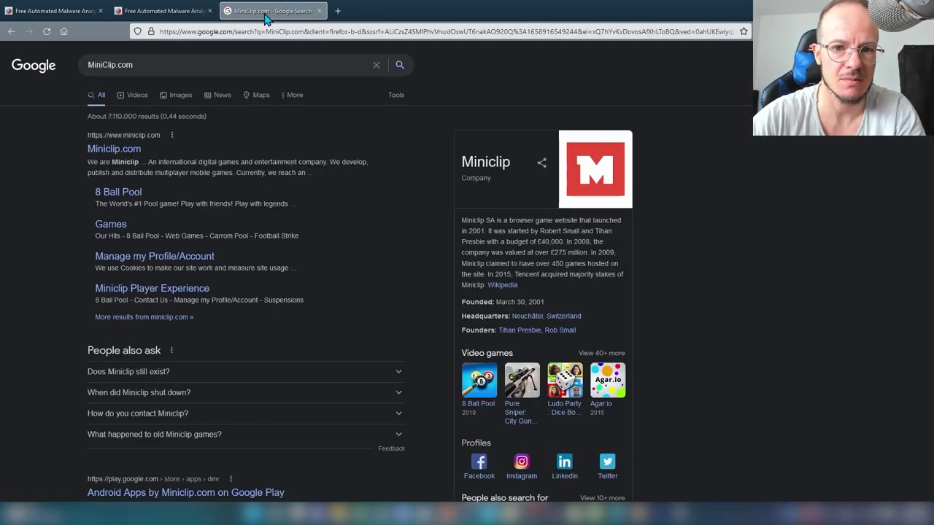
{"action": "left_click", "coordinate": [179, 15]}
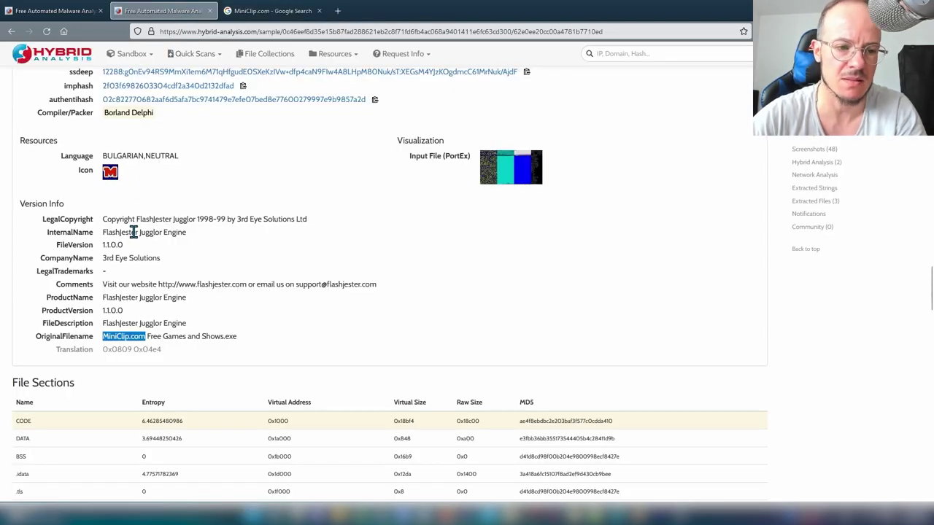
{"action": "left_click", "coordinate": [188, 337]}
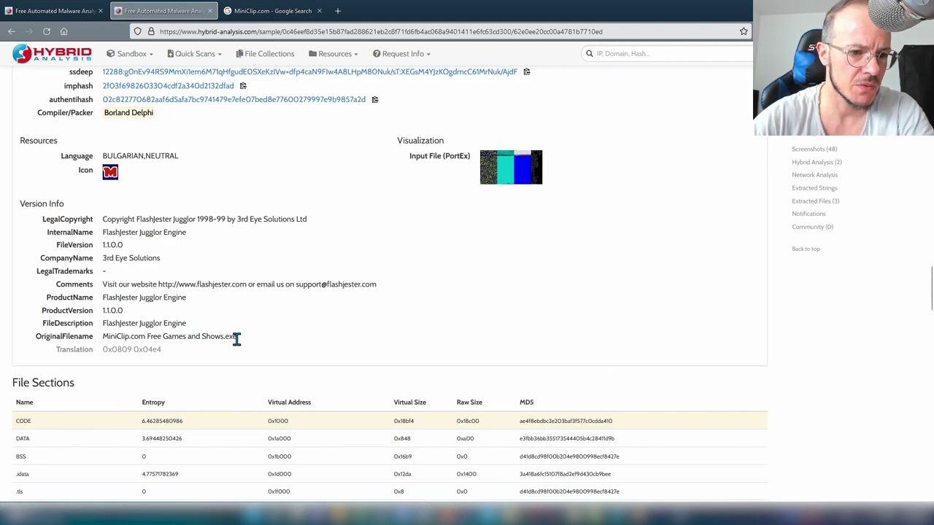
Step: Recheck the Miniclip Google results, and enlarge the sample's PortEx visualization in the report twice, closing it after each viewing
{"action": "left_click", "coordinate": [265, 11]}
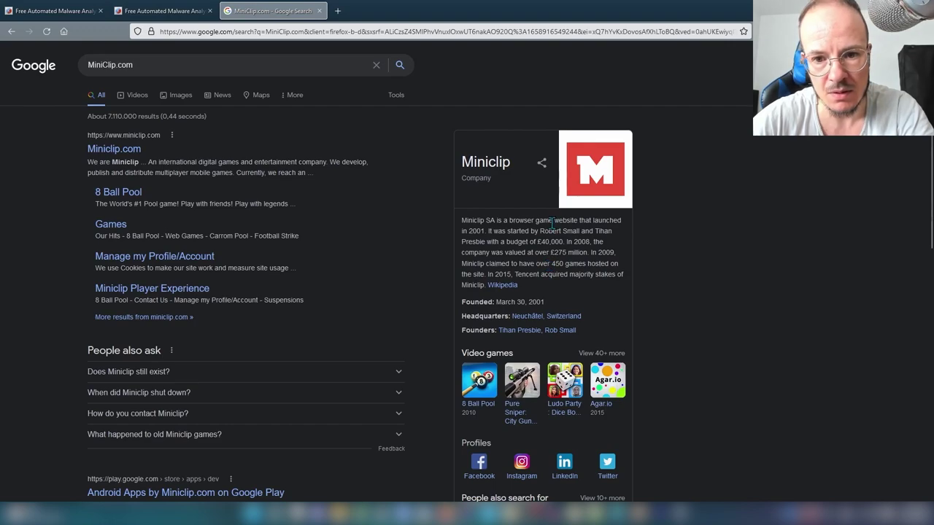
{"action": "left_click", "coordinate": [165, 11]}
{"action": "scroll", "coordinate": [192, 386], "scroll_direction": "up", "scroll_amount": 1}
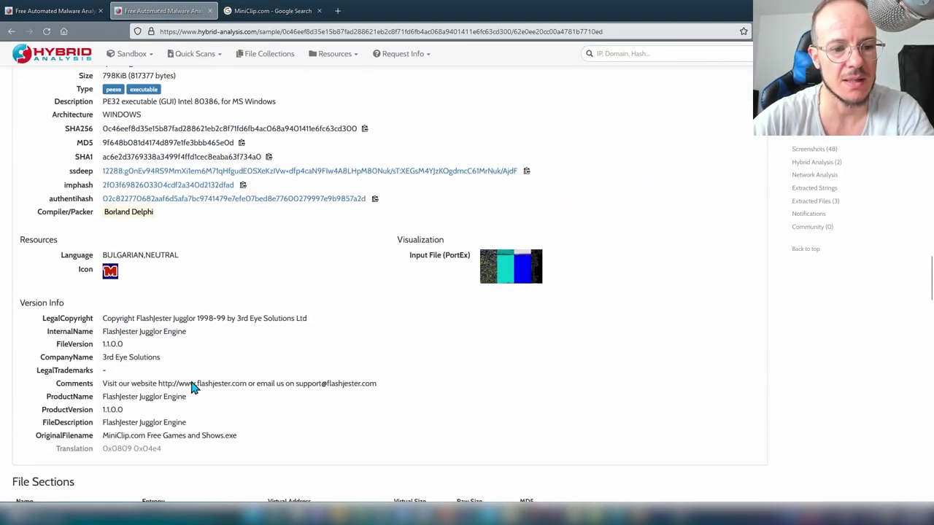
{"action": "left_click", "coordinate": [508, 271]}
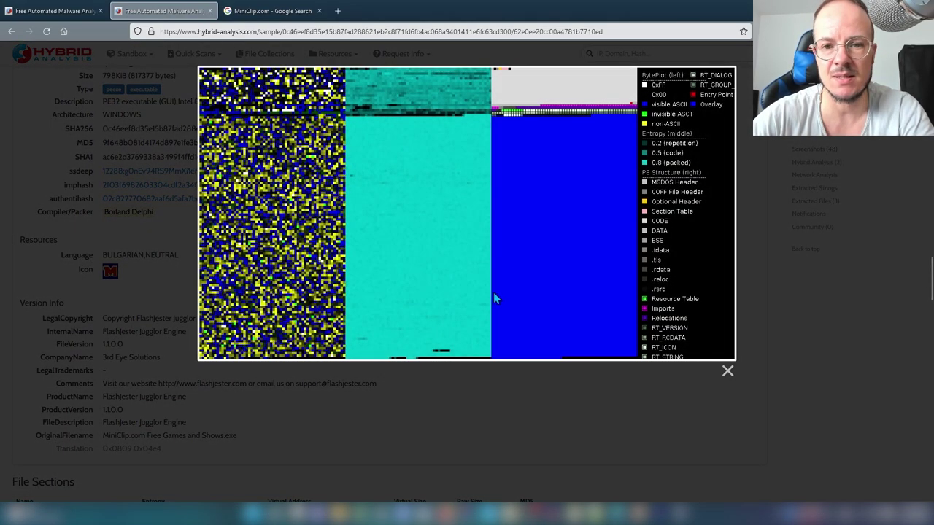
{"action": "left_click", "coordinate": [463, 366]}
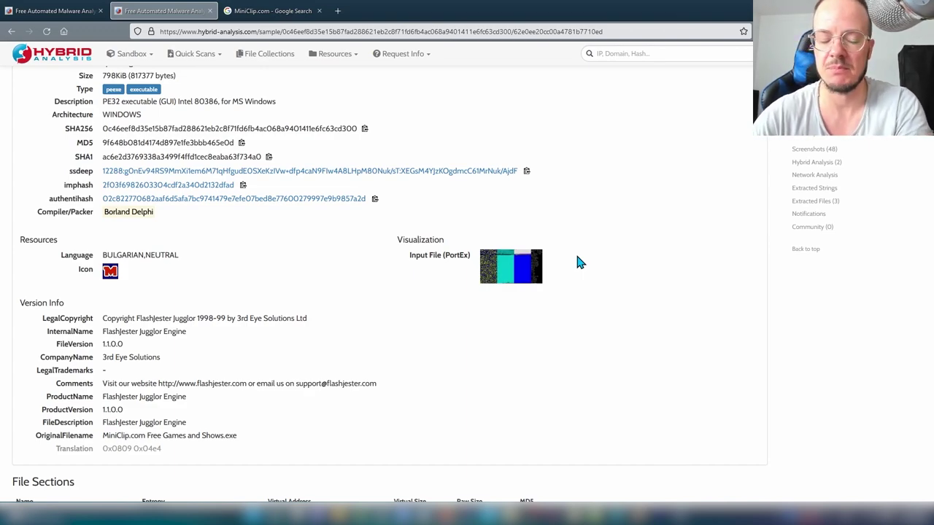
{"action": "left_click", "coordinate": [502, 270]}
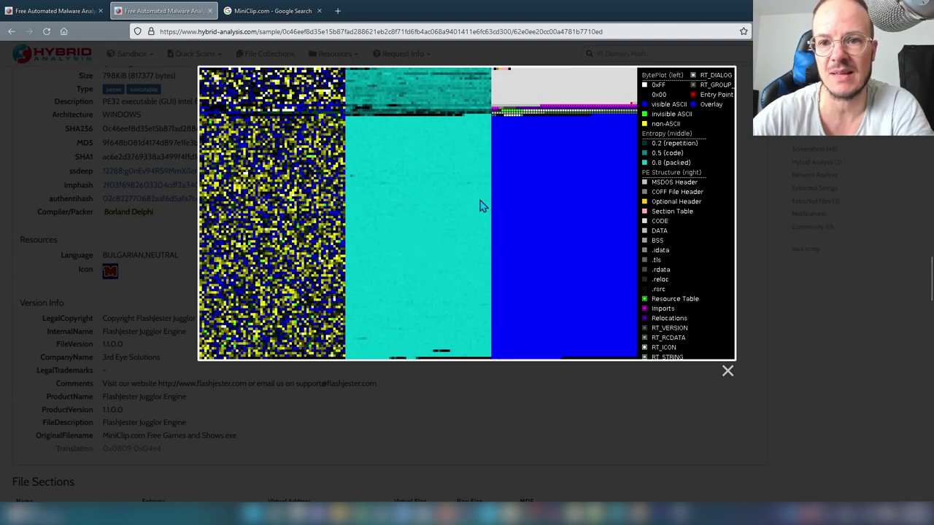
{"action": "left_click", "coordinate": [727, 372]}
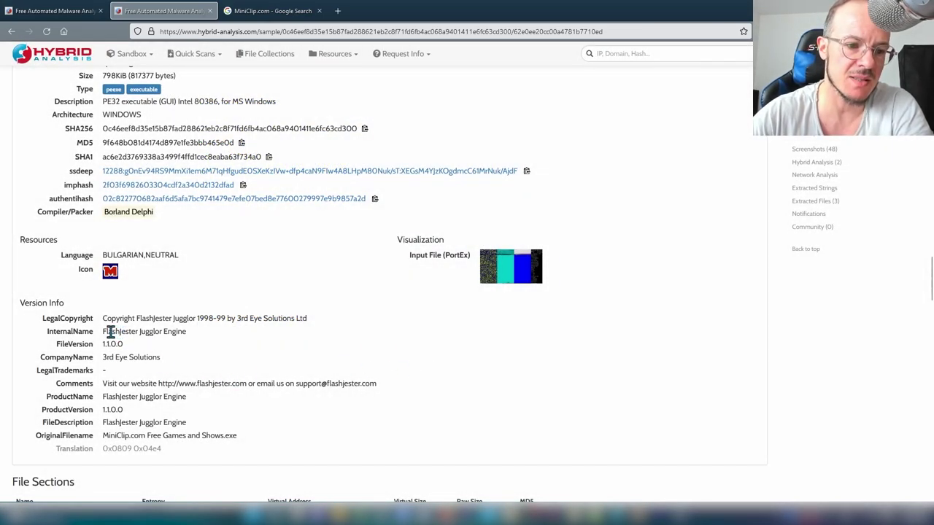
Step: Highlight "FlashJester" in the InternalName entry, clear the selection, and look over the file sections and file details
{"action": "left_click_drag", "start_coordinate": [104, 332], "coordinate": [138, 332]}
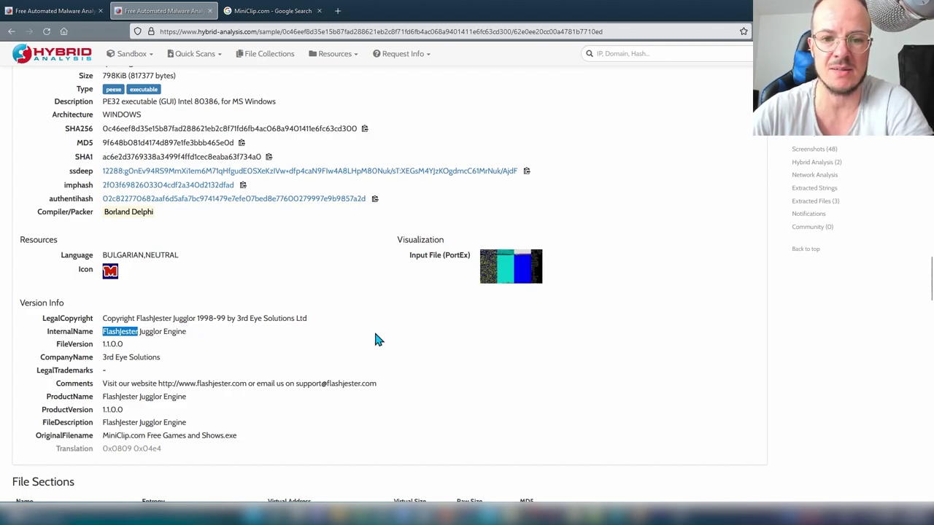
{"action": "left_click", "coordinate": [151, 332]}
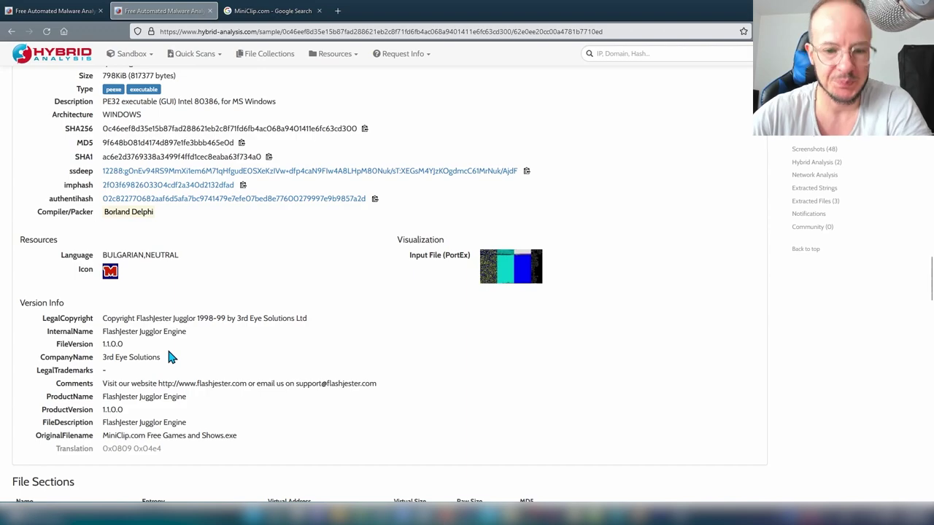
{"action": "scroll", "coordinate": [168, 353], "scroll_direction": "down", "scroll_amount": 1}
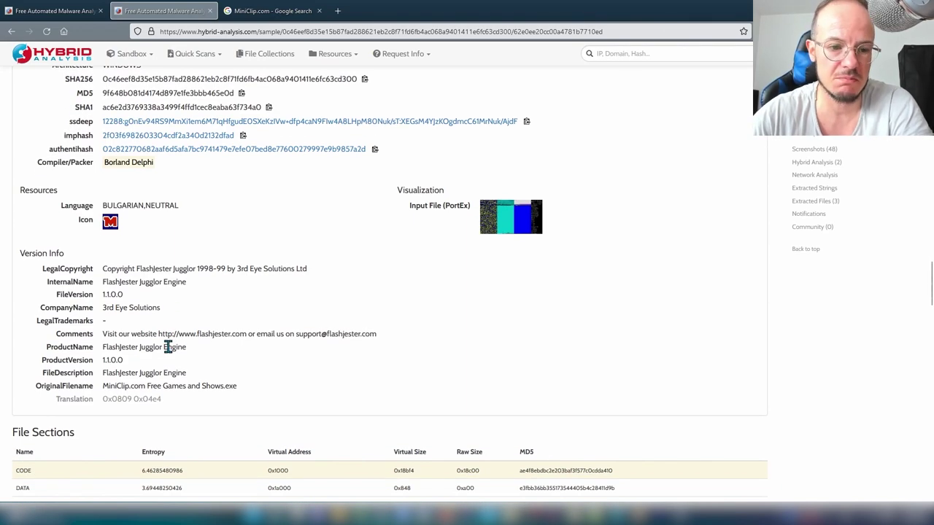
{"action": "scroll", "coordinate": [205, 310], "scroll_direction": "down", "scroll_amount": 3}
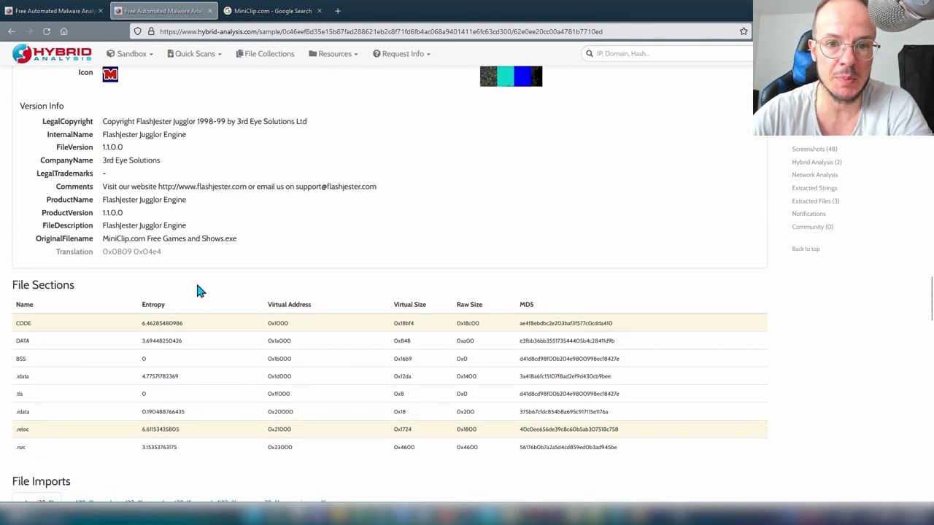
{"action": "scroll", "coordinate": [198, 290], "scroll_direction": "up", "scroll_amount": 3}
{"action": "scroll", "coordinate": [198, 263], "scroll_direction": "up", "scroll_amount": 4}
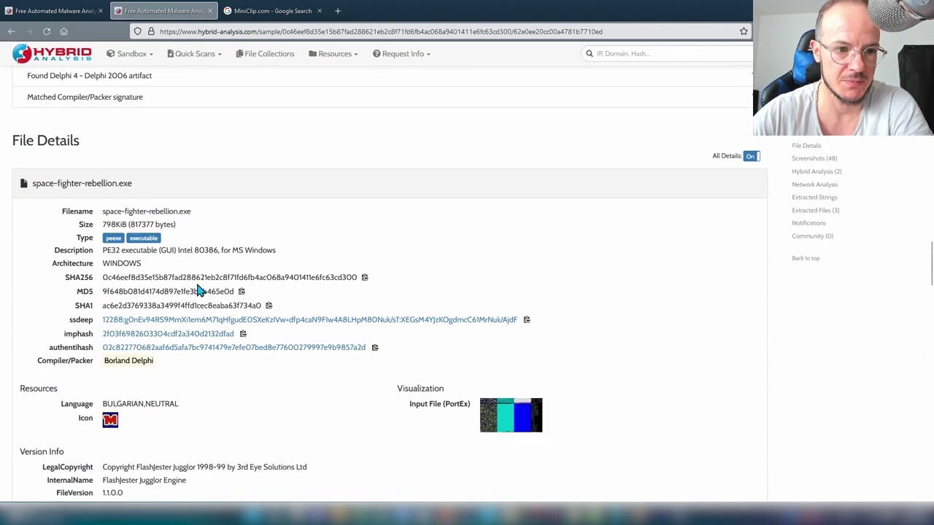
Step: Switch off All Details for the file, review its sections and imports, and switch All Details back on
{"action": "left_click", "coordinate": [751, 167]}
{"action": "scroll", "coordinate": [257, 274], "scroll_direction": "down", "scroll_amount": 4}
{"action": "scroll", "coordinate": [257, 275], "scroll_direction": "down", "scroll_amount": 4}
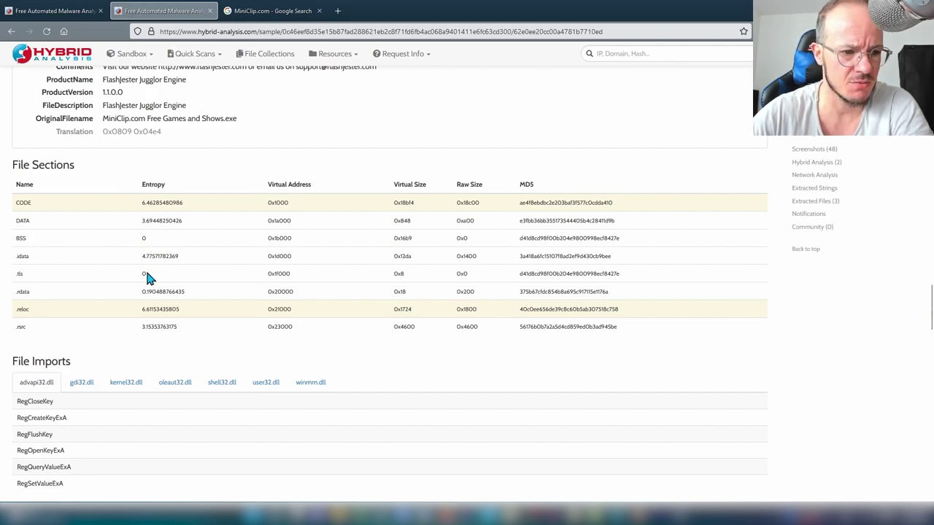
{"action": "scroll", "coordinate": [146, 287], "scroll_direction": "down", "scroll_amount": 2}
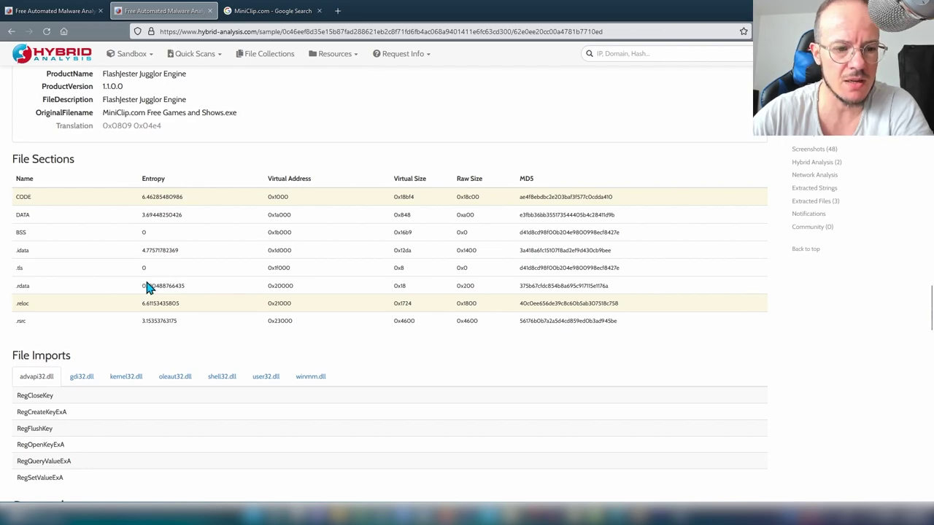
{"action": "scroll", "coordinate": [73, 305], "scroll_direction": "down", "scroll_amount": 1}
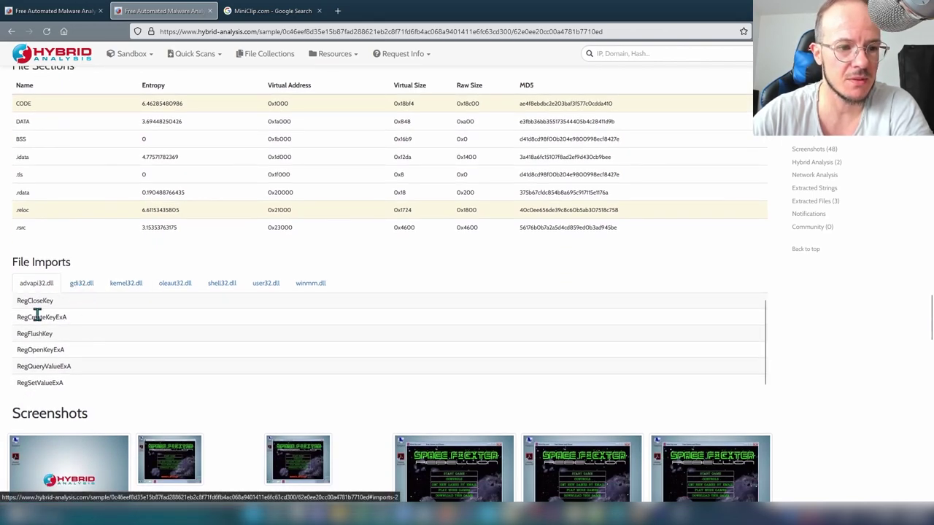
{"action": "scroll", "coordinate": [150, 305], "scroll_direction": "up", "scroll_amount": 4}
{"action": "scroll", "coordinate": [117, 256], "scroll_direction": "up", "scroll_amount": 3}
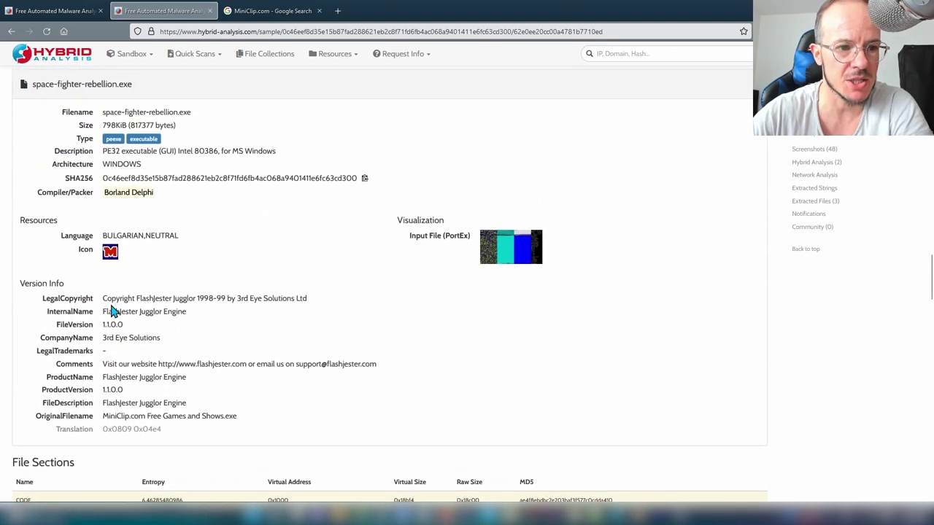
{"action": "scroll", "coordinate": [773, 155], "scroll_direction": "up", "scroll_amount": 2}
{"action": "left_click", "coordinate": [754, 158]}
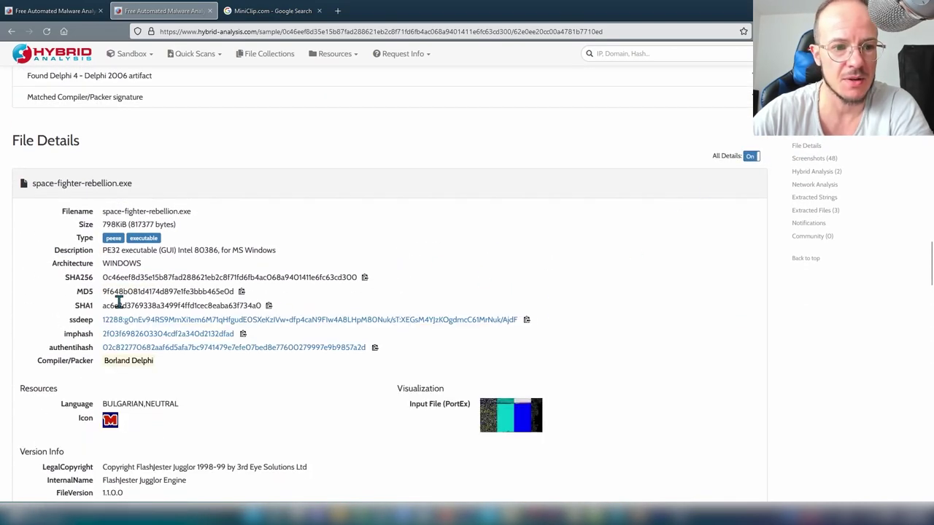
Step: Browse the file imports for kernel32.dll, oleaut32.dll and gdi32.dll, and return to the functions listed for advapi32.dll
{"action": "scroll", "coordinate": [148, 340], "scroll_direction": "down", "scroll_amount": 4}
{"action": "scroll", "coordinate": [148, 340], "scroll_direction": "down", "scroll_amount": 4}
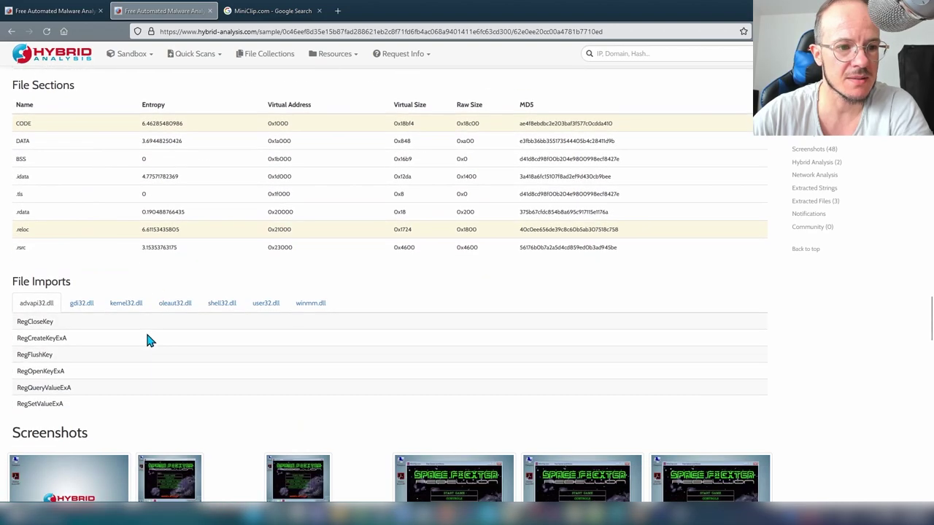
{"action": "left_click", "coordinate": [133, 305]}
{"action": "left_click", "coordinate": [175, 306]}
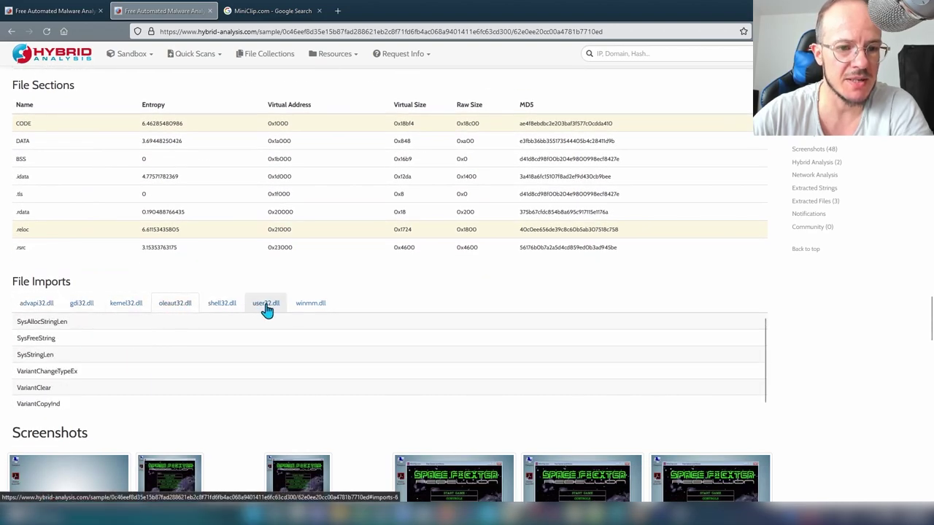
{"action": "left_click", "coordinate": [37, 308]}
{"action": "left_click", "coordinate": [73, 307]}
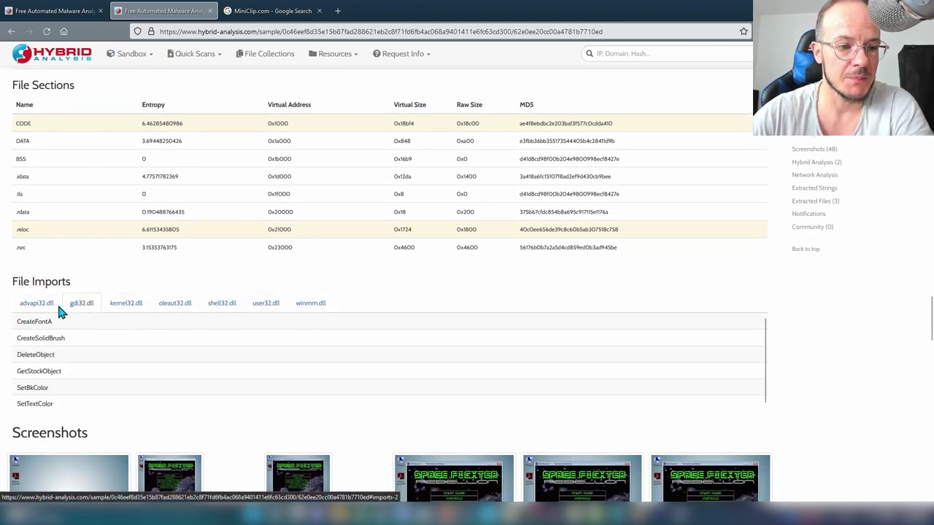
{"action": "left_click", "coordinate": [33, 306]}
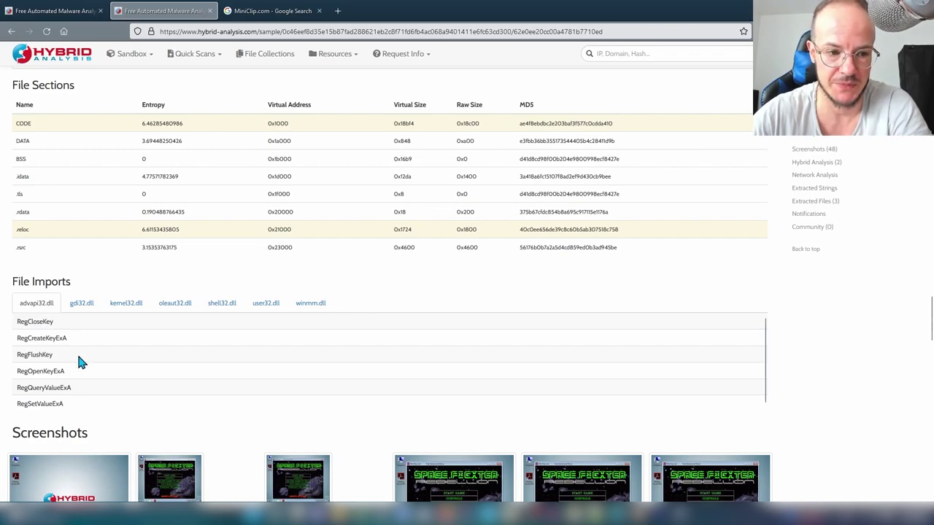
Step: Enlarge the fourth sandbox screenshot of the Space Fighter Rebellion menu, advance to the fifth image, and close the viewer
{"action": "scroll", "coordinate": [234, 419], "scroll_direction": "down", "scroll_amount": 3}
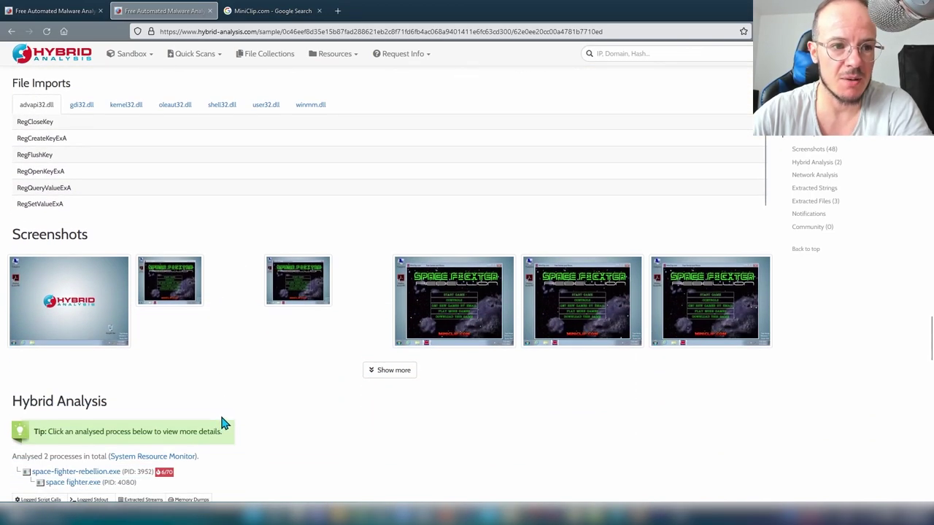
{"action": "scroll", "coordinate": [222, 420], "scroll_direction": "down", "scroll_amount": 1}
{"action": "scroll", "coordinate": [223, 419], "scroll_direction": "up", "scroll_amount": 3}
{"action": "scroll", "coordinate": [222, 419], "scroll_direction": "down", "scroll_amount": 2}
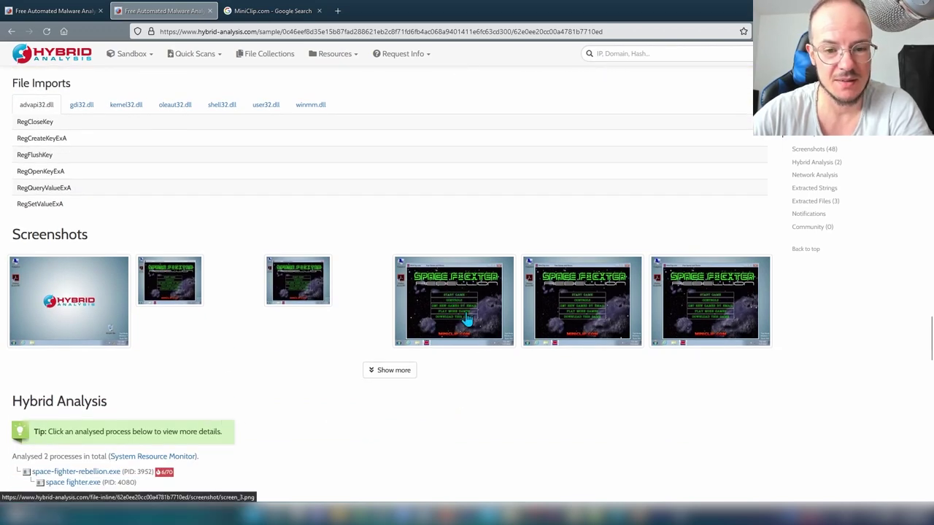
{"action": "left_click", "coordinate": [460, 301]}
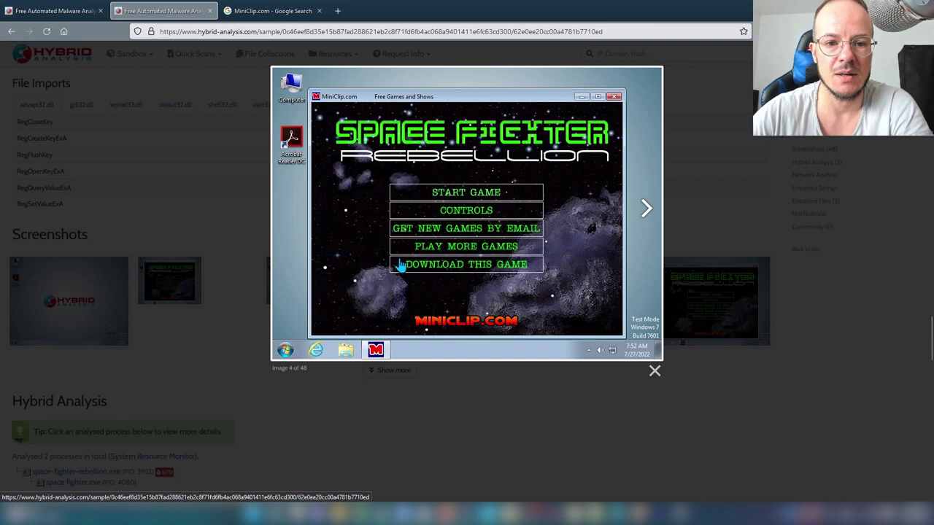
{"action": "left_click", "coordinate": [649, 212]}
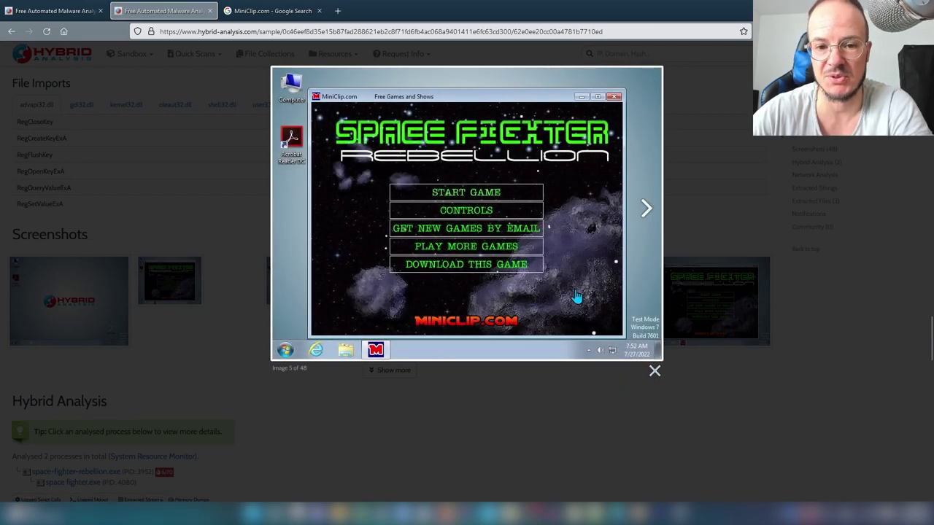
{"action": "left_click", "coordinate": [655, 373]}
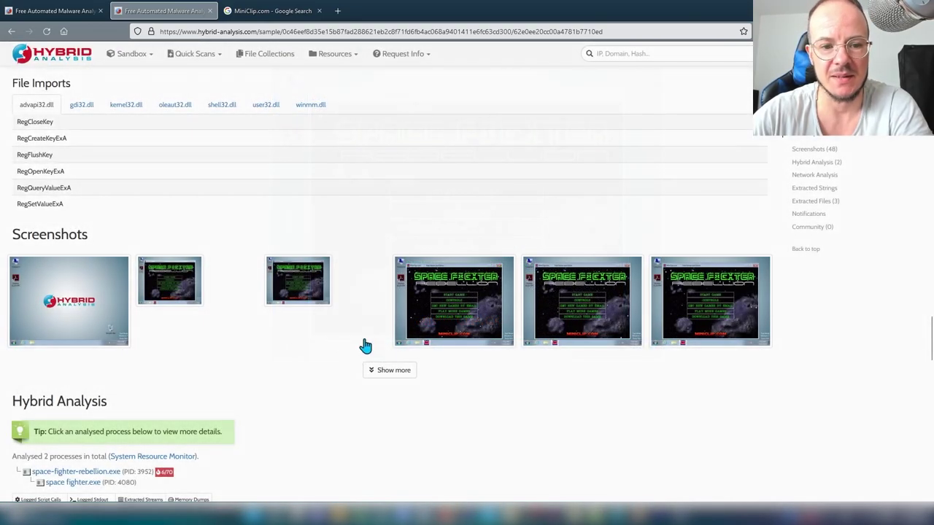
{"action": "scroll", "coordinate": [267, 346], "scroll_direction": "down", "scroll_amount": 1}
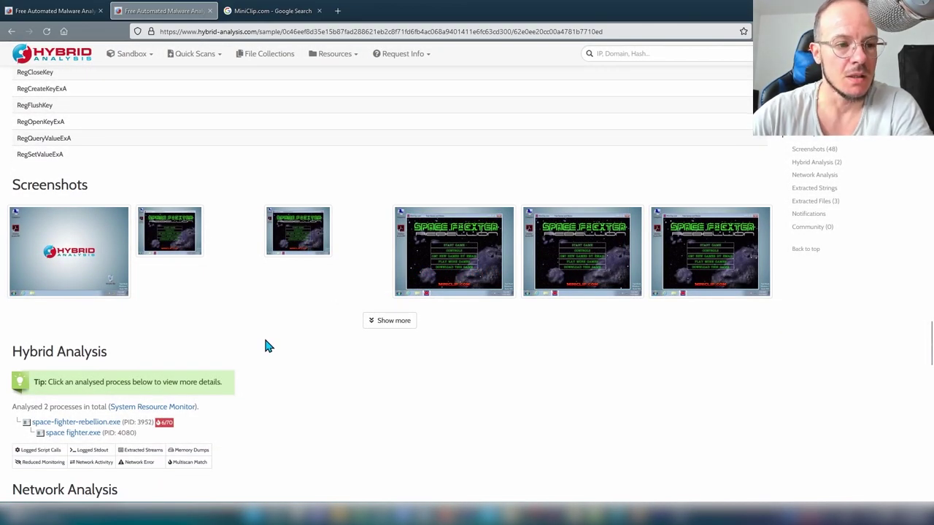
{"action": "scroll", "coordinate": [266, 342], "scroll_direction": "up", "scroll_amount": 1}
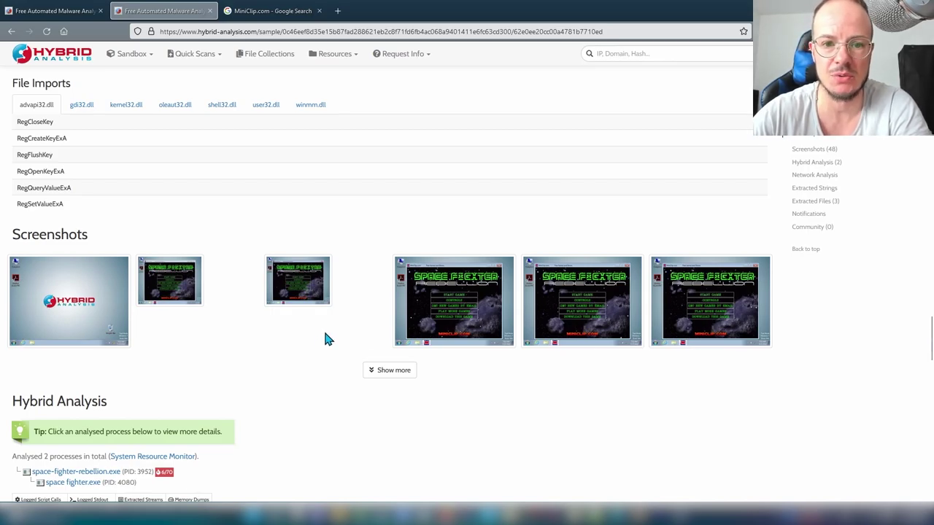
Step: Return to the Risk Assessment and highlight the keystroke hook entry and "intercept mouse events" in turn, clearing the selection
{"action": "left_click_drag", "start_coordinate": [930, 339], "coordinate": [930, 140]}
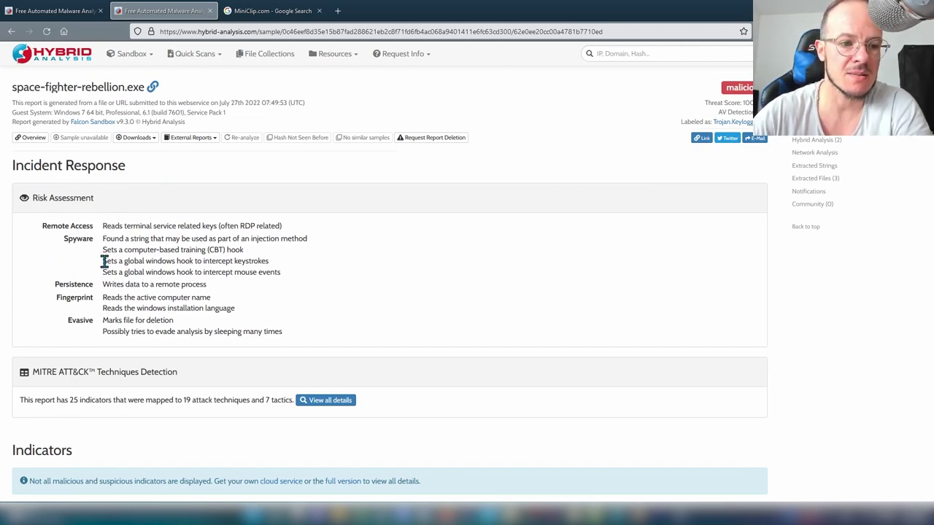
{"action": "left_click_drag", "start_coordinate": [103, 260], "coordinate": [272, 268]}
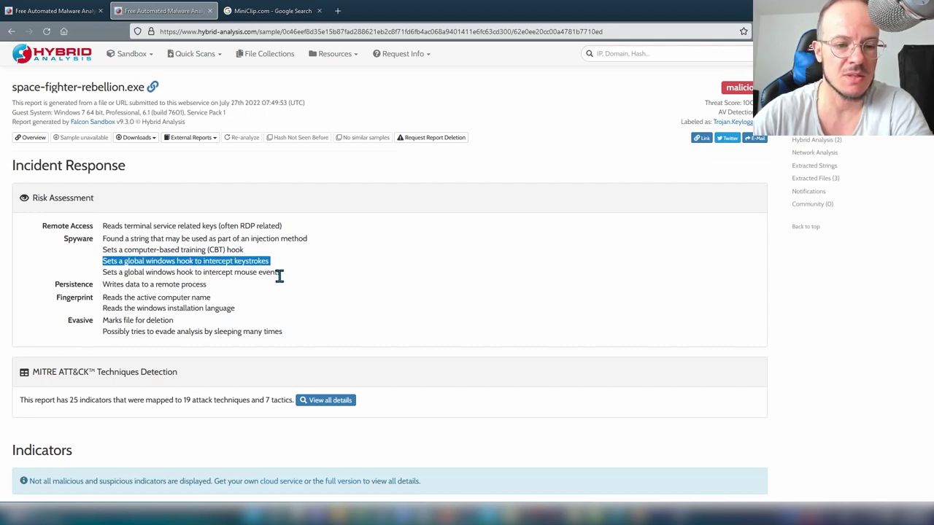
{"action": "left_click_drag", "start_coordinate": [204, 273], "coordinate": [280, 274]}
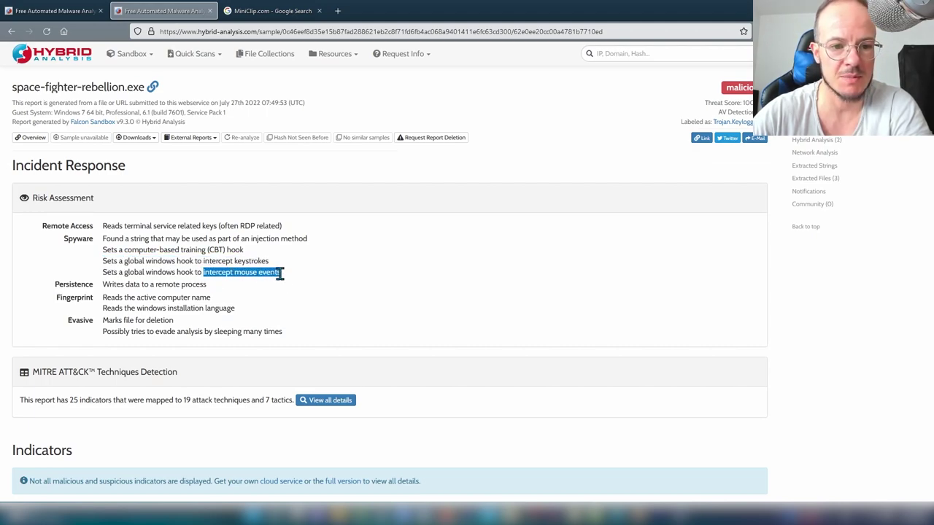
{"action": "left_click", "coordinate": [293, 267]}
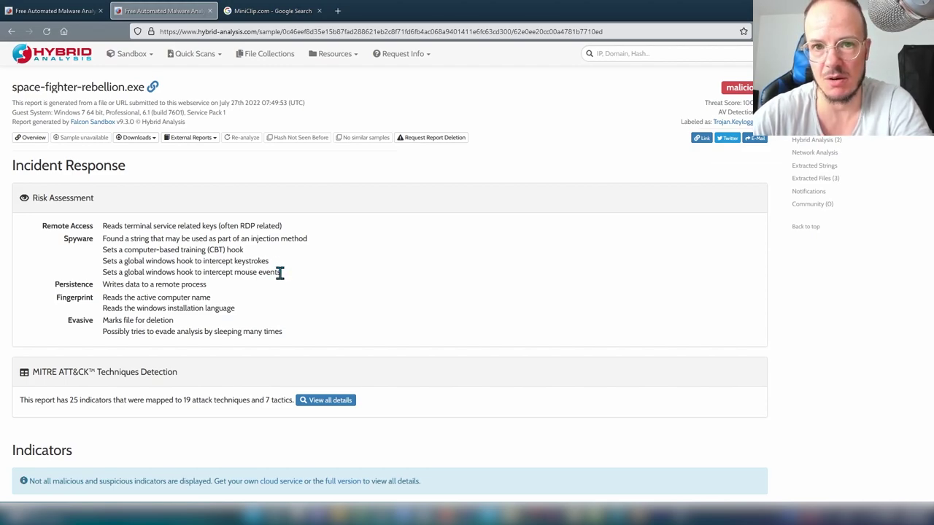
Step: Highlight the Spyware entries on keystroke and mouse event hooks together twice, and look over the rest of the Risk Assessment
{"action": "left_click_drag", "start_coordinate": [282, 273], "coordinate": [203, 261]}
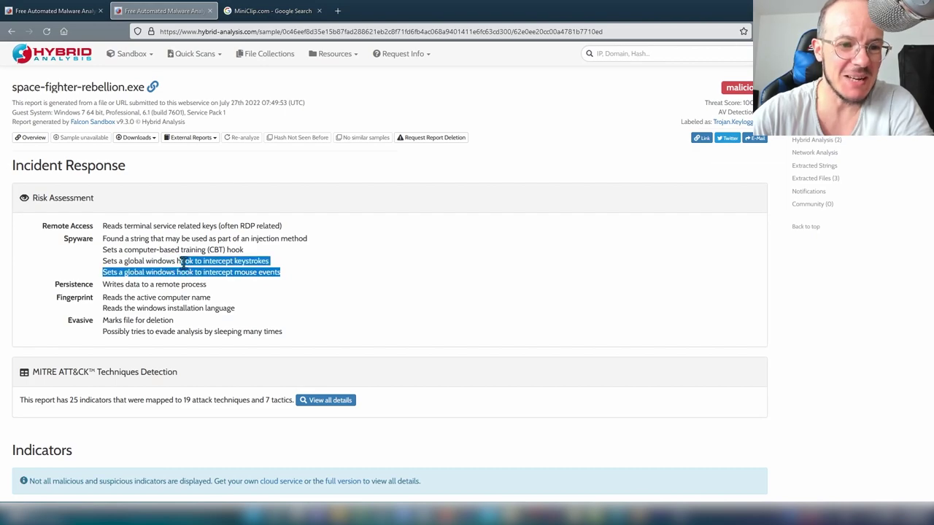
{"action": "left_click", "coordinate": [265, 257]}
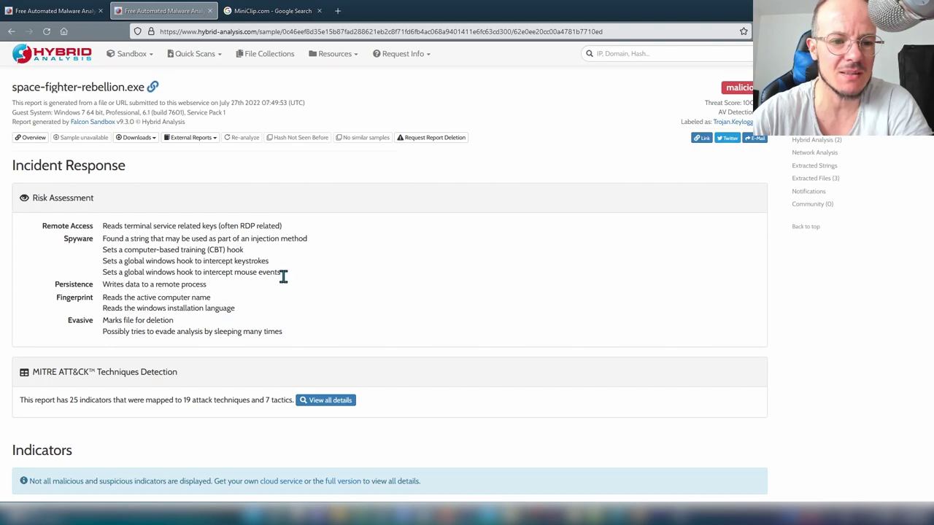
{"action": "left_click_drag", "start_coordinate": [292, 276], "coordinate": [100, 267]}
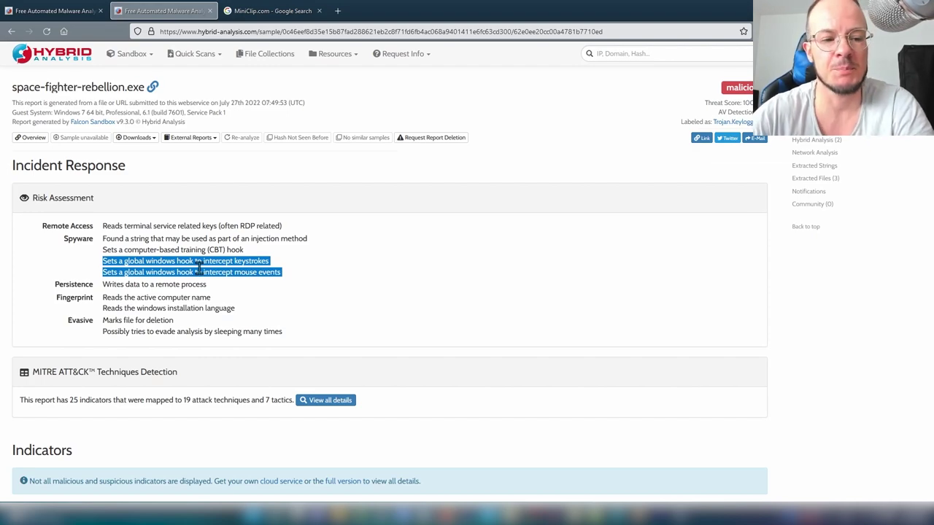
{"action": "scroll", "coordinate": [198, 269], "scroll_direction": "down", "scroll_amount": 1}
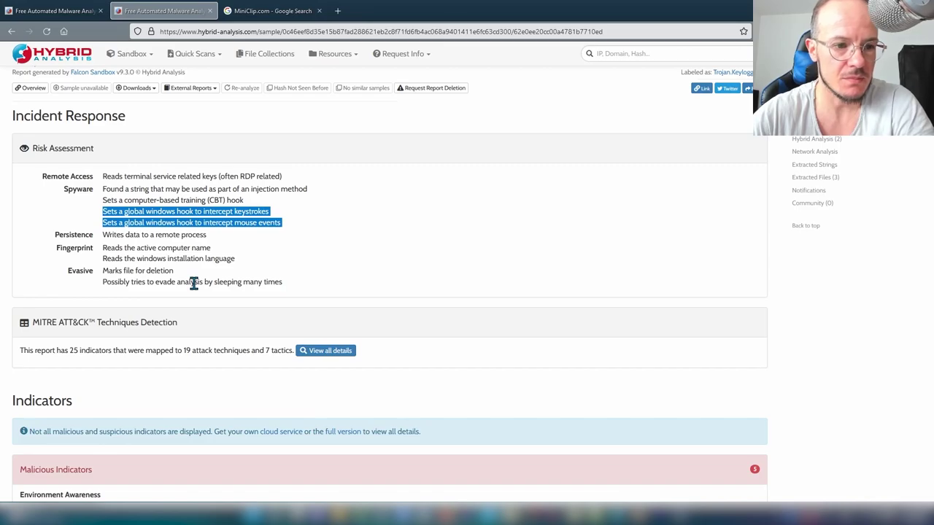
Step: Go past the indicators, file details and screenshots to review the two analysed processes in the Hybrid Analysis section
{"action": "scroll", "coordinate": [193, 283], "scroll_direction": "down", "scroll_amount": 20}
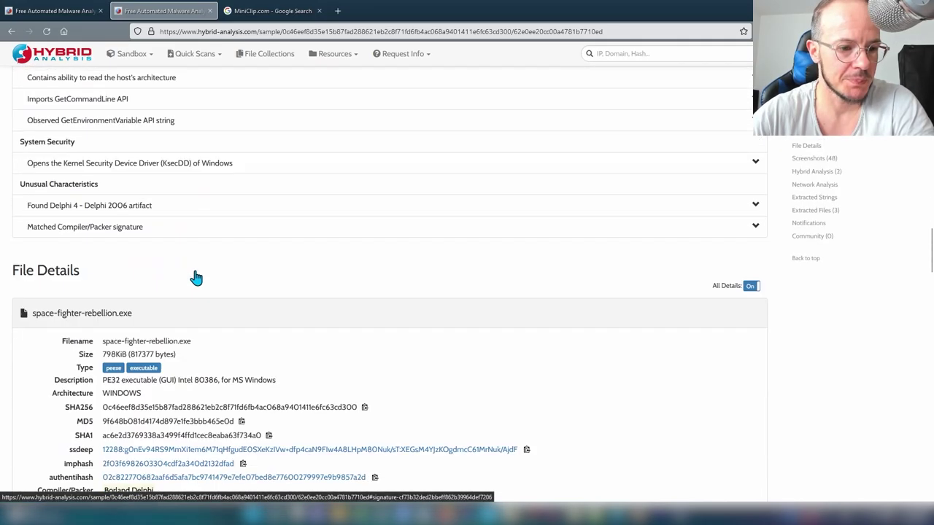
{"action": "scroll", "coordinate": [195, 278], "scroll_direction": "down", "scroll_amount": 15}
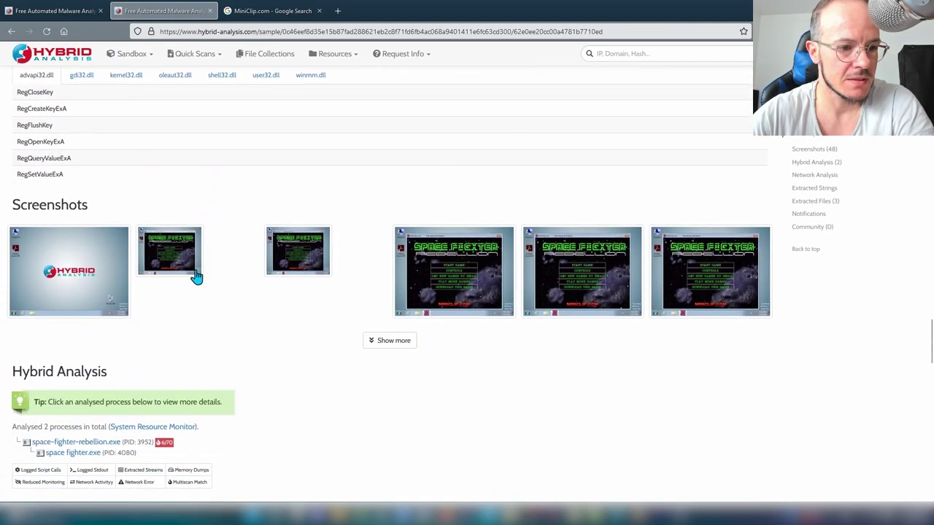
{"action": "scroll", "coordinate": [317, 350], "scroll_direction": "down", "scroll_amount": 2}
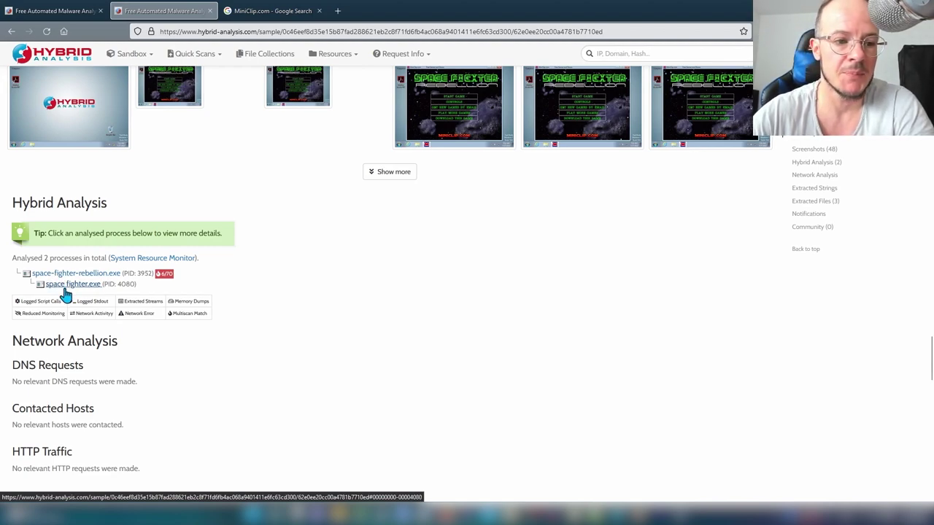
{"action": "scroll", "coordinate": [66, 291], "scroll_direction": "down", "scroll_amount": 1}
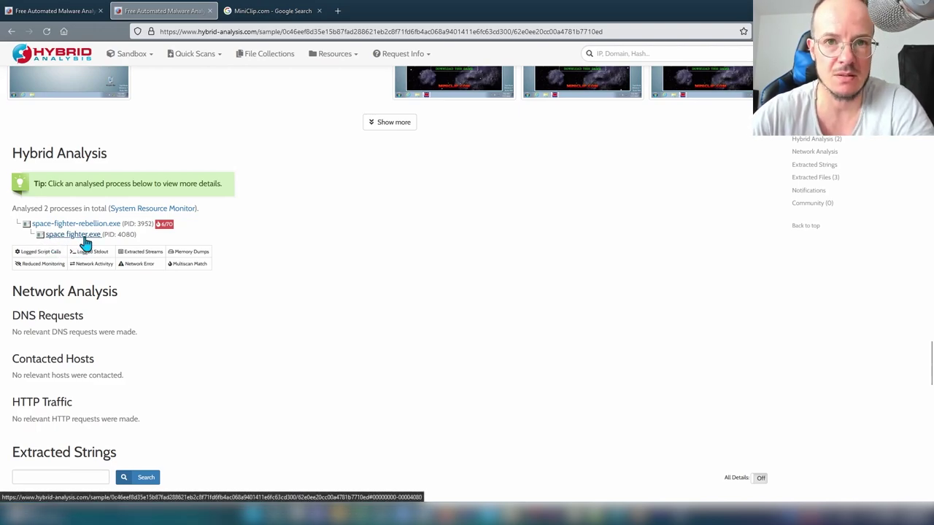
{"action": "scroll", "coordinate": [615, 337], "scroll_direction": "up", "scroll_amount": 1}
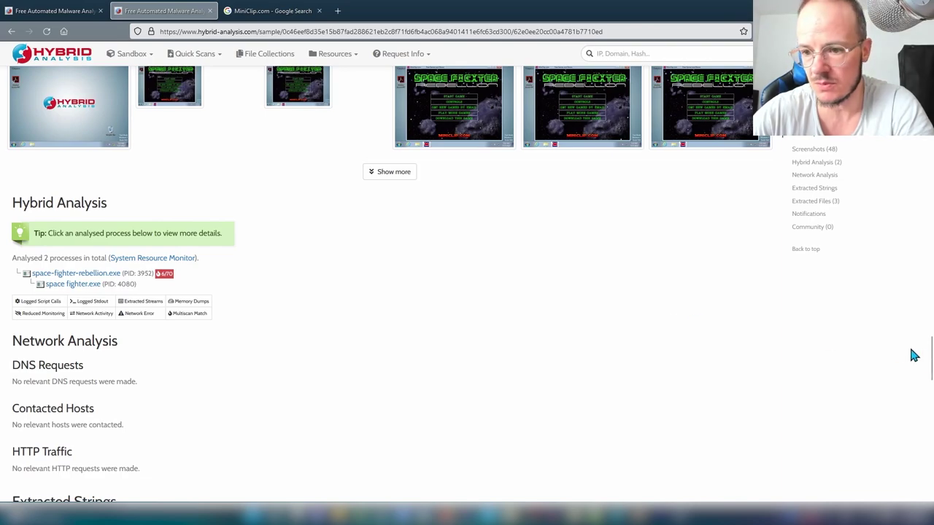
Step: Return to the Risk Assessment and highlight the Persistence entry "Writes data to a remote process"
{"action": "left_click_drag", "start_coordinate": [929, 367], "coordinate": [929, 182]}
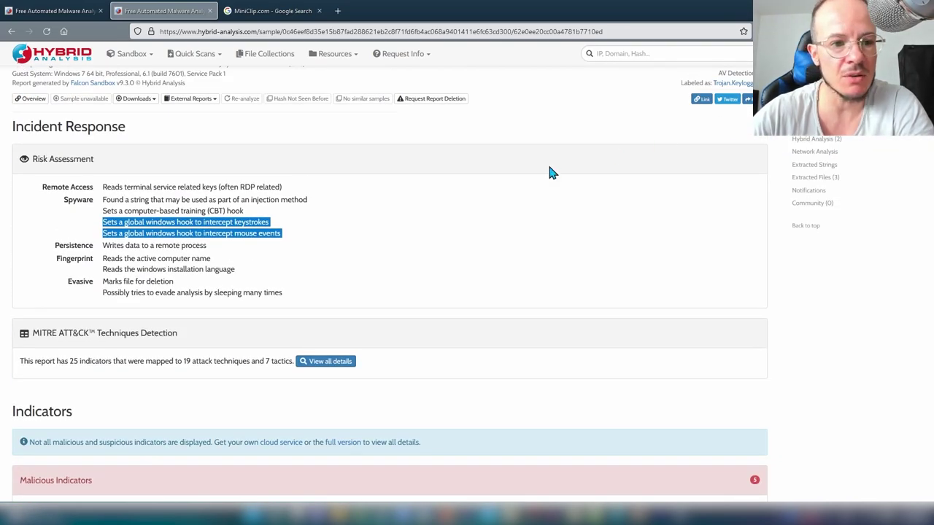
{"action": "left_click", "coordinate": [157, 245]}
{"action": "left_click_drag", "start_coordinate": [216, 248], "coordinate": [100, 248]}
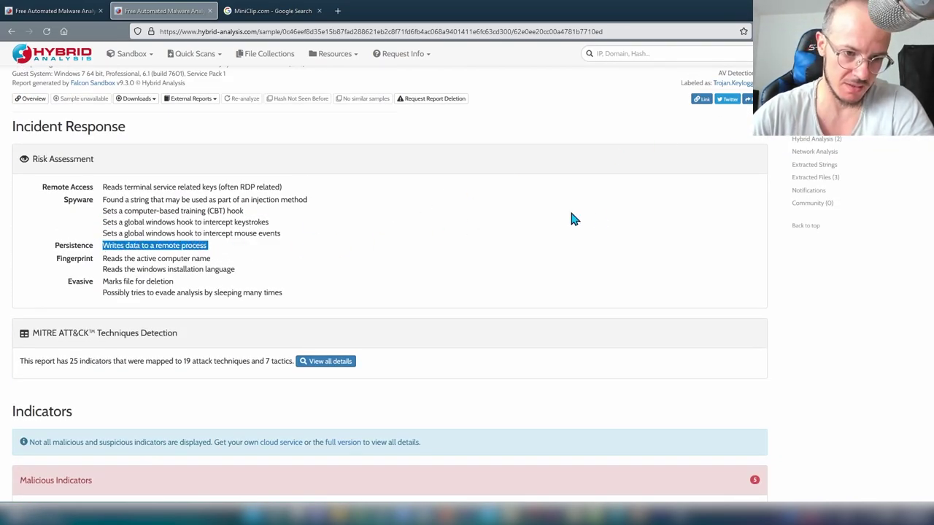
Step: Filter the API calls of the space-fighter-rebellion.exe process by "Write", highlight the NumberOfBytesToWrite value, and close the process details
{"action": "left_click_drag", "start_coordinate": [929, 184], "coordinate": [927, 375]}
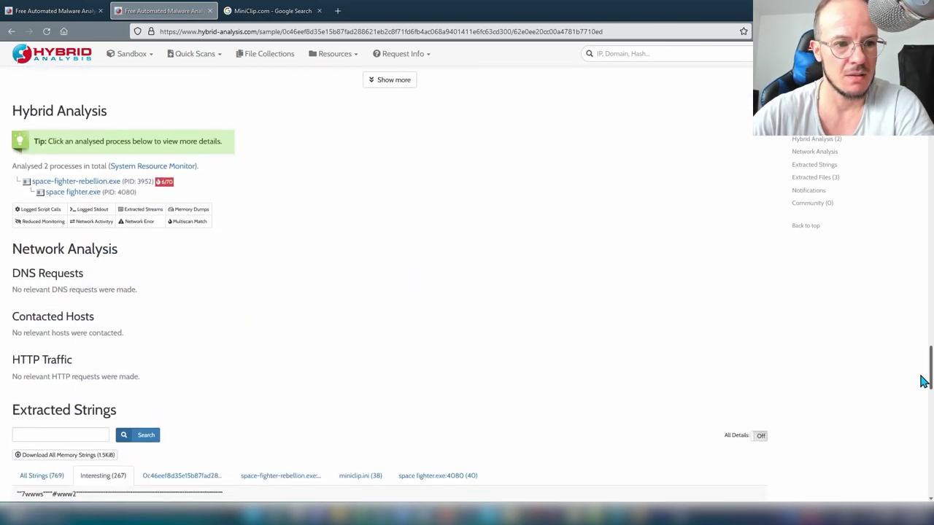
{"action": "left_click", "coordinate": [65, 186]}
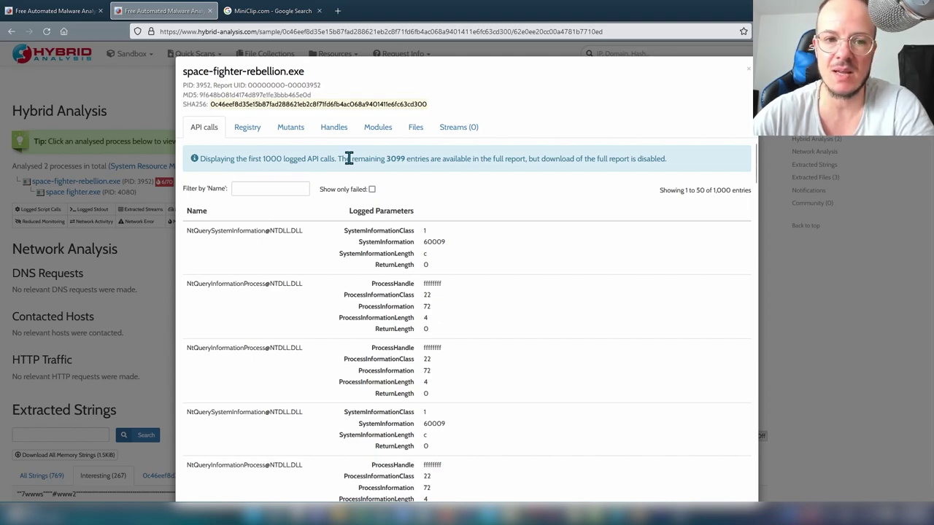
{"action": "left_click", "coordinate": [284, 189]}
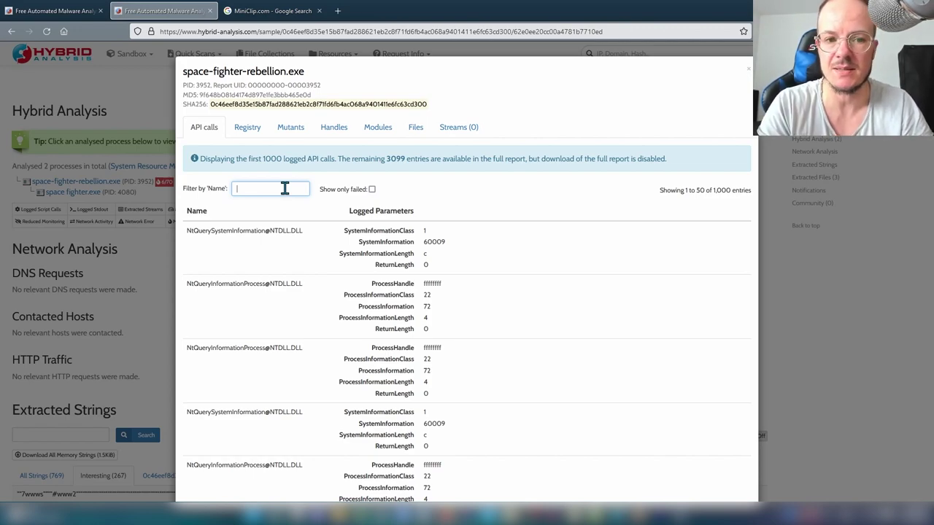
{"action": "type", "text": "Write"}
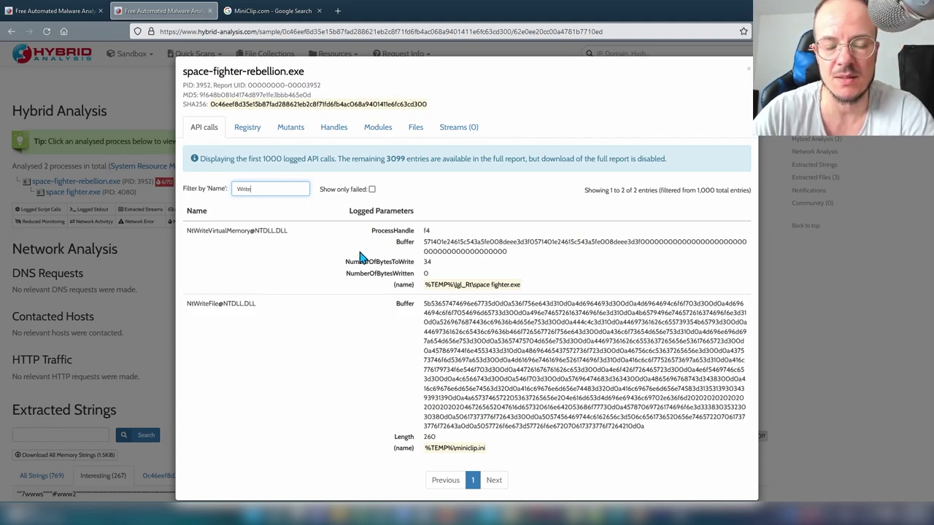
{"action": "double_click", "coordinate": [430, 262]}
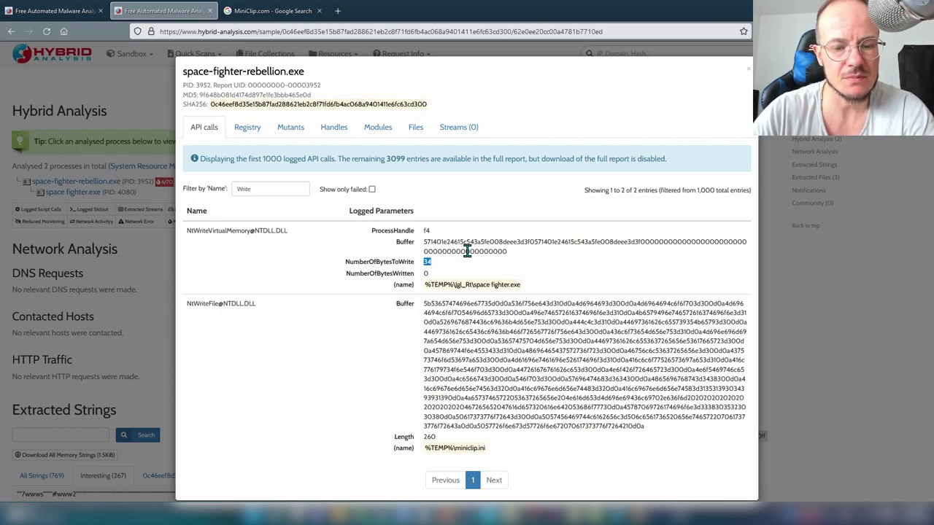
{"action": "left_click", "coordinate": [747, 73]}
Step: Look over the Network Analysis section's DNS requests, contacted hosts and HTTP traffic
{"action": "scroll", "coordinate": [170, 314], "scroll_direction": "up", "scroll_amount": 1}
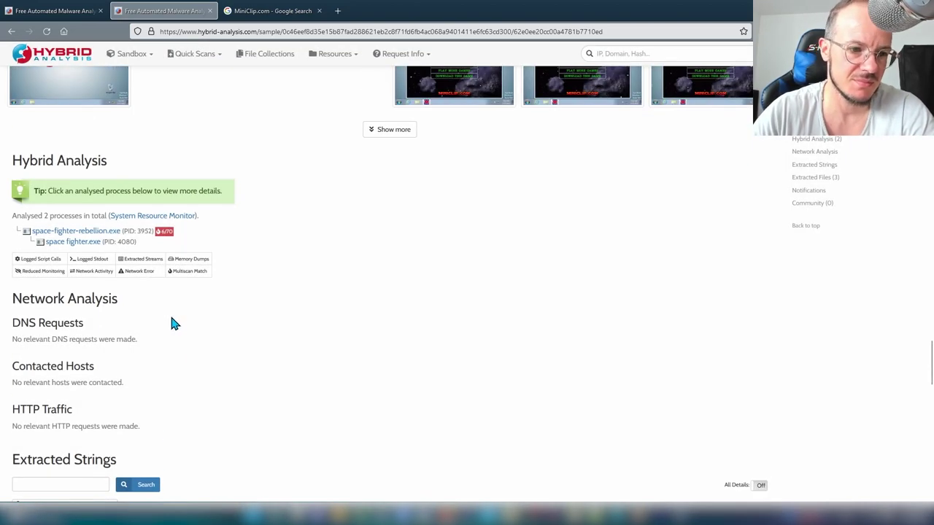
{"action": "scroll", "coordinate": [129, 343], "scroll_direction": "down", "scroll_amount": 2}
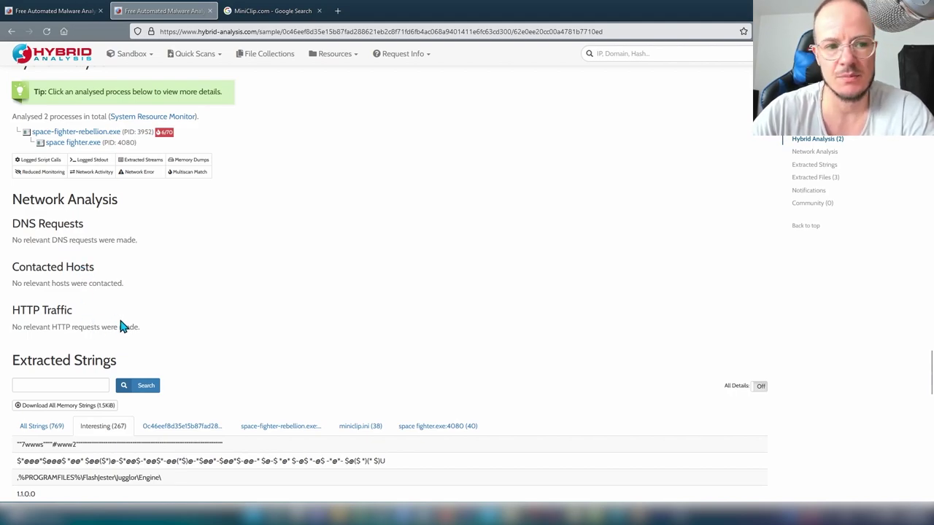
{"action": "scroll", "coordinate": [124, 327], "scroll_direction": "up", "scroll_amount": 1}
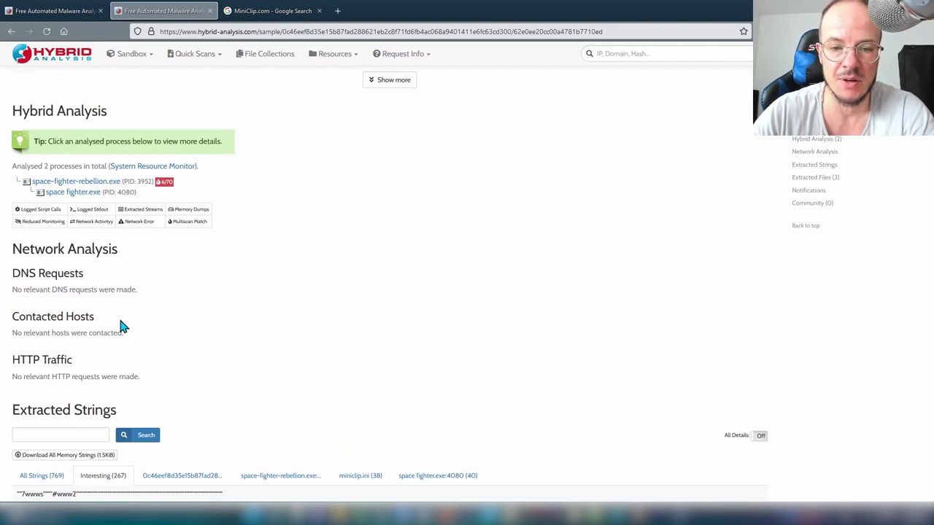
Step: Open the sample's external VirusTotal report in a new tab and highlight VBA32's Trojan.Keyloggerger detection, clearing the selection
{"action": "scroll", "coordinate": [930, 292], "scroll_direction": "up", "scroll_amount": 15}
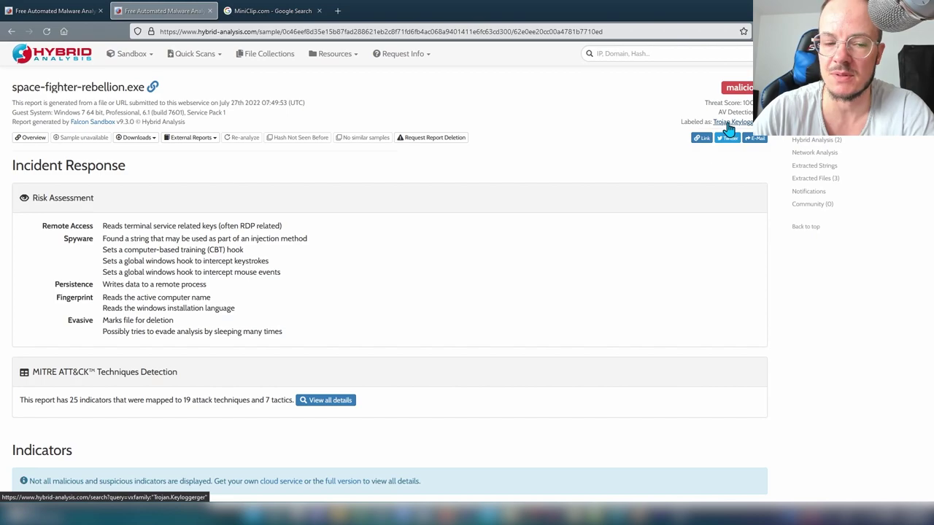
{"action": "left_click", "coordinate": [197, 138]}
{"action": "middle_click", "coordinate": [186, 152]}
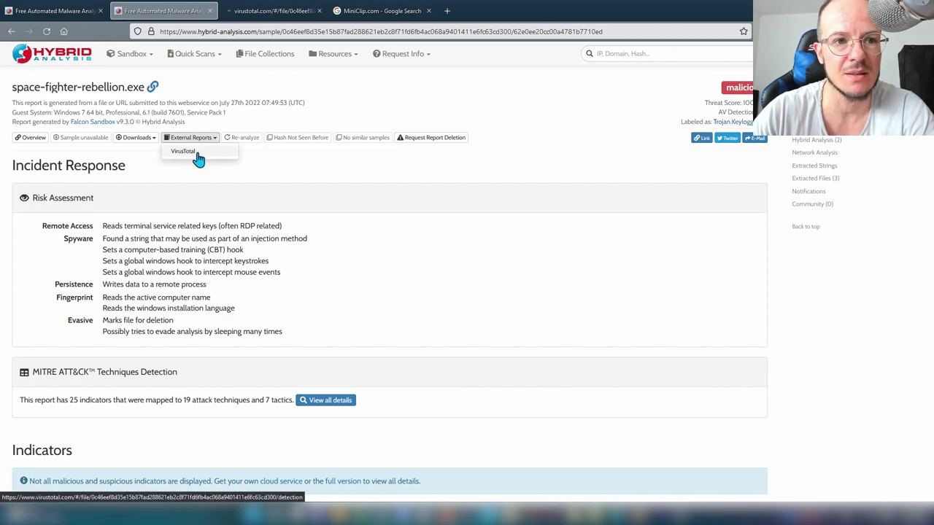
{"action": "left_click", "coordinate": [260, 16]}
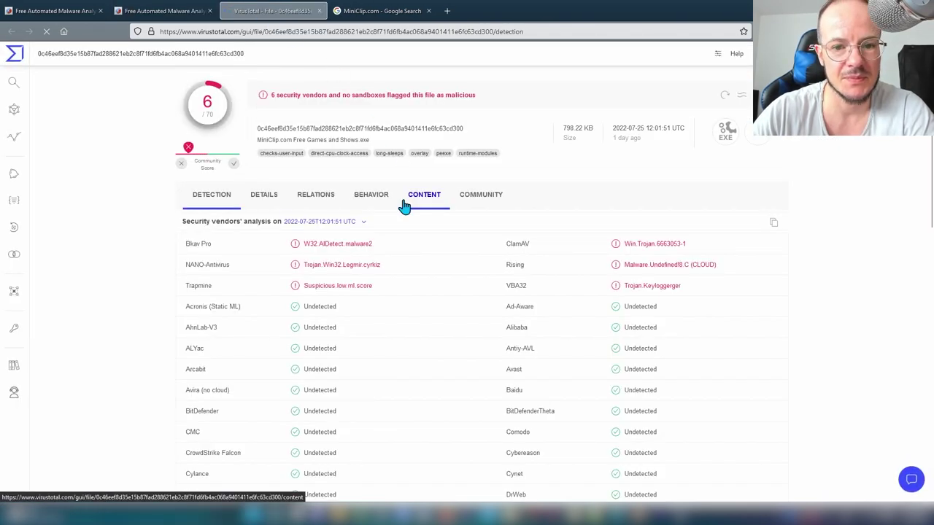
{"action": "left_click_drag", "start_coordinate": [697, 292], "coordinate": [622, 289]}
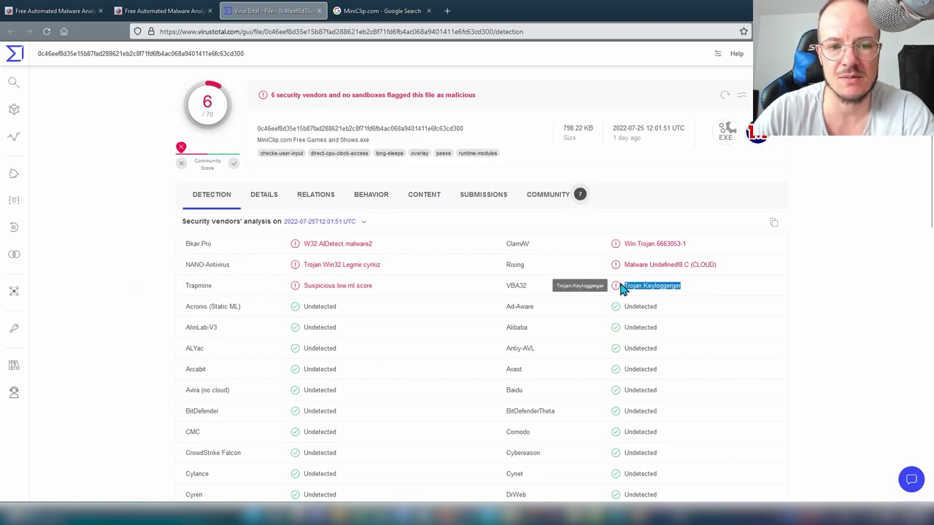
{"action": "left_click", "coordinate": [64, 333]}
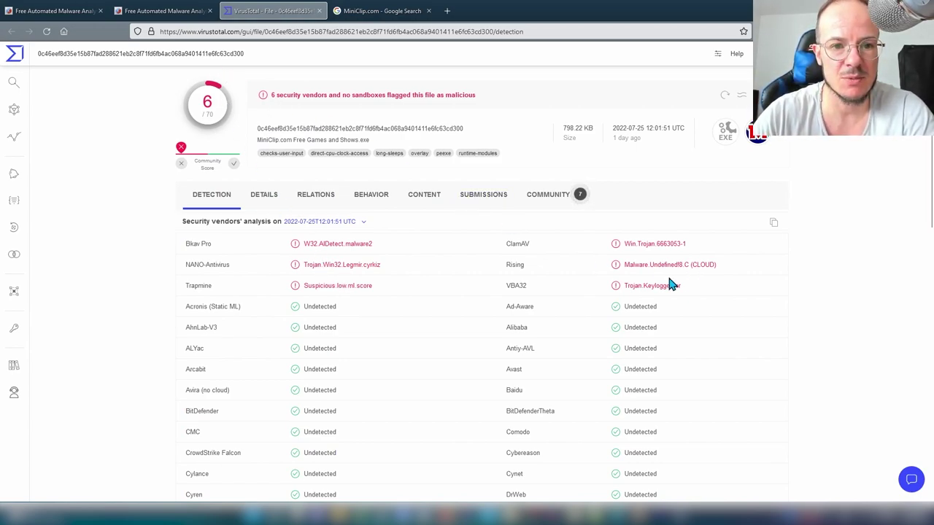
Step: Switch back to the Hybrid Analysis report and highlight the Spyware entries about intercepting keystrokes and mouse events
{"action": "left_click", "coordinate": [186, 15]}
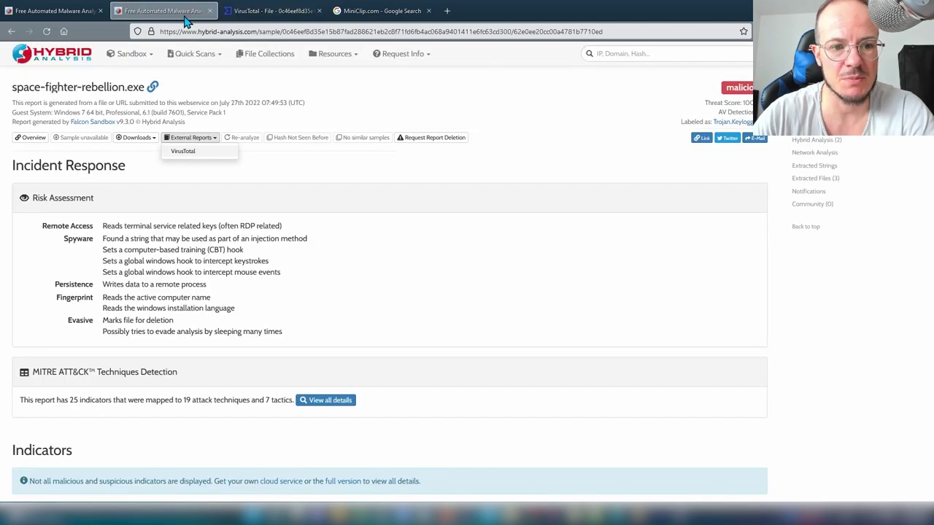
{"action": "left_click", "coordinate": [372, 202]}
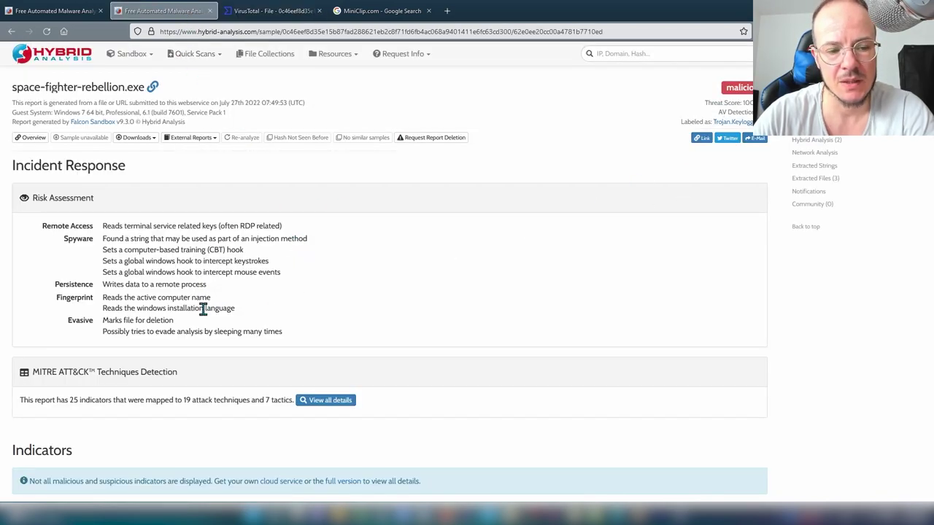
{"action": "left_click_drag", "start_coordinate": [102, 260], "coordinate": [297, 277]}
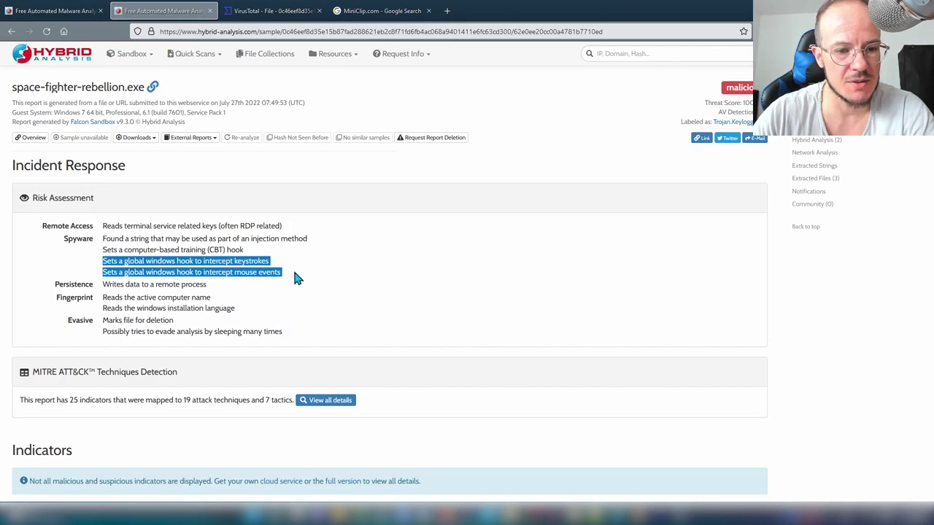
Step: Look through the report down to Network Analysis, highlight its DNS, contacted hosts and HTTP traffic entries, and clear the selection
{"action": "scroll", "coordinate": [263, 314], "scroll_direction": "down", "scroll_amount": 10}
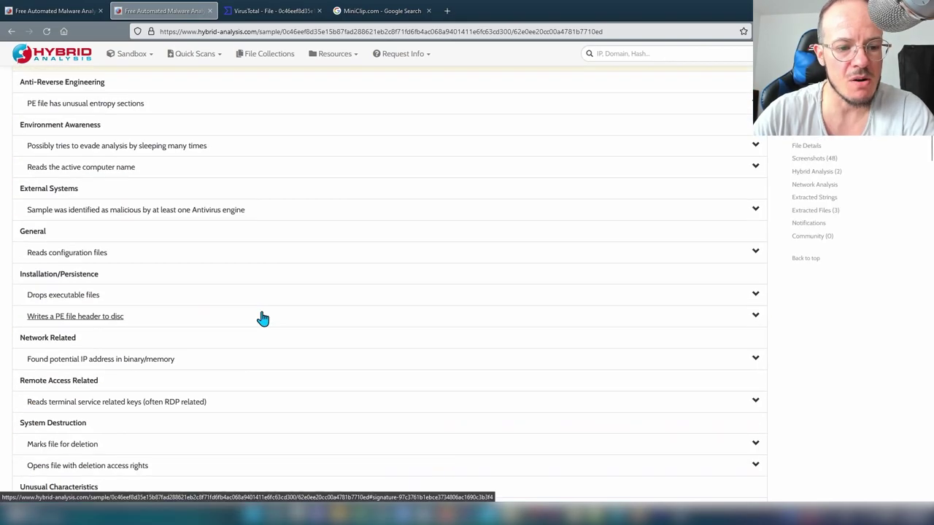
{"action": "scroll", "coordinate": [263, 318], "scroll_direction": "down", "scroll_amount": 15}
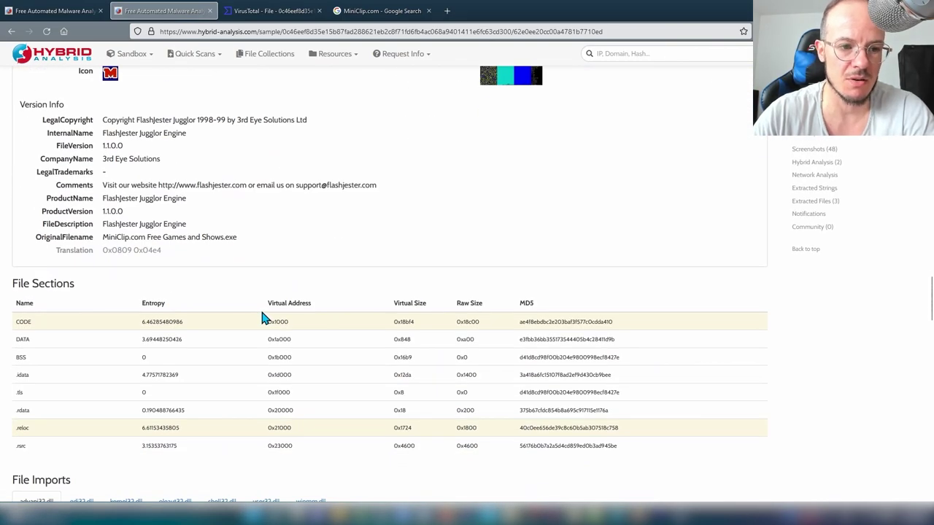
{"action": "scroll", "coordinate": [219, 303], "scroll_direction": "up", "scroll_amount": 2}
{"action": "scroll", "coordinate": [292, 299], "scroll_direction": "down", "scroll_amount": 8}
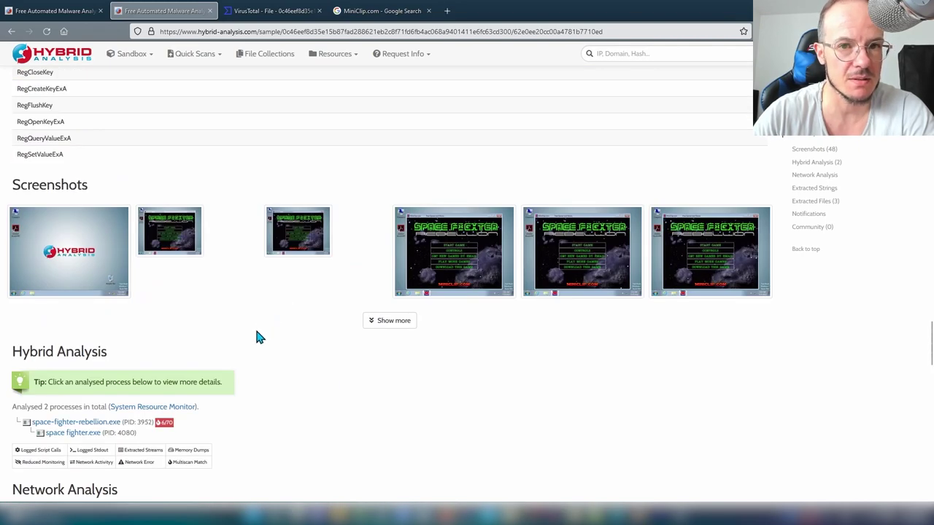
{"action": "scroll", "coordinate": [257, 337], "scroll_direction": "down", "scroll_amount": 6}
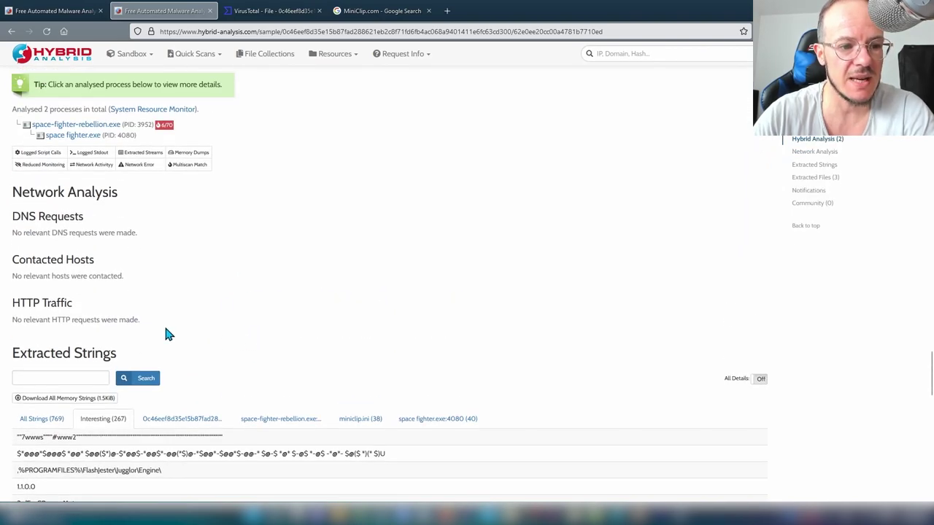
{"action": "left_click_drag", "start_coordinate": [167, 333], "coordinate": [16, 209]}
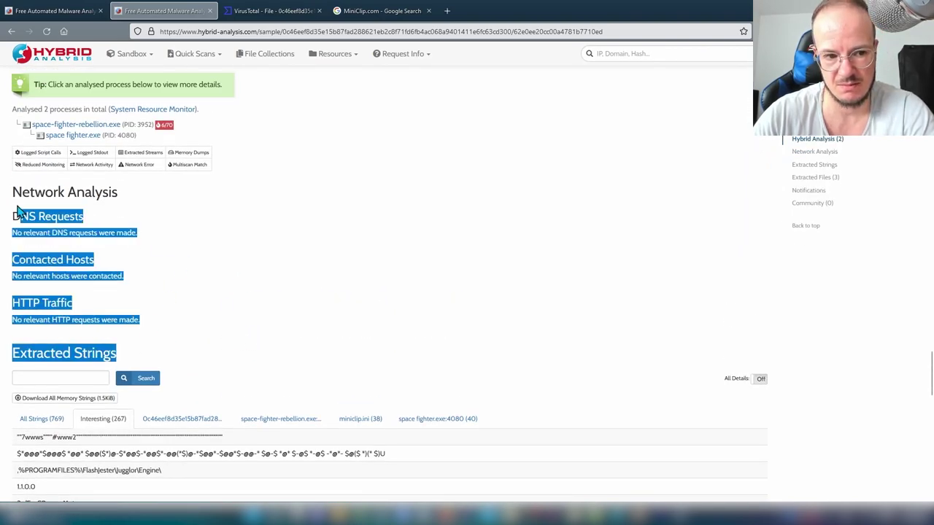
{"action": "left_click", "coordinate": [149, 282]}
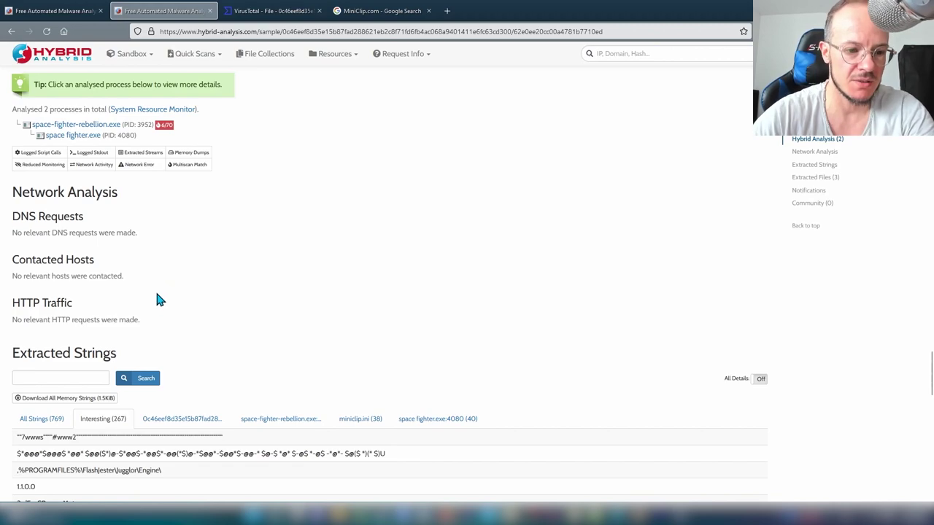
Step: Browse the full list of extracted strings past the [Settings] entries, and return to the interesting strings
{"action": "scroll", "coordinate": [159, 246], "scroll_direction": "down", "scroll_amount": 3}
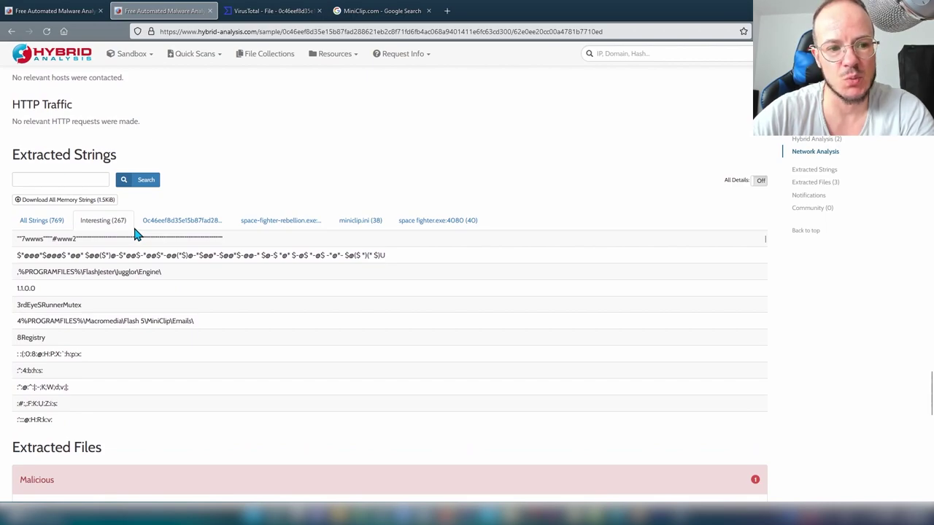
{"action": "left_click", "coordinate": [55, 231]}
{"action": "scroll", "coordinate": [154, 329], "scroll_direction": "down", "scroll_amount": 5}
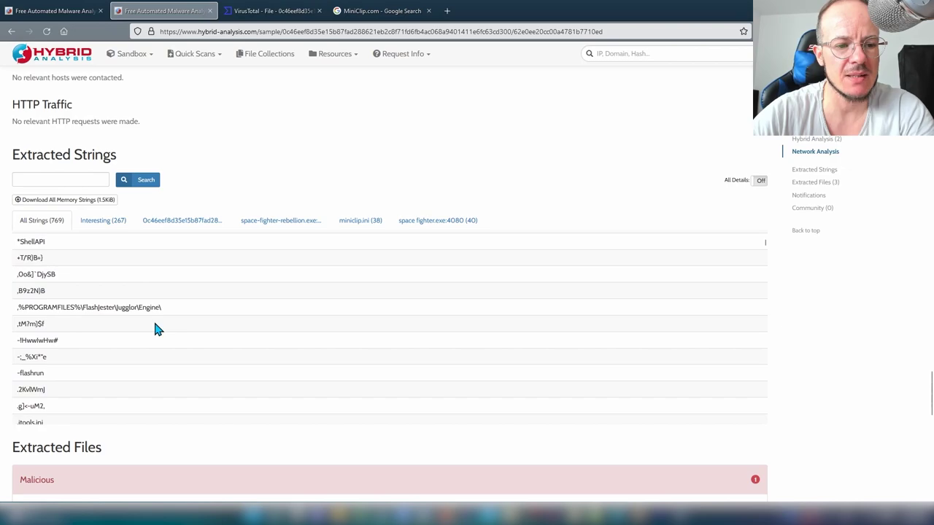
{"action": "scroll", "coordinate": [154, 330], "scroll_direction": "down", "scroll_amount": 3}
{"action": "scroll", "coordinate": [155, 329], "scroll_direction": "down", "scroll_amount": 10}
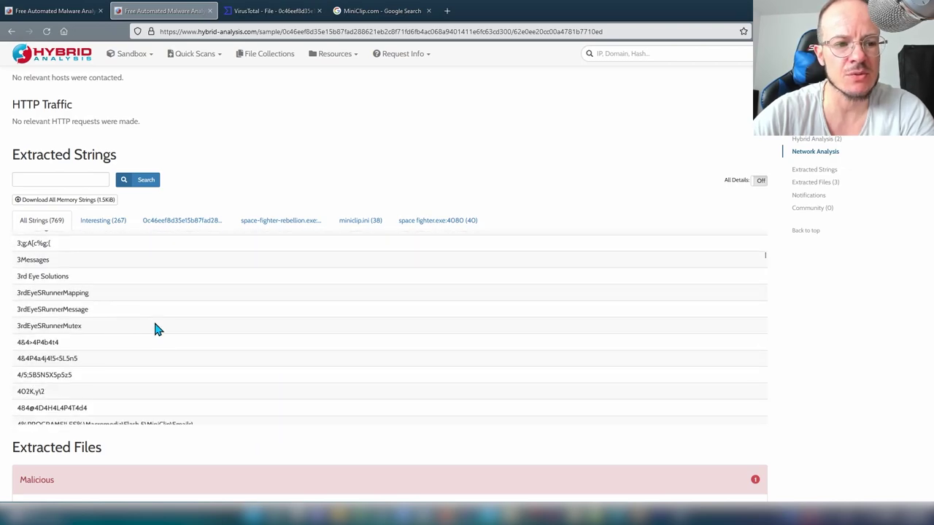
{"action": "scroll", "coordinate": [156, 327], "scroll_direction": "down", "scroll_amount": 12}
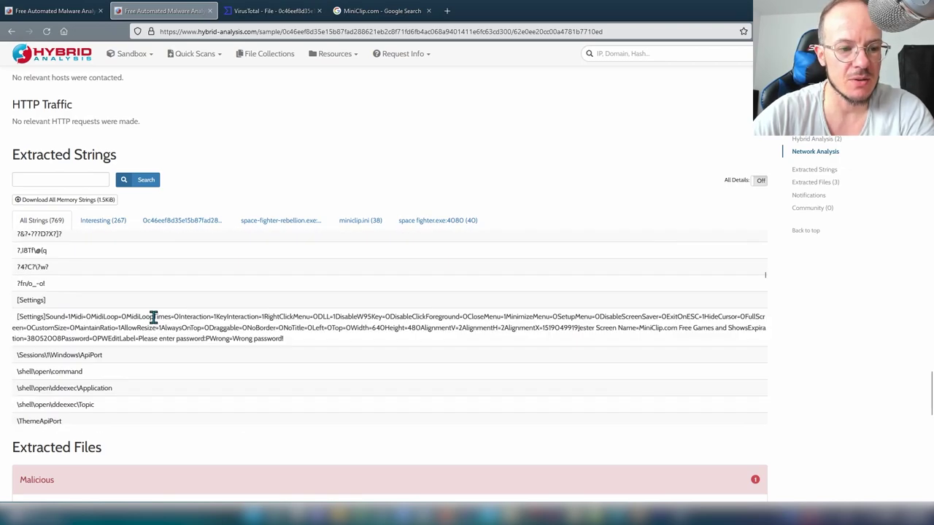
{"action": "scroll", "coordinate": [155, 324], "scroll_direction": "down", "scroll_amount": 12}
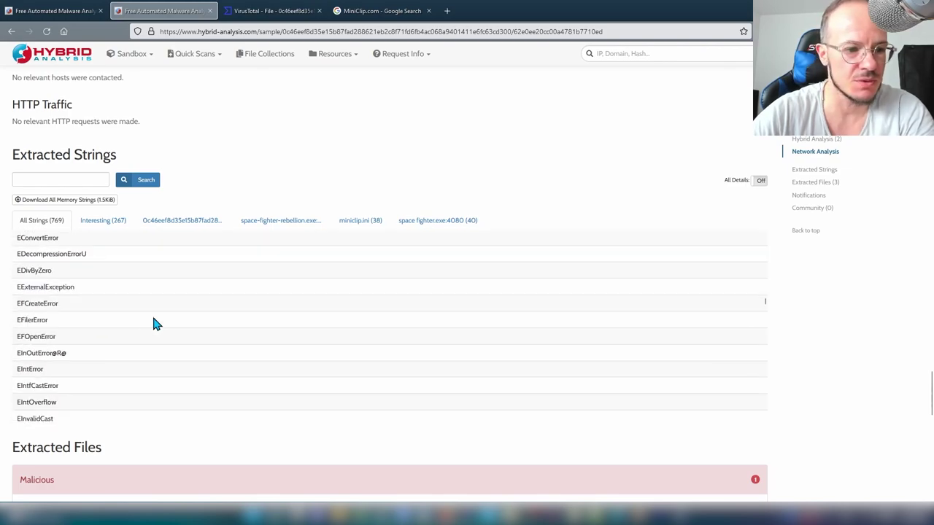
{"action": "left_click", "coordinate": [109, 220]}
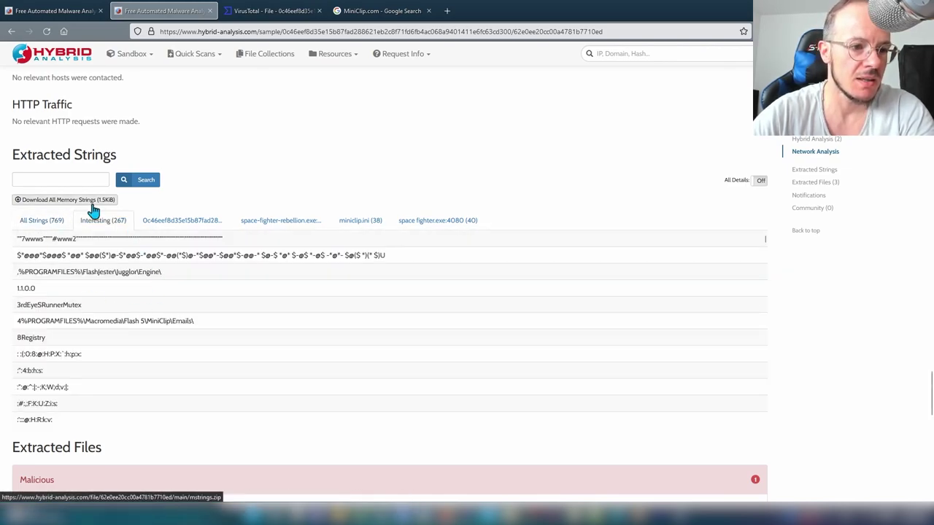
Step: Browse the interesting extracted strings past the [Settings] entry, highlight \shell\open\command, and clear the selection
{"action": "scroll", "coordinate": [152, 323], "scroll_direction": "up", "scroll_amount": 4}
{"action": "scroll", "coordinate": [153, 323], "scroll_direction": "down", "scroll_amount": 4}
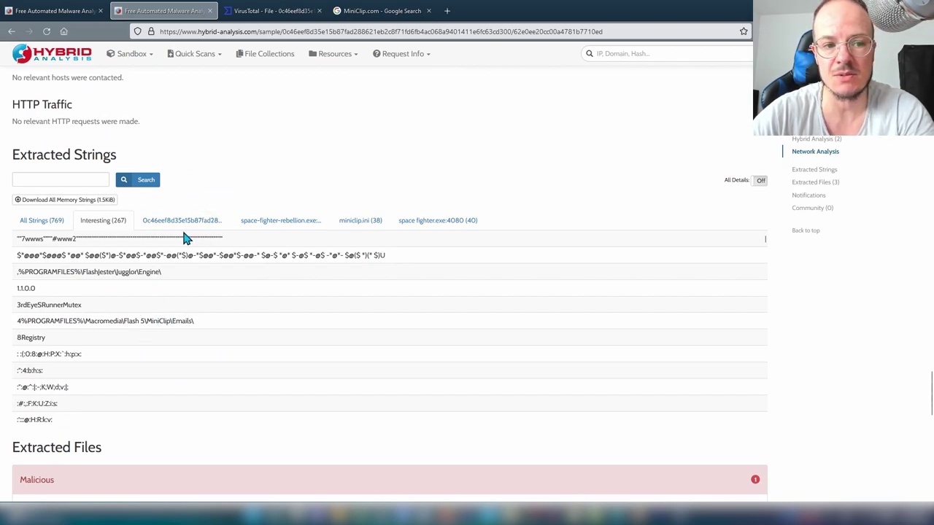
{"action": "scroll", "coordinate": [182, 320], "scroll_direction": "down", "scroll_amount": 3}
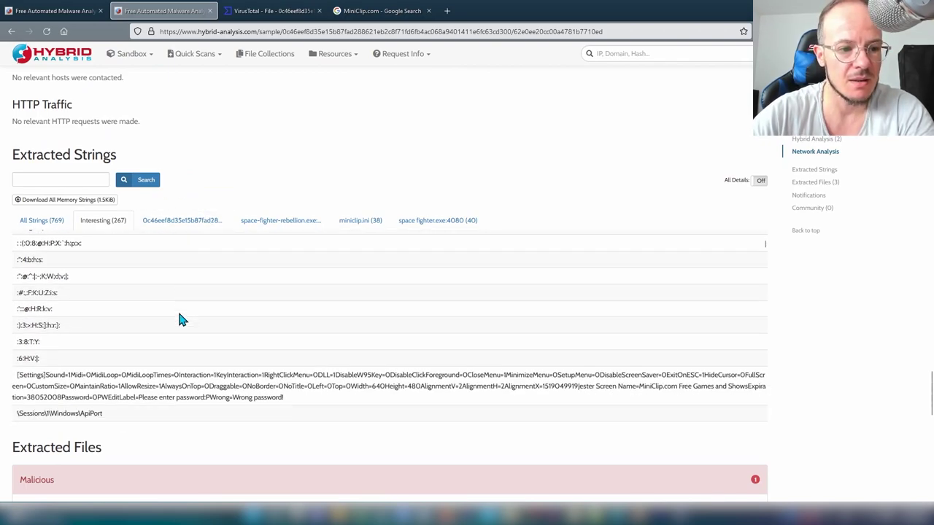
{"action": "scroll", "coordinate": [181, 320], "scroll_direction": "down", "scroll_amount": 3}
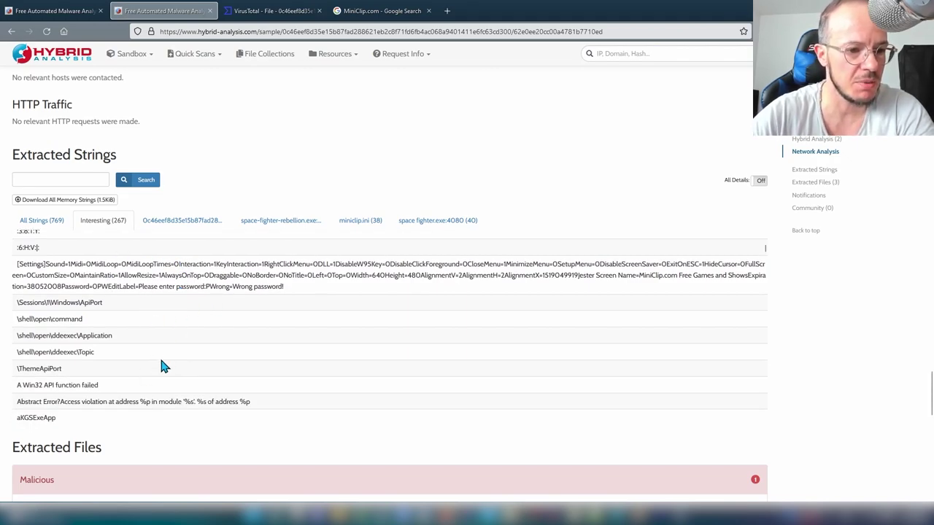
{"action": "scroll", "coordinate": [164, 363], "scroll_direction": "down", "scroll_amount": 5}
{"action": "scroll", "coordinate": [162, 362], "scroll_direction": "up", "scroll_amount": 2}
{"action": "scroll", "coordinate": [162, 362], "scroll_direction": "up", "scroll_amount": 2}
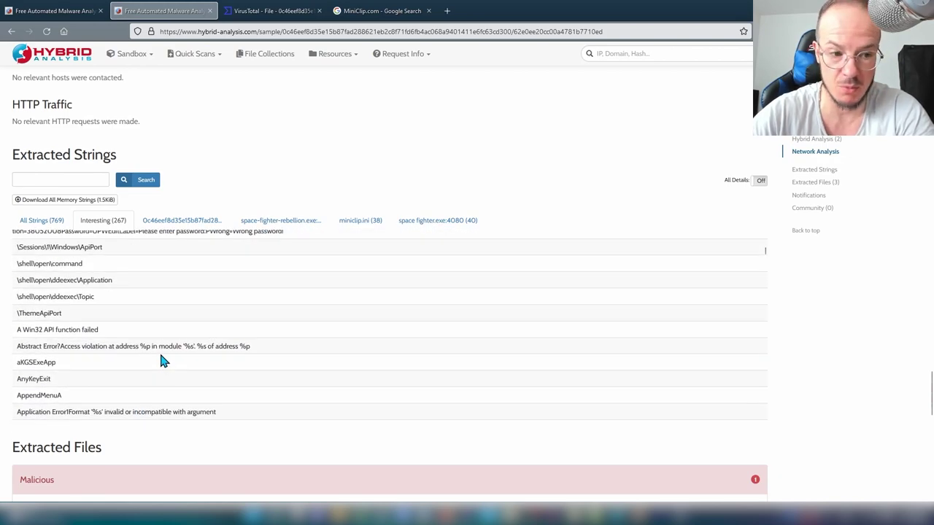
{"action": "left_click_drag", "start_coordinate": [108, 323], "coordinate": [12, 333]}
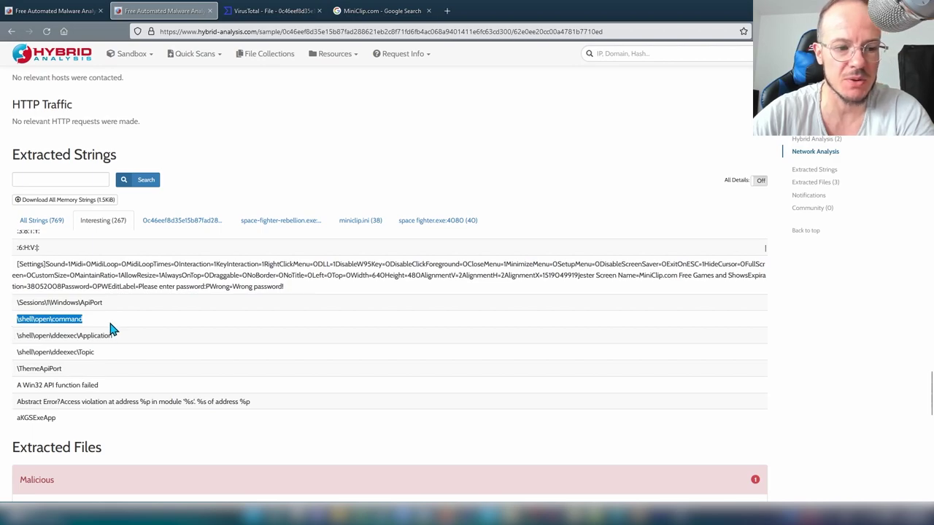
{"action": "left_click_drag", "start_coordinate": [108, 329], "coordinate": [12, 328]}
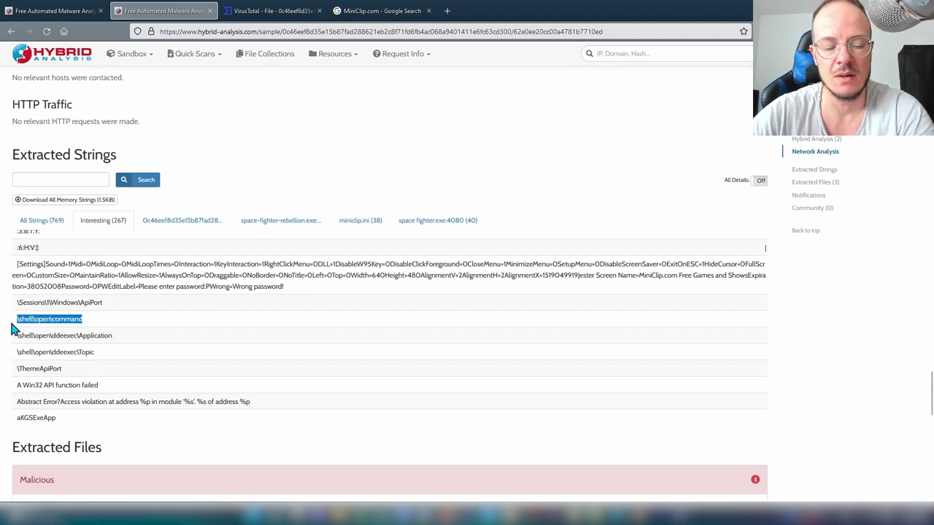
{"action": "left_click", "coordinate": [92, 325]}
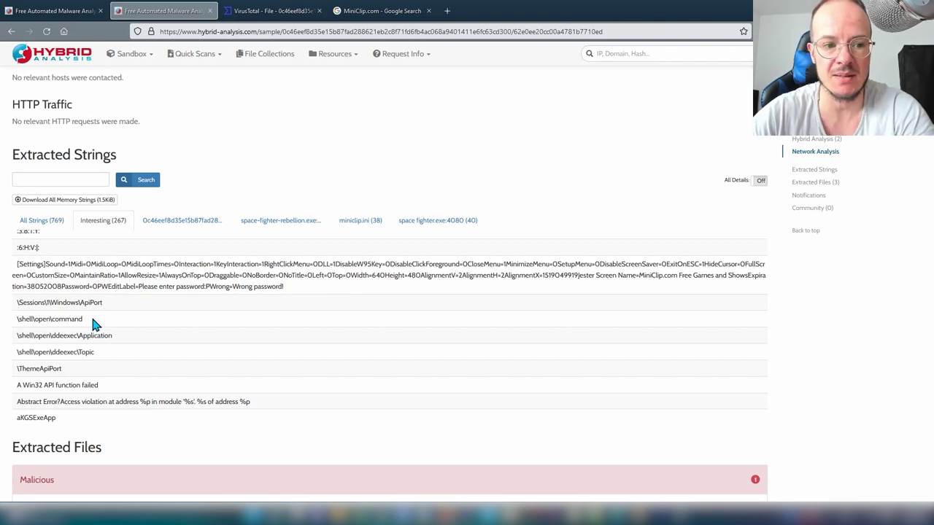
Step: Look further through the interesting strings, past the API function names and error messages, and highlight Jester Screen Name
{"action": "scroll", "coordinate": [93, 325], "scroll_direction": "down", "scroll_amount": 10}
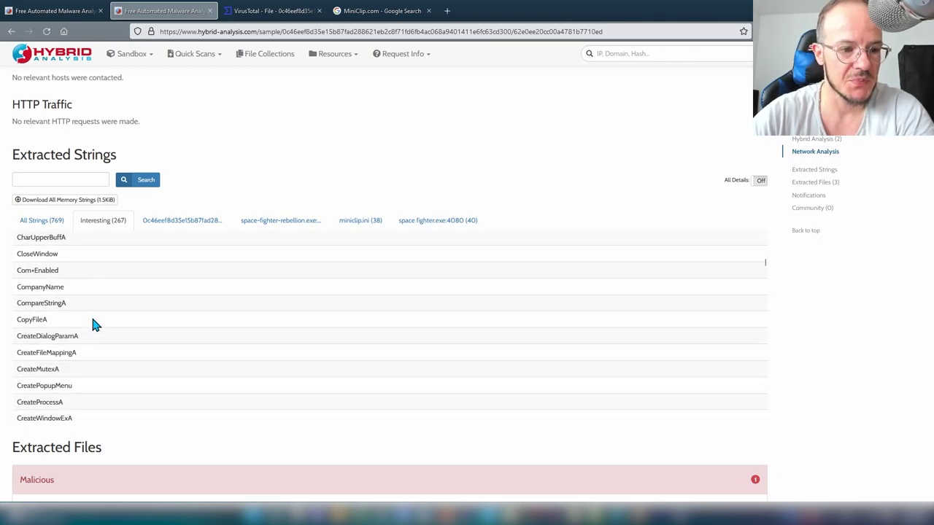
{"action": "scroll", "coordinate": [93, 325], "scroll_direction": "down", "scroll_amount": 10}
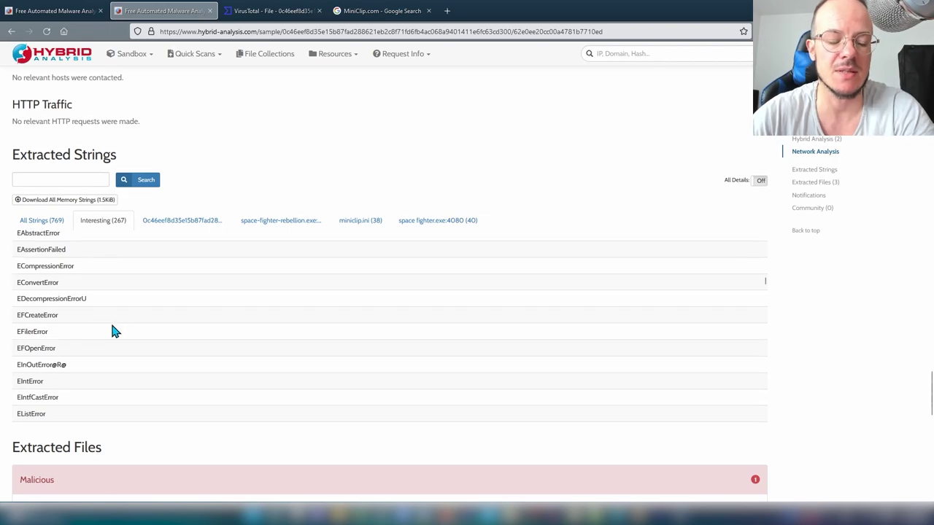
{"action": "scroll", "coordinate": [113, 334], "scroll_direction": "down", "scroll_amount": 10}
{"action": "scroll", "coordinate": [113, 328], "scroll_direction": "down", "scroll_amount": 12}
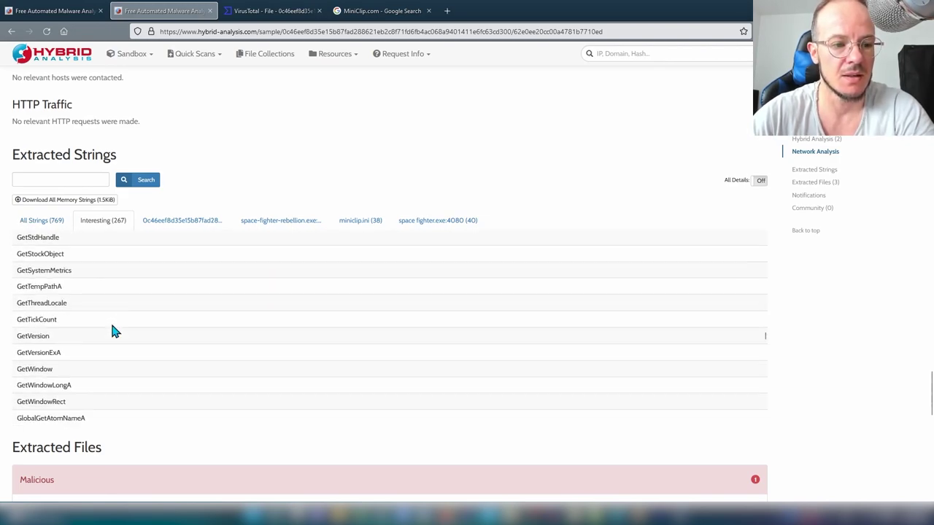
{"action": "scroll", "coordinate": [113, 332], "scroll_direction": "up", "scroll_amount": 3}
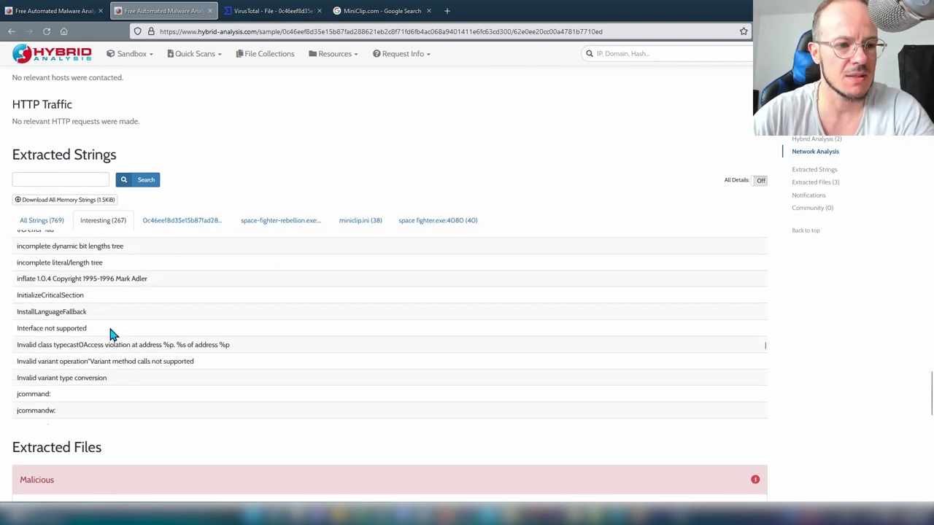
{"action": "scroll", "coordinate": [113, 332], "scroll_direction": "down", "scroll_amount": 5}
{"action": "left_click_drag", "start_coordinate": [16, 277], "coordinate": [77, 285]}
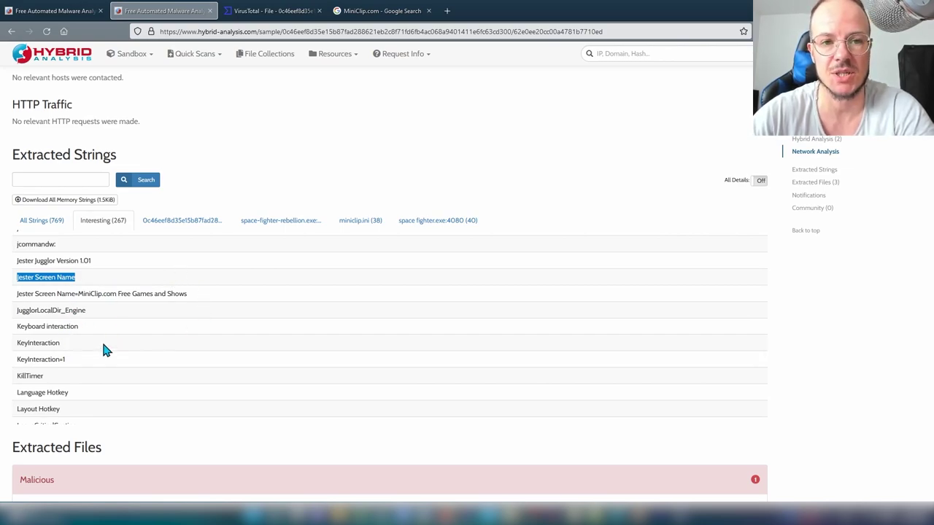
Step: Examine the remaining interesting strings to the end of the list, and return to the analysed processes under Hybrid Analysis
{"action": "scroll", "coordinate": [92, 338], "scroll_direction": "down", "scroll_amount": 2}
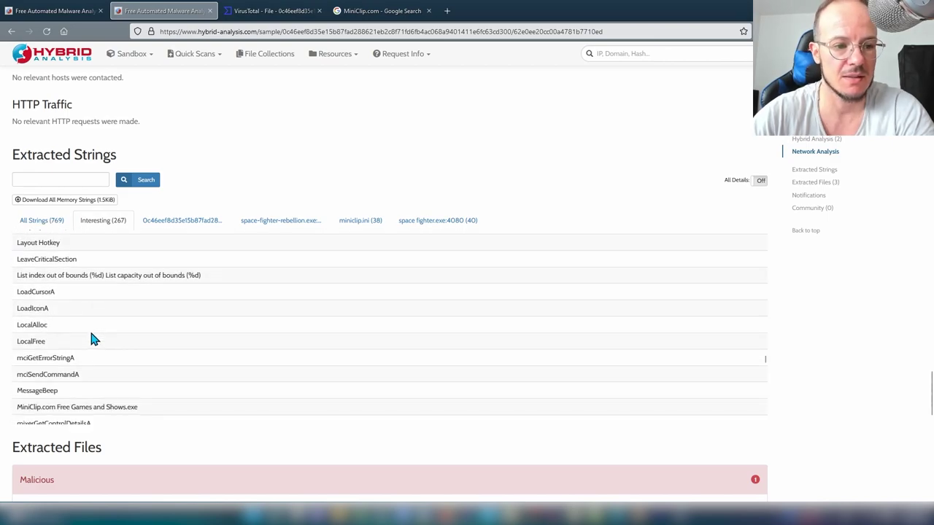
{"action": "scroll", "coordinate": [93, 338], "scroll_direction": "down", "scroll_amount": 8}
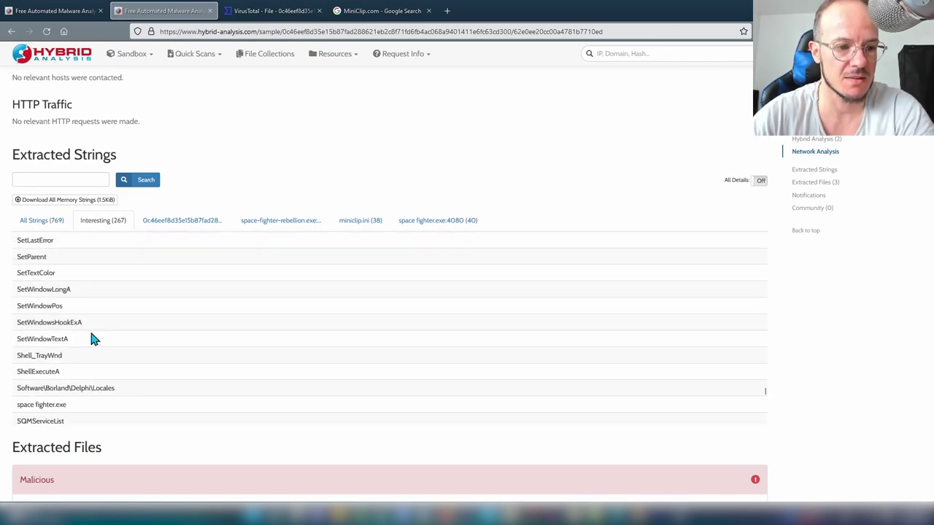
{"action": "scroll", "coordinate": [92, 339], "scroll_direction": "down", "scroll_amount": 6}
{"action": "scroll", "coordinate": [167, 378], "scroll_direction": "down", "scroll_amount": 4}
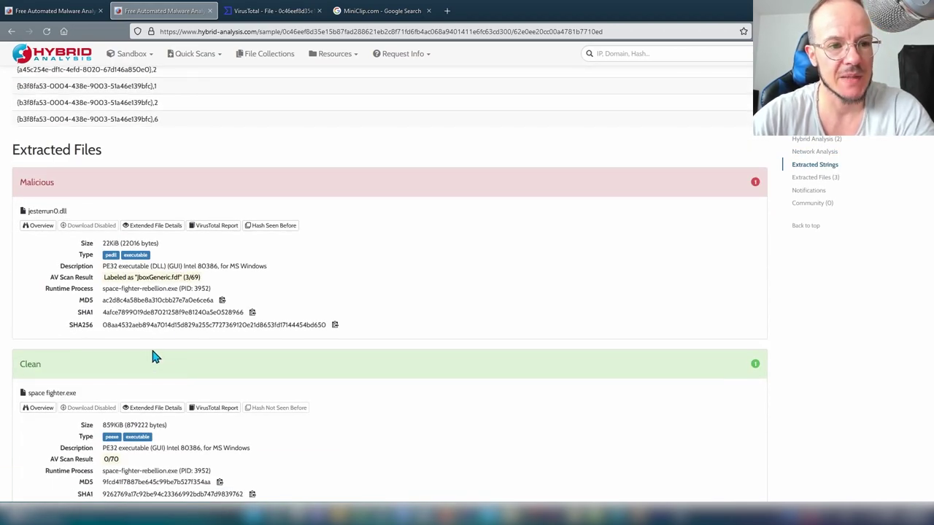
{"action": "scroll", "coordinate": [125, 350], "scroll_direction": "up", "scroll_amount": 10}
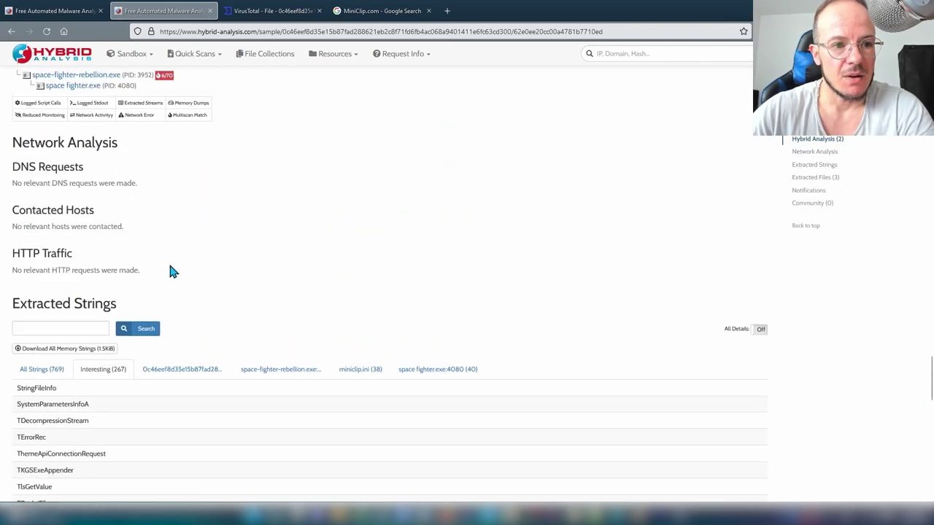
{"action": "scroll", "coordinate": [164, 292], "scroll_direction": "up", "scroll_amount": 4}
{"action": "scroll", "coordinate": [110, 373], "scroll_direction": "down", "scroll_amount": 5}
{"action": "scroll", "coordinate": [90, 387], "scroll_direction": "down", "scroll_amount": 3}
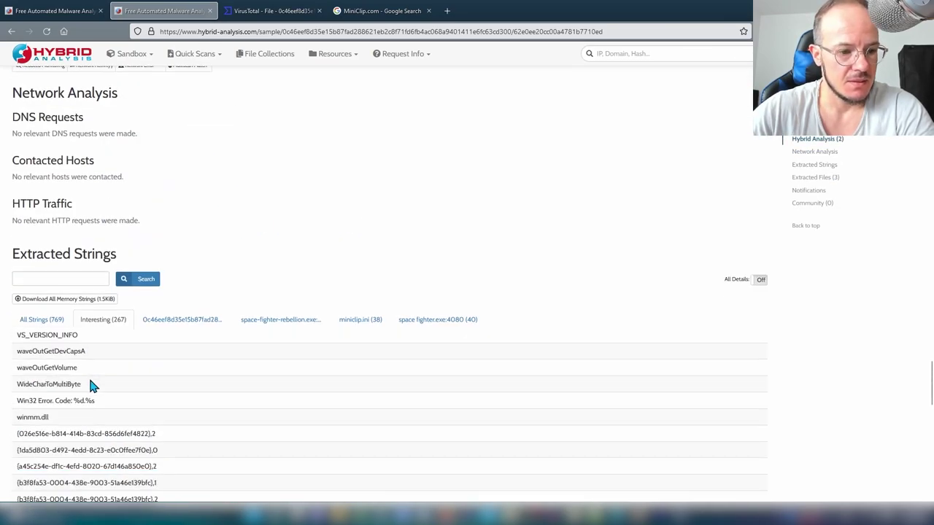
{"action": "scroll", "coordinate": [206, 408], "scroll_direction": "down", "scroll_amount": 10}
{"action": "scroll", "coordinate": [202, 411], "scroll_direction": "up", "scroll_amount": 10}
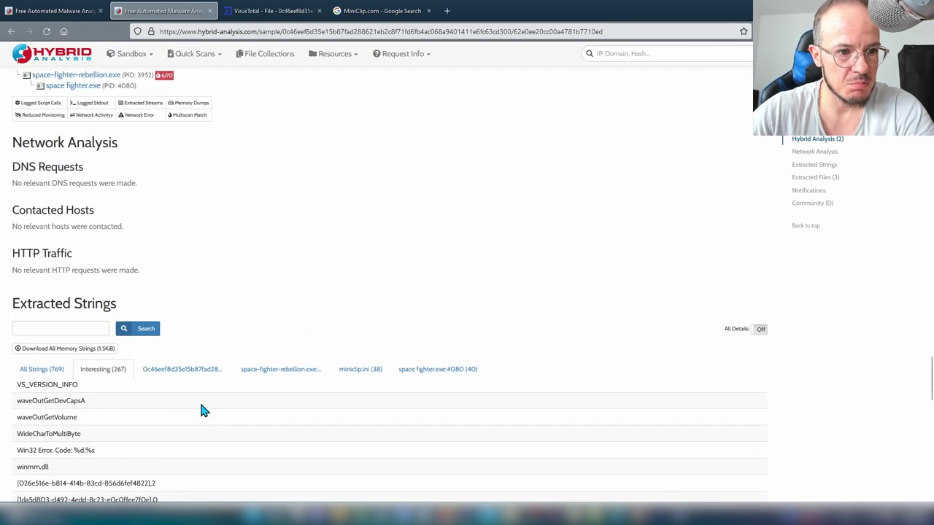
{"action": "scroll", "coordinate": [182, 405], "scroll_direction": "up", "scroll_amount": 2}
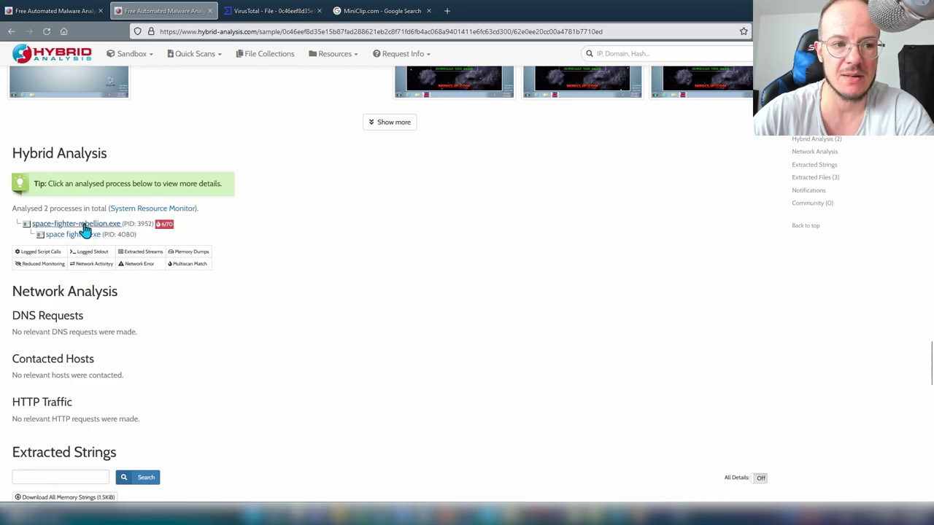
Step: In Extracted Files, highlight the clean file name space fighter.exe, and highlight the start of the main sample's hash in the page address, clearing both selections
{"action": "scroll", "coordinate": [245, 398], "scroll_direction": "down", "scroll_amount": 5}
{"action": "scroll", "coordinate": [242, 390], "scroll_direction": "down", "scroll_amount": 10}
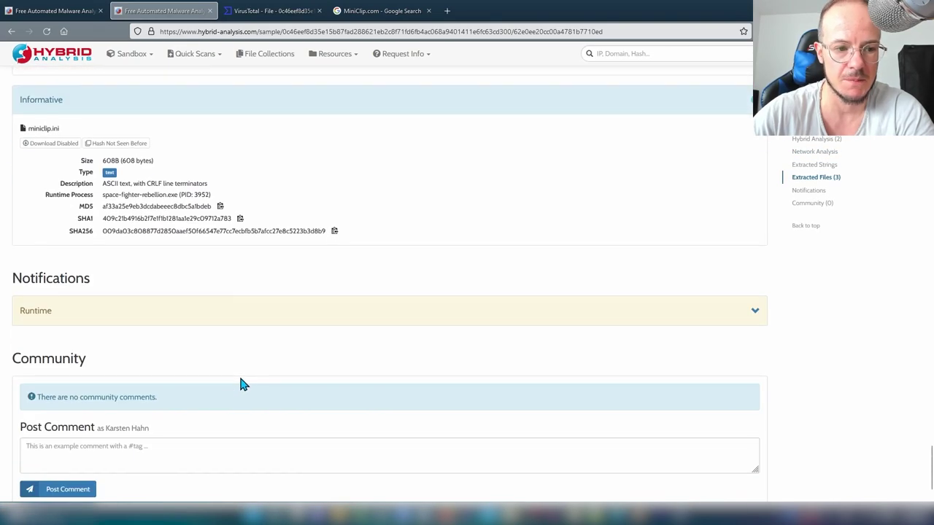
{"action": "scroll", "coordinate": [240, 386], "scroll_direction": "up", "scroll_amount": 5}
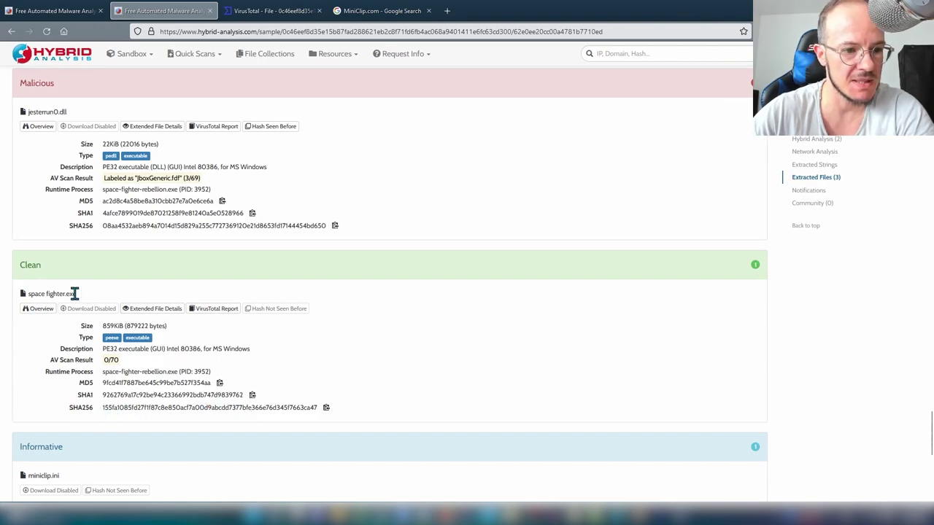
{"action": "left_click_drag", "start_coordinate": [75, 293], "coordinate": [26, 295]}
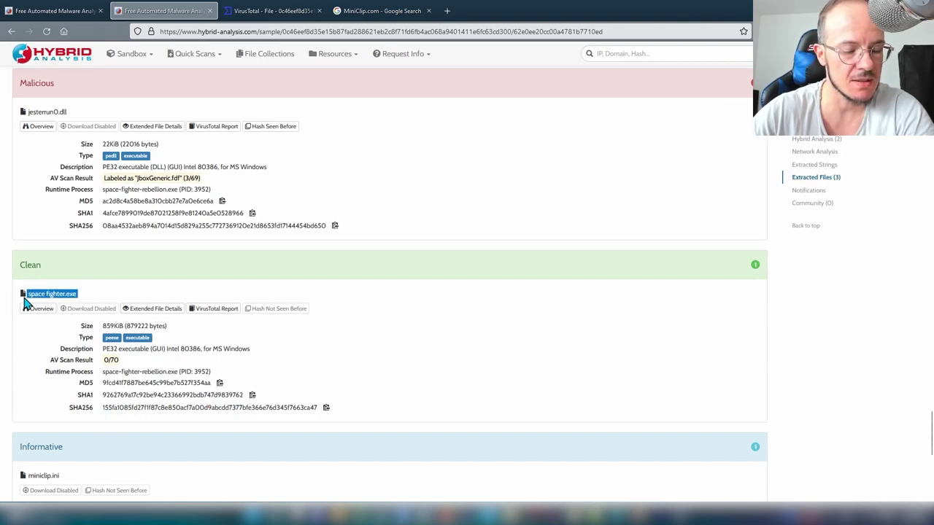
{"action": "left_click", "coordinate": [103, 413]}
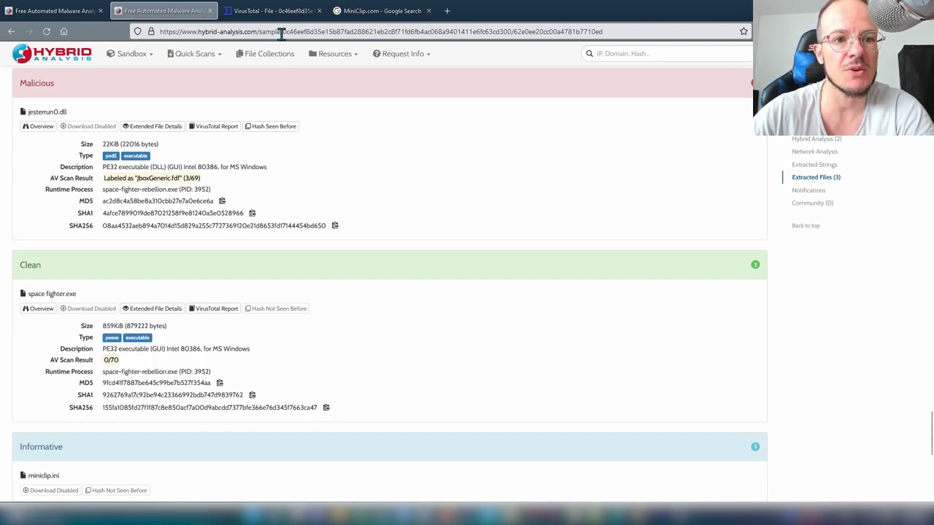
{"action": "left_click_drag", "start_coordinate": [283, 32], "coordinate": [305, 41]}
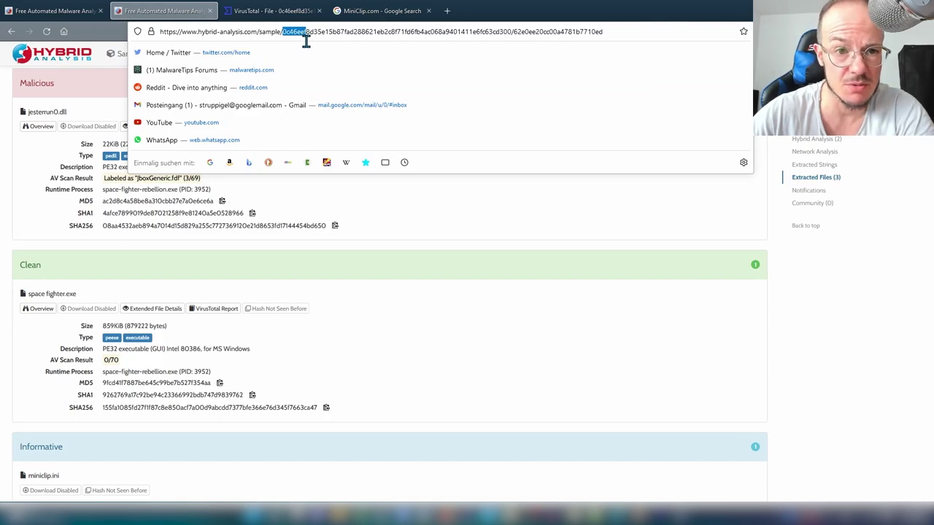
{"action": "left_click", "coordinate": [286, 407]}
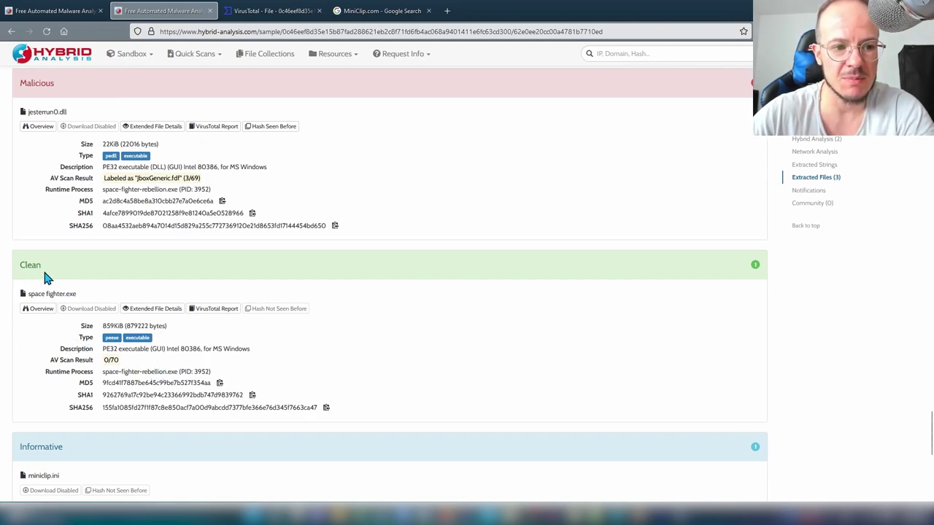
Step: Highlight the AV scan result of space fighter.exe, and open its VirusTotal report to highlight the file name SwFlsh32.exe
{"action": "double_click", "coordinate": [111, 361]}
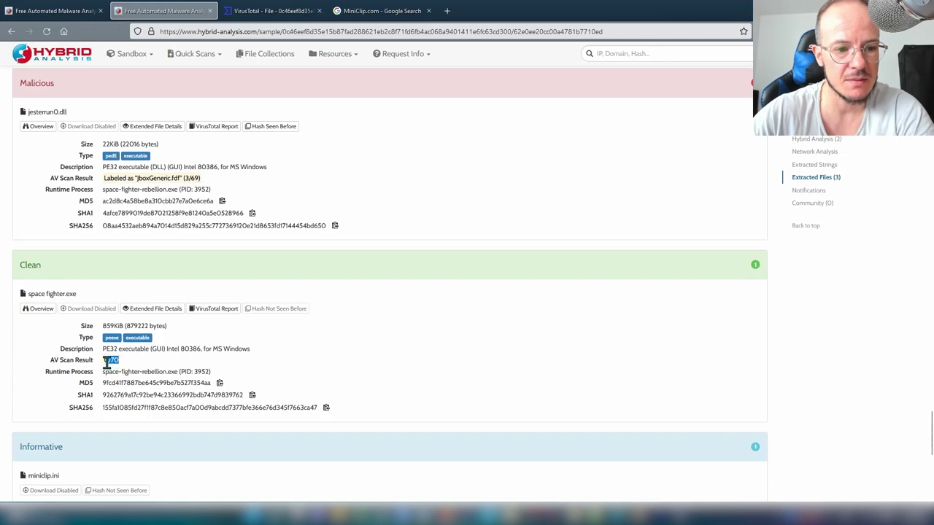
{"action": "left_click", "coordinate": [109, 380]}
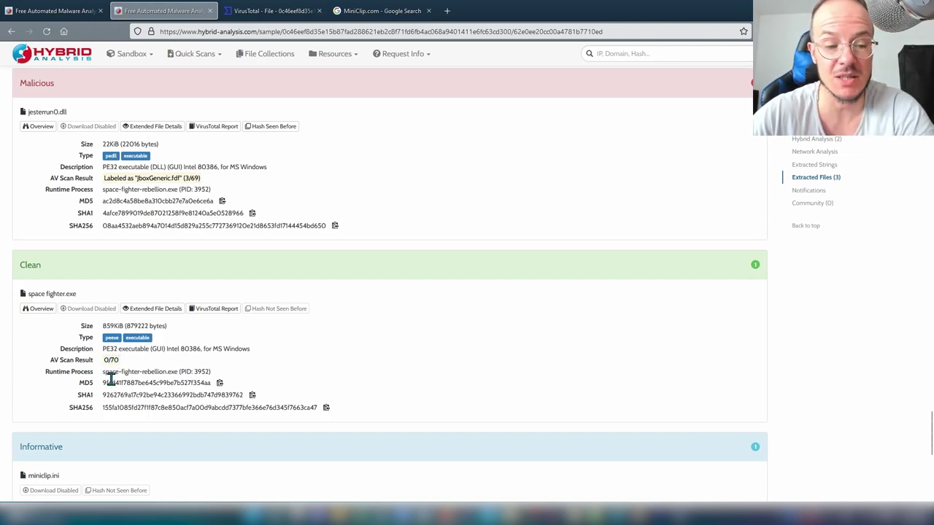
{"action": "left_click", "coordinate": [228, 308]}
{"action": "left_click", "coordinate": [247, 13]}
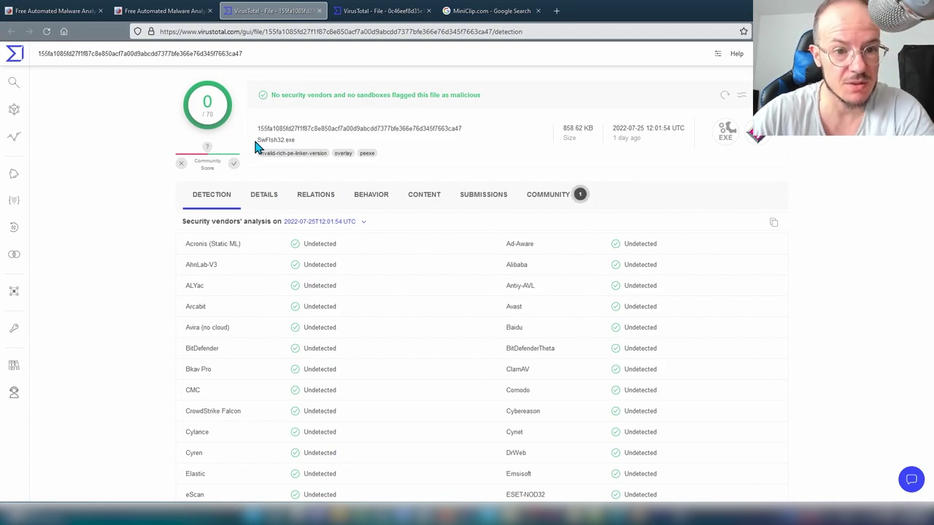
{"action": "left_click_drag", "start_coordinate": [255, 146], "coordinate": [312, 146]}
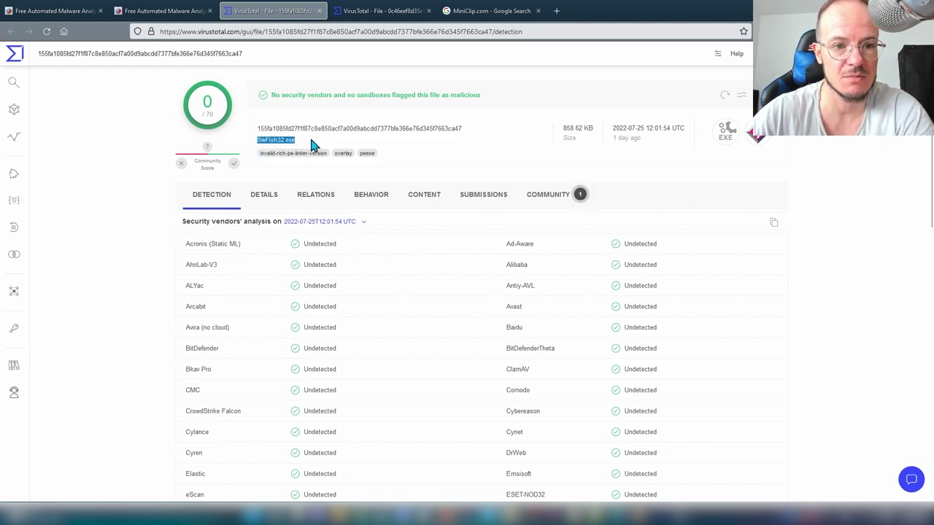
Step: View the details of the VirusTotal report, highlight the Flash Player description in the version information, and expand the full list of file names
{"action": "left_click", "coordinate": [264, 196]}
{"action": "scroll", "coordinate": [187, 332], "scroll_direction": "down", "scroll_amount": 7}
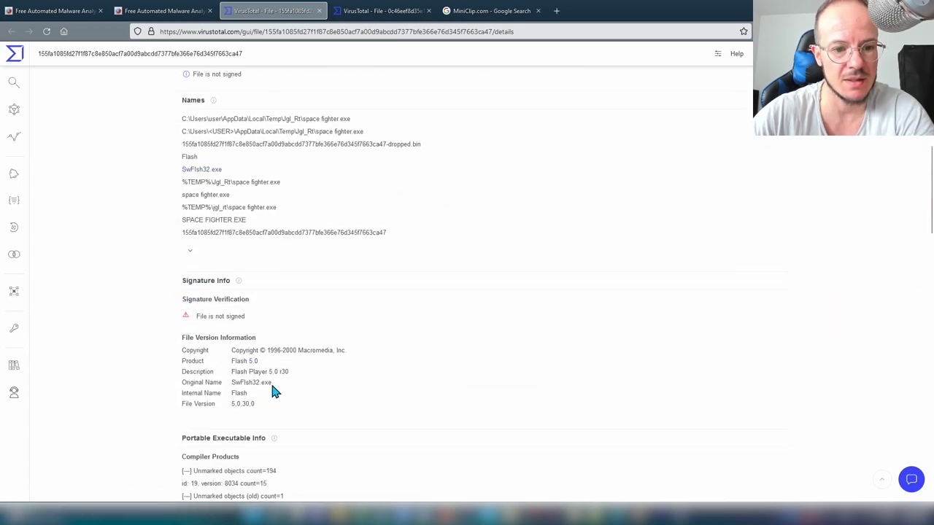
{"action": "left_click_drag", "start_coordinate": [300, 372], "coordinate": [229, 373]}
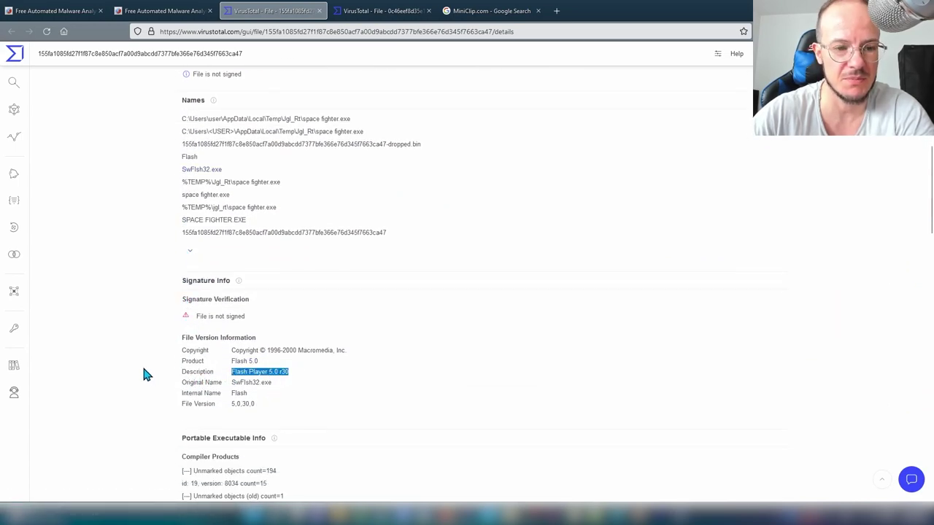
{"action": "scroll", "coordinate": [144, 379], "scroll_direction": "up", "scroll_amount": 2}
{"action": "left_click", "coordinate": [190, 402]}
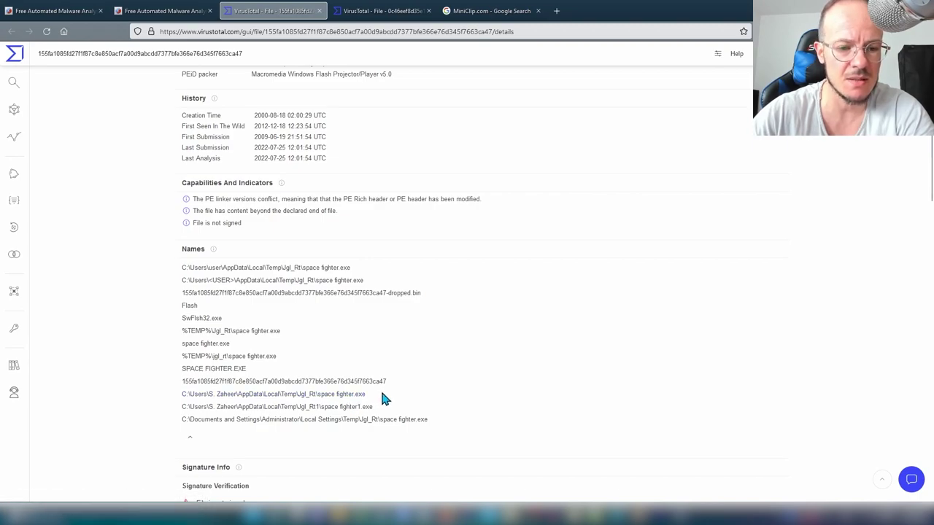
Step: Switch back to the Hybrid Analysis report and view the malicious jesterrun0.dll entry in Extracted Files
{"action": "left_click", "coordinate": [162, 14]}
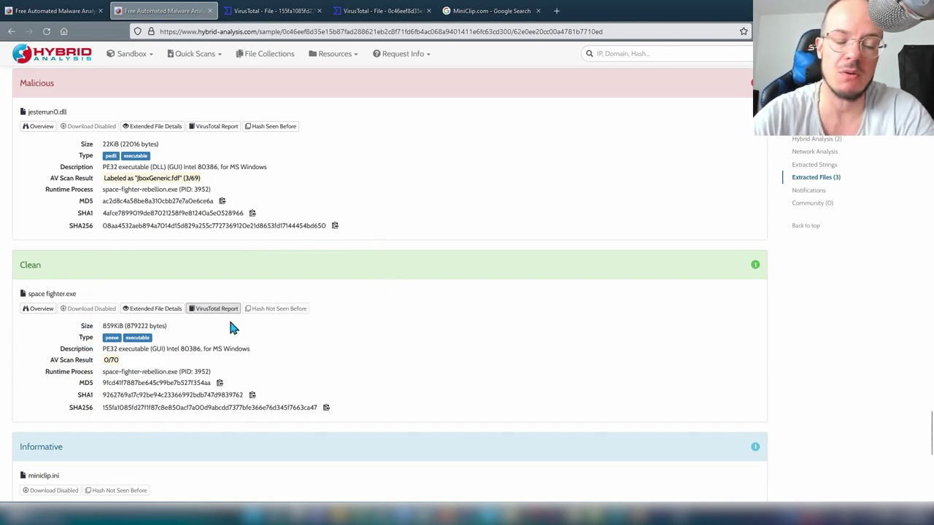
{"action": "scroll", "coordinate": [223, 343], "scroll_direction": "up", "scroll_amount": 2}
{"action": "scroll", "coordinate": [215, 349], "scroll_direction": "down", "scroll_amount": 2}
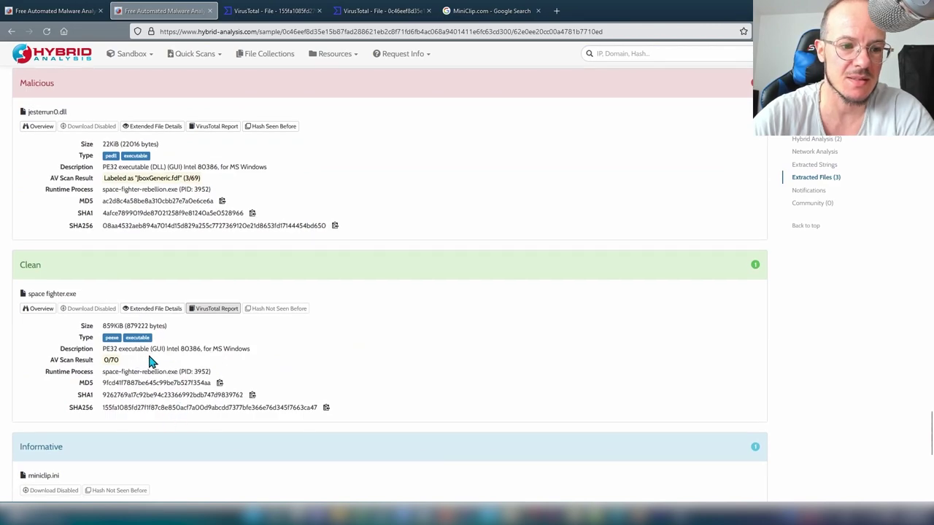
{"action": "scroll", "coordinate": [156, 394], "scroll_direction": "up", "scroll_amount": 2}
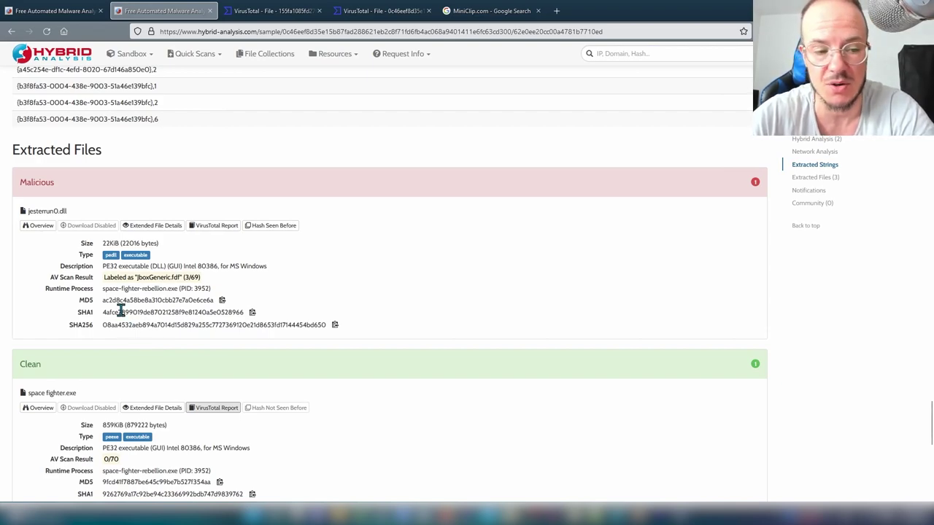
Step: Highlight the jesterrun0.dll file name and its AV detection ratio, and open the file's VirusTotal report in a new tab
{"action": "left_click_drag", "start_coordinate": [68, 211], "coordinate": [25, 212]}
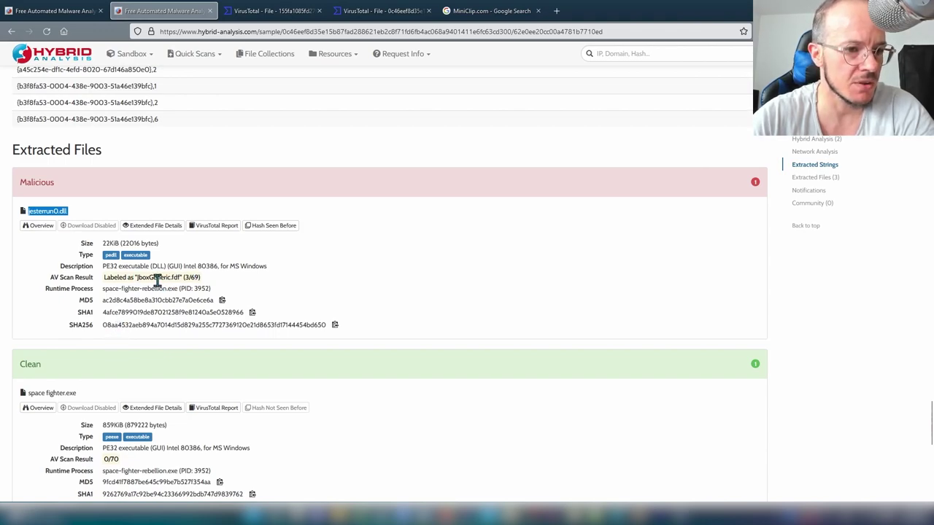
{"action": "left_click_drag", "start_coordinate": [199, 278], "coordinate": [180, 282]}
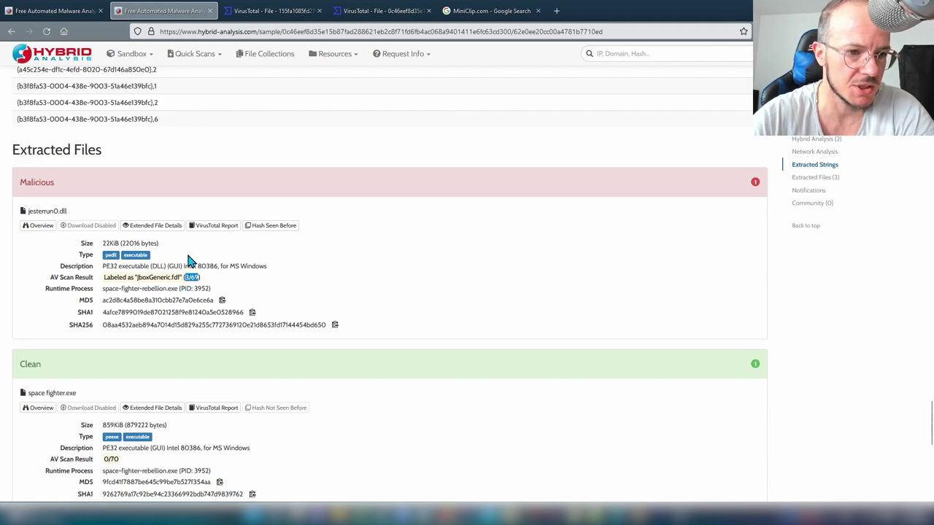
{"action": "middle_click", "coordinate": [216, 229]}
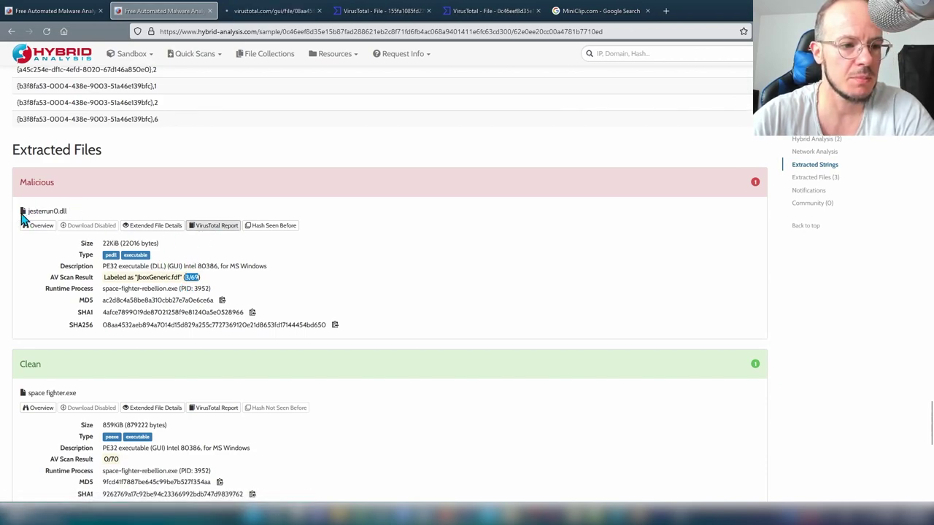
{"action": "left_click_drag", "start_coordinate": [27, 211], "coordinate": [67, 211]}
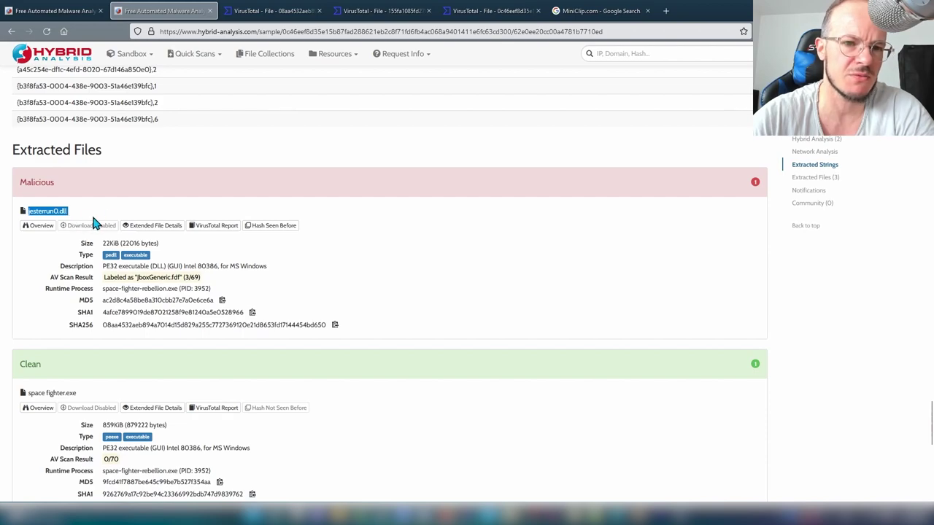
Step: Switch to the jesterrun0.dll VirusTotal report, highlight the vendors SecureAge APEX and MaxSecure, and look through the vendor detections
{"action": "left_click", "coordinate": [267, 22]}
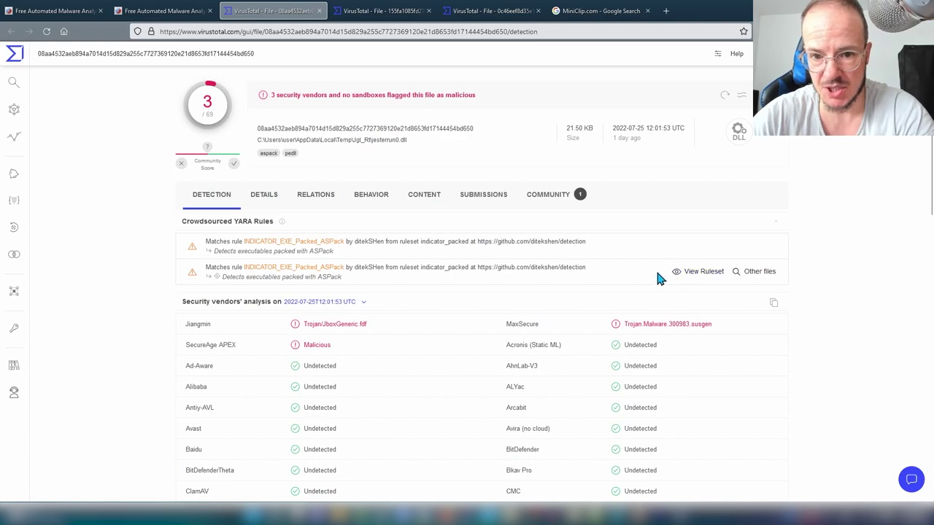
{"action": "left_click_drag", "start_coordinate": [212, 331], "coordinate": [241, 354]}
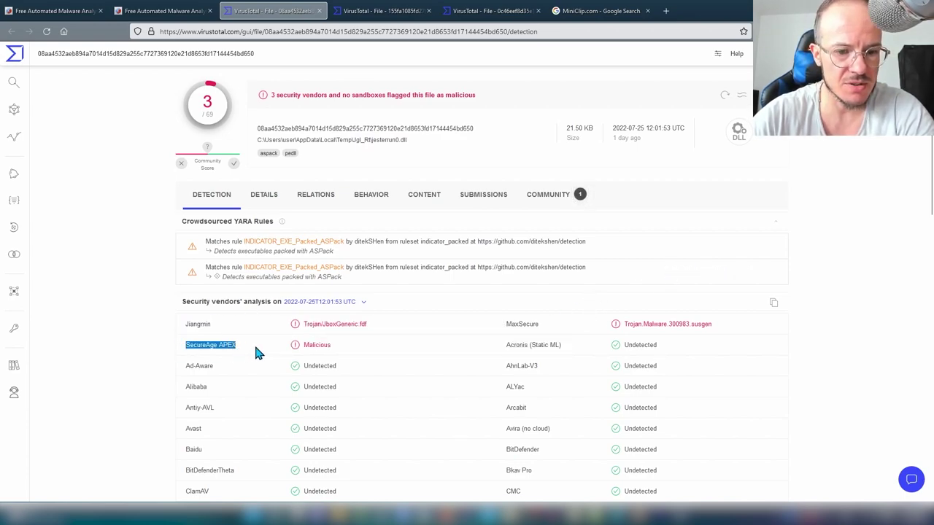
{"action": "left_click_drag", "start_coordinate": [544, 326], "coordinate": [502, 333]}
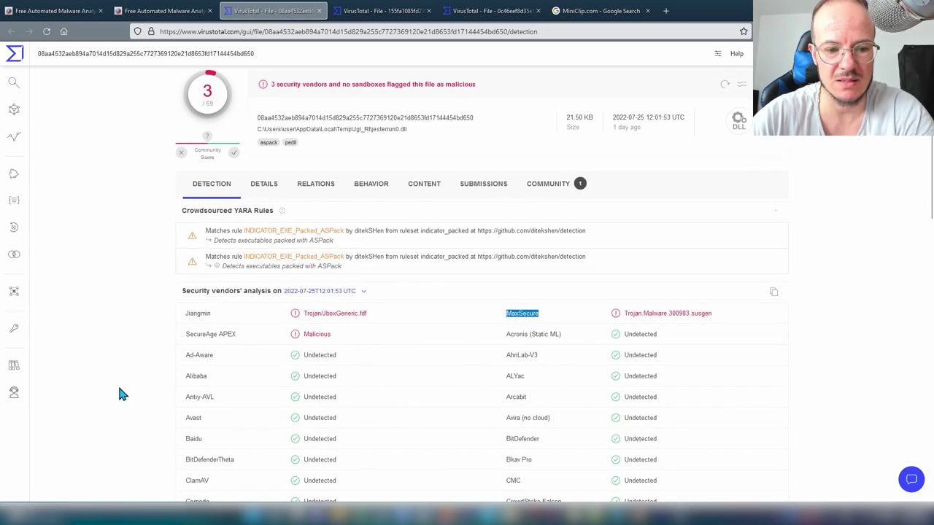
{"action": "scroll", "coordinate": [124, 398], "scroll_direction": "down", "scroll_amount": 2}
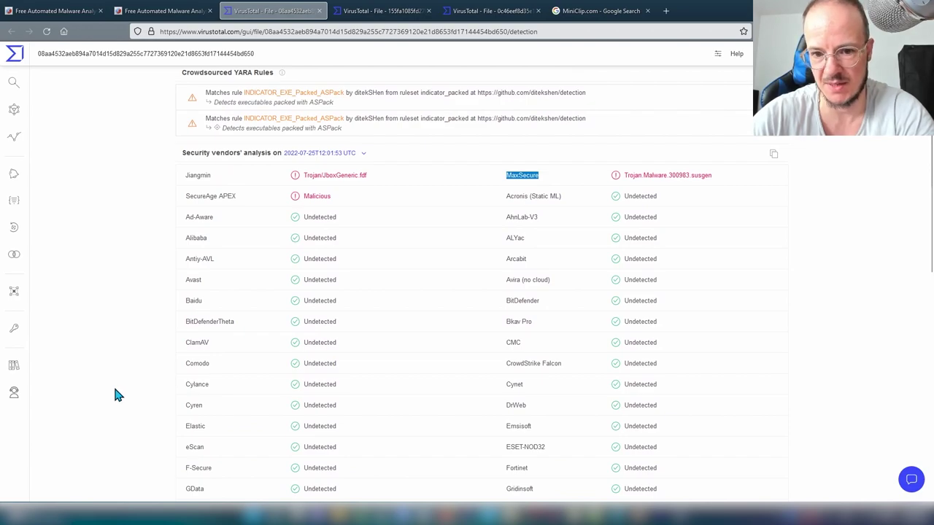
{"action": "scroll", "coordinate": [117, 395], "scroll_direction": "up", "scroll_amount": 2}
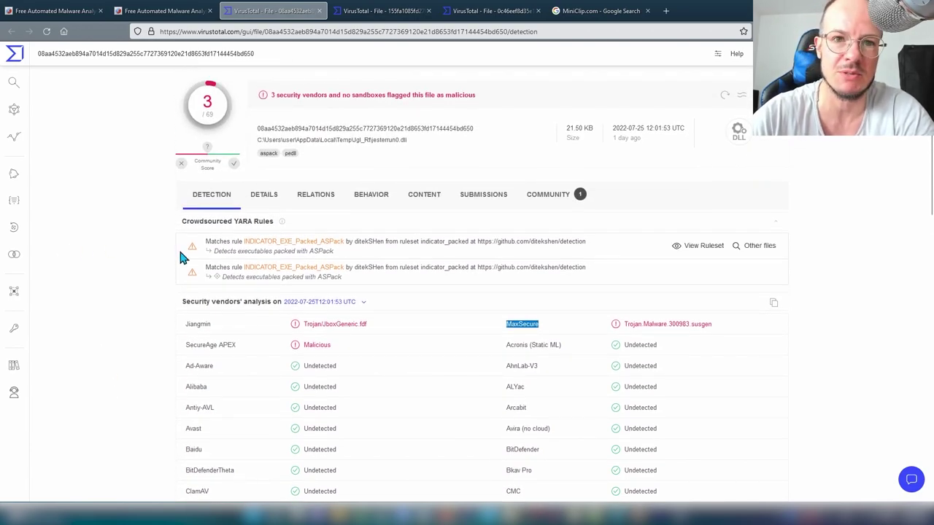
Step: Return to the Hybrid Analysis report and review it from the extracted strings back through the indicators to the Risk Assessment
{"action": "left_click", "coordinate": [165, 11]}
{"action": "scroll", "coordinate": [132, 321], "scroll_direction": "up", "scroll_amount": 3}
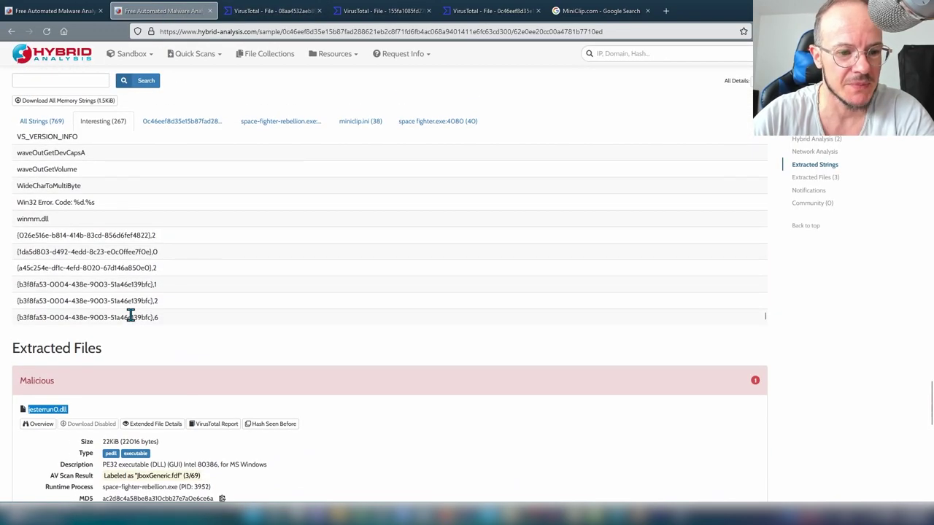
{"action": "scroll", "coordinate": [129, 317], "scroll_direction": "down", "scroll_amount": 2}
{"action": "scroll", "coordinate": [179, 324], "scroll_direction": "up", "scroll_amount": 8}
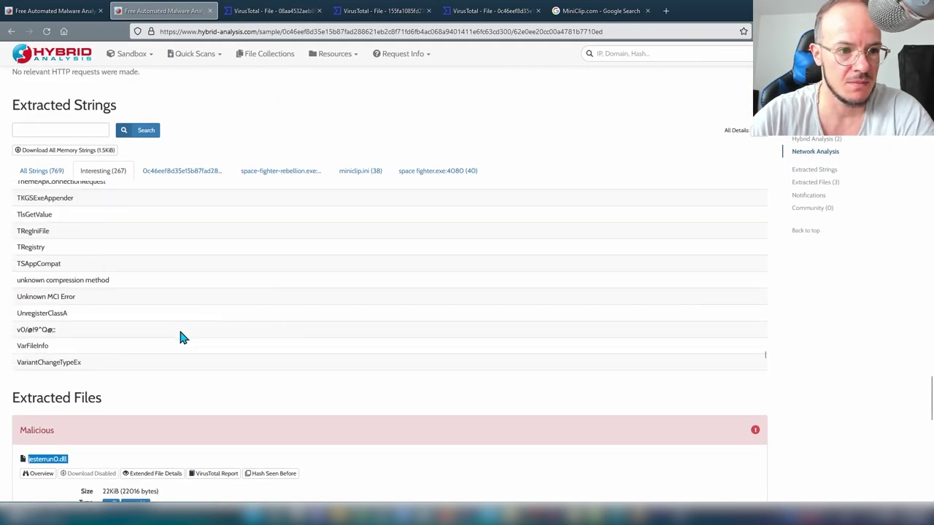
{"action": "scroll", "coordinate": [212, 317], "scroll_direction": "up", "scroll_amount": 4}
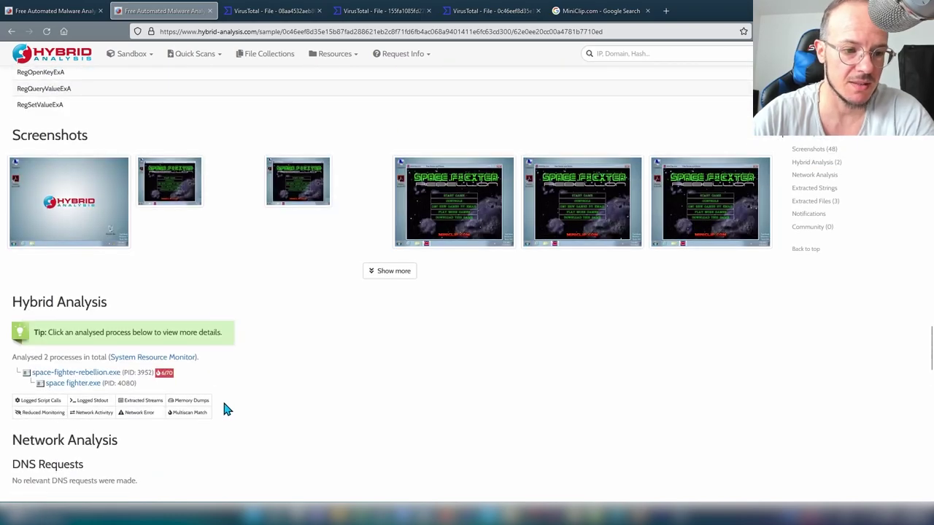
{"action": "scroll", "coordinate": [233, 401], "scroll_direction": "up", "scroll_amount": 7}
{"action": "scroll", "coordinate": [232, 396], "scroll_direction": "up", "scroll_amount": 15}
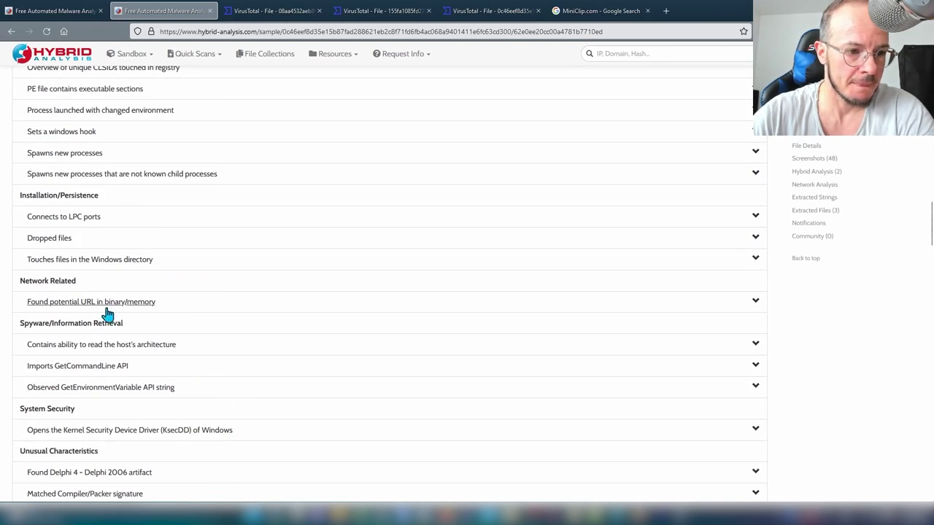
{"action": "scroll", "coordinate": [104, 355], "scroll_direction": "up", "scroll_amount": 4}
{"action": "scroll", "coordinate": [105, 358], "scroll_direction": "up", "scroll_amount": 7}
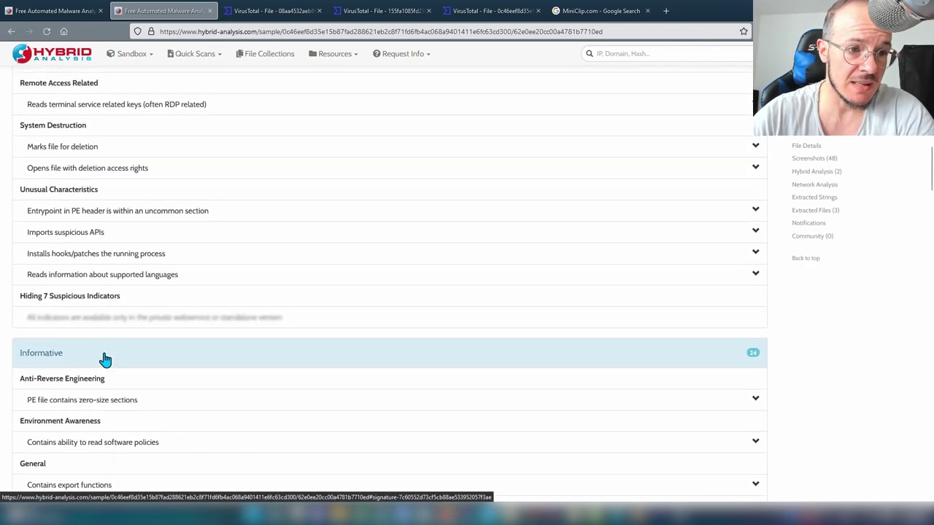
{"action": "scroll", "coordinate": [114, 379], "scroll_direction": "down", "scroll_amount": 8}
{"action": "scroll", "coordinate": [110, 350], "scroll_direction": "down", "scroll_amount": 4}
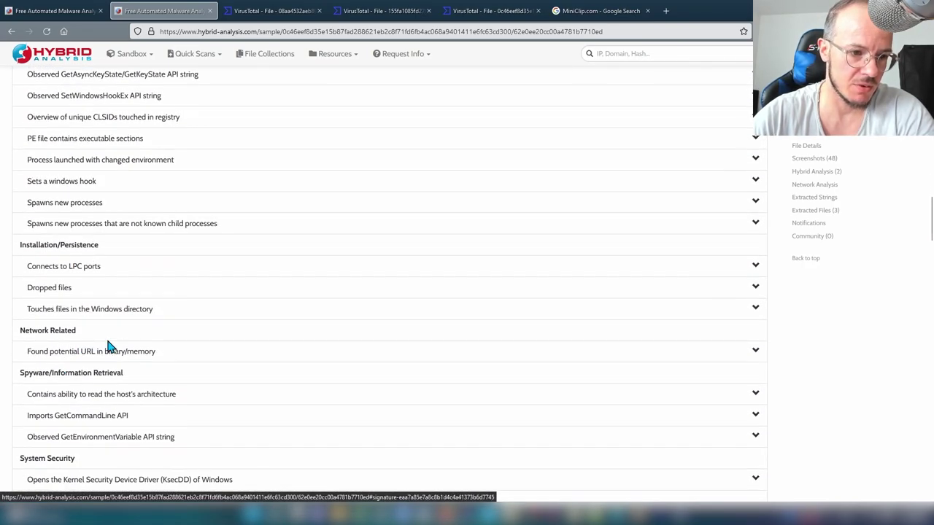
{"action": "scroll", "coordinate": [104, 387], "scroll_direction": "up", "scroll_amount": 12}
{"action": "scroll", "coordinate": [75, 392], "scroll_direction": "up", "scroll_amount": 6}
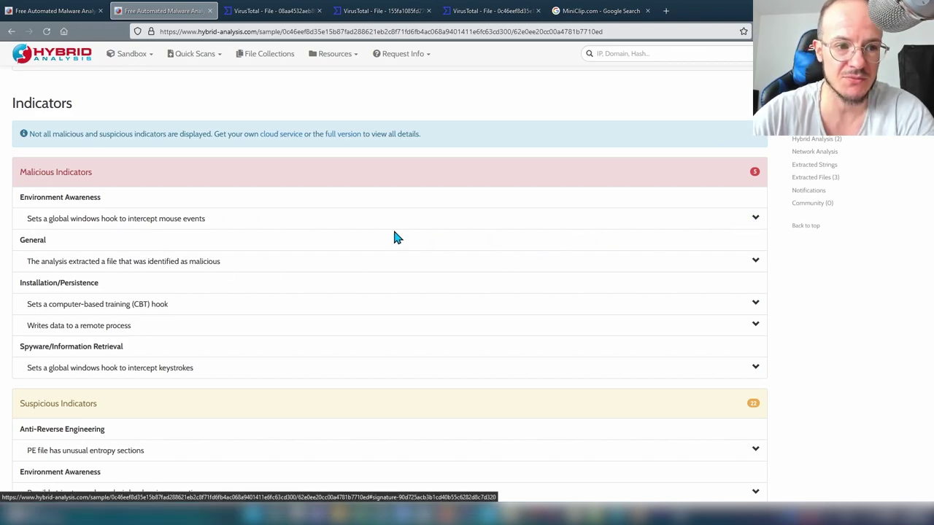
{"action": "scroll", "coordinate": [702, 380], "scroll_direction": "up", "scroll_amount": 5}
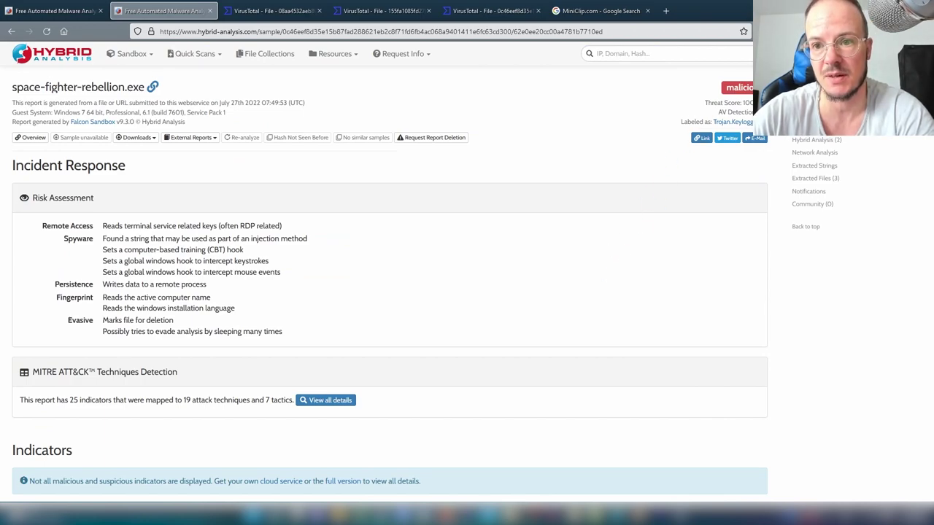
Step: Expand the malicious indicators for the mouse events hook and the extracted malicious file, and highlight jesterrun0.dll in the details
{"action": "scroll", "coordinate": [559, 261], "scroll_direction": "down", "scroll_amount": 5}
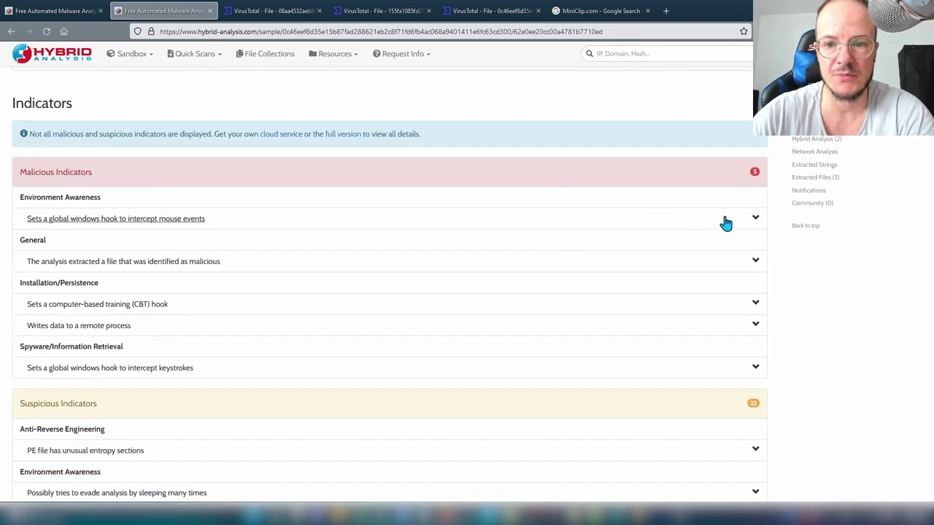
{"action": "left_click", "coordinate": [752, 220]}
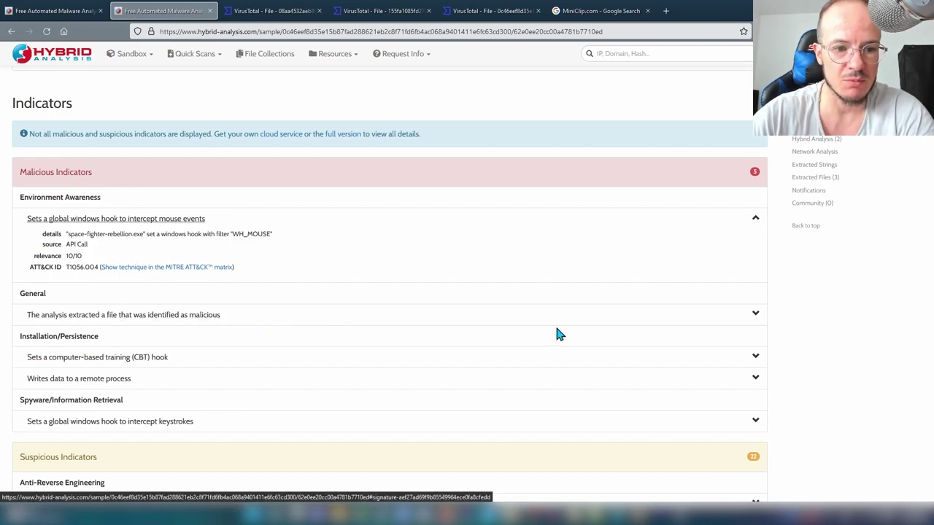
{"action": "left_click", "coordinate": [754, 315]}
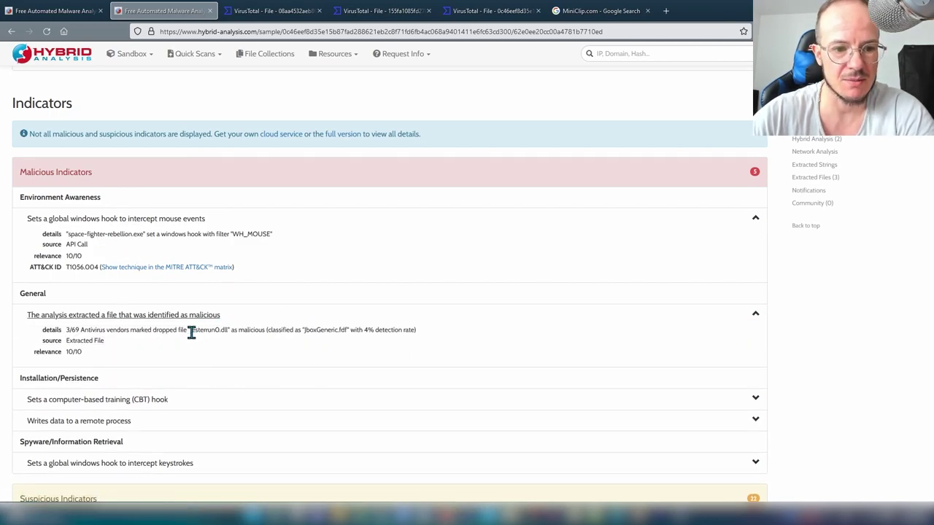
{"action": "left_click_drag", "start_coordinate": [191, 332], "coordinate": [229, 329]}
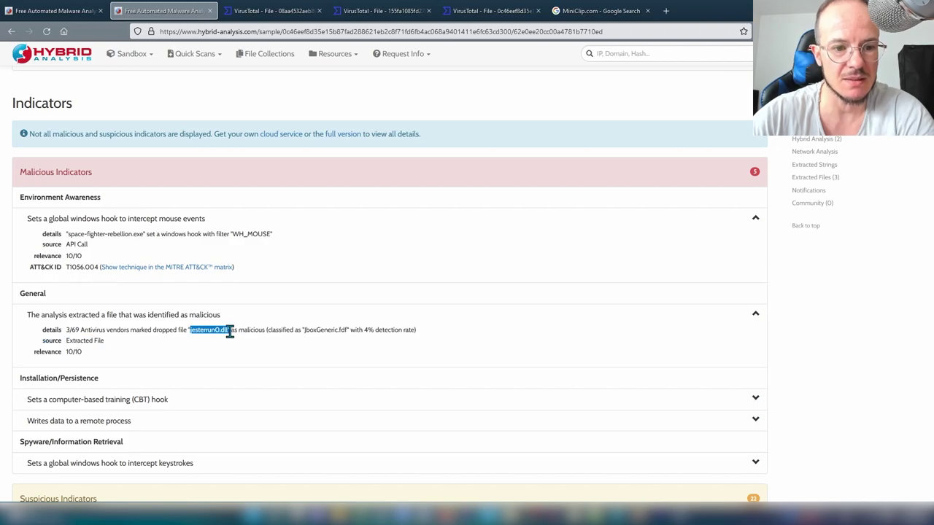
Step: In the jesterrun0.dll VirusTotal report, view the file details, highlight the First Submission date, and return to the detection results
{"action": "left_click", "coordinate": [261, 10]}
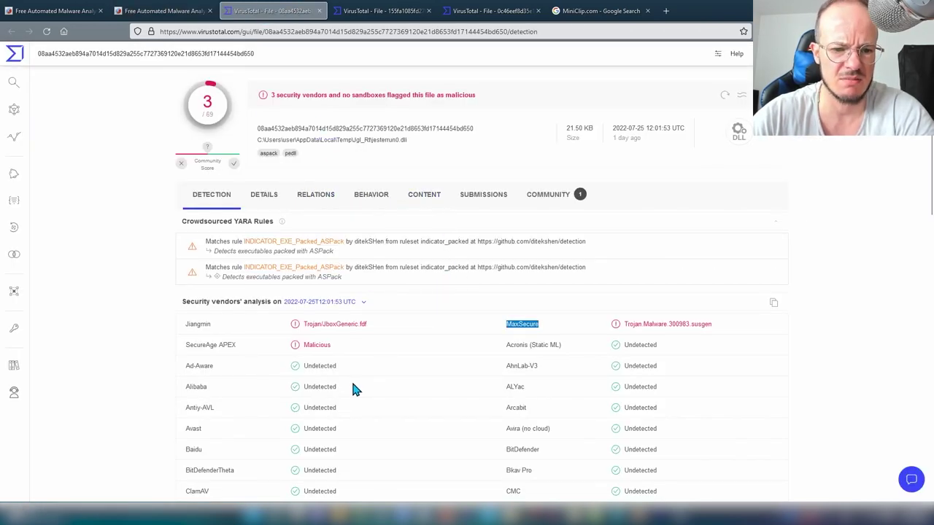
{"action": "left_click", "coordinate": [266, 199]}
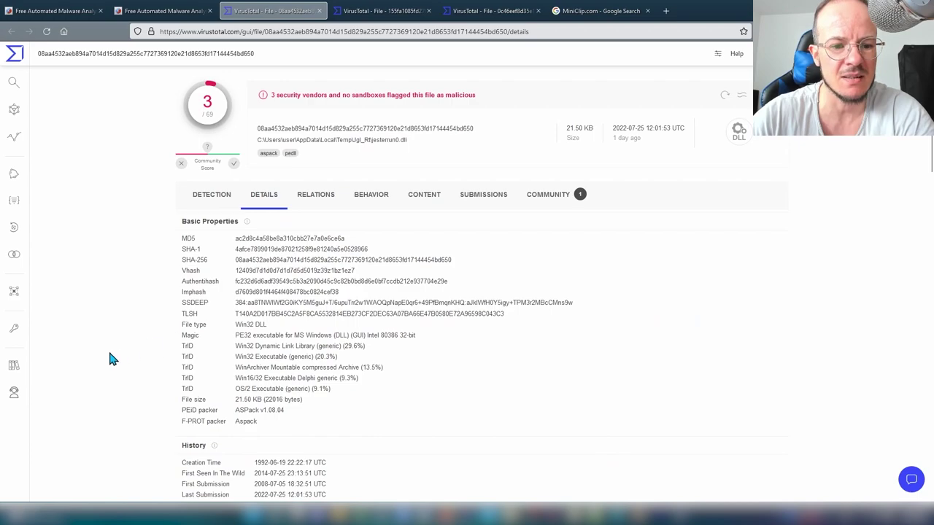
{"action": "scroll", "coordinate": [109, 358], "scroll_direction": "down", "scroll_amount": 2}
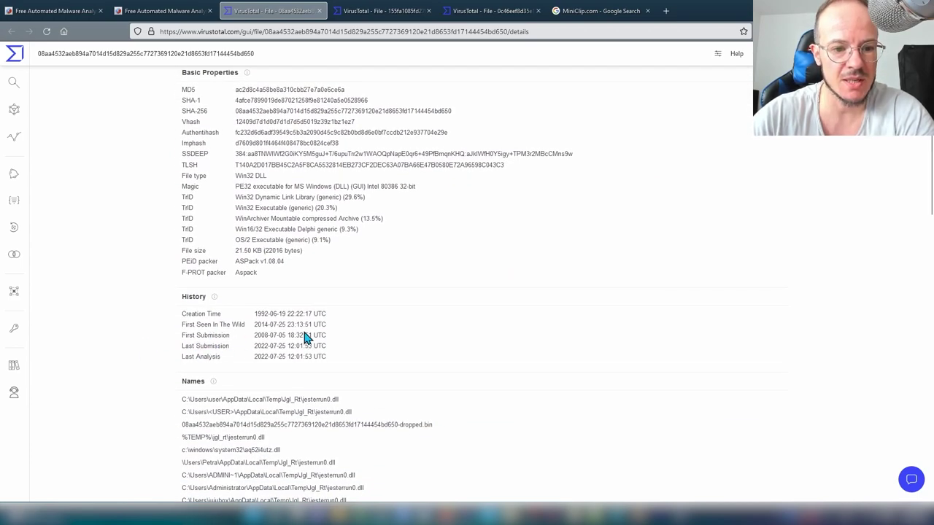
{"action": "left_click_drag", "start_coordinate": [255, 336], "coordinate": [329, 342]}
{"action": "scroll", "coordinate": [327, 344], "scroll_direction": "up", "scroll_amount": 2}
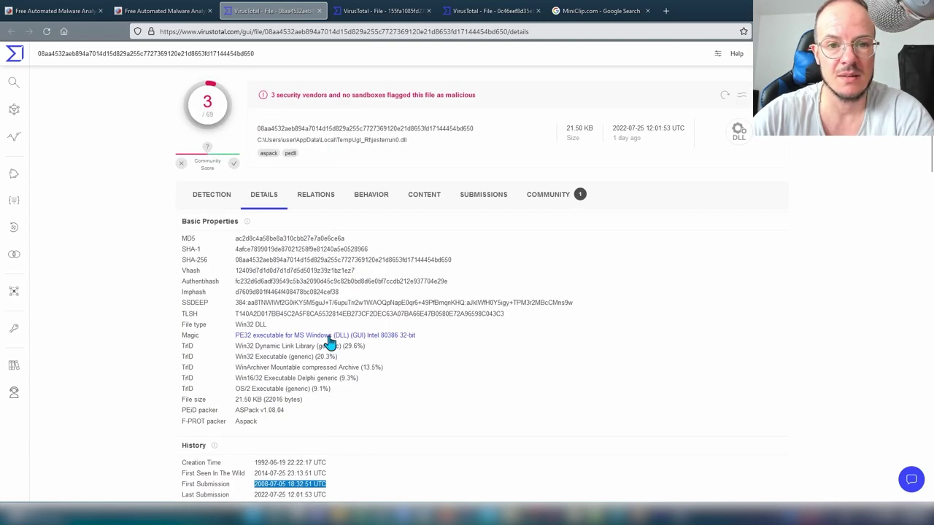
{"action": "left_click", "coordinate": [207, 196]}
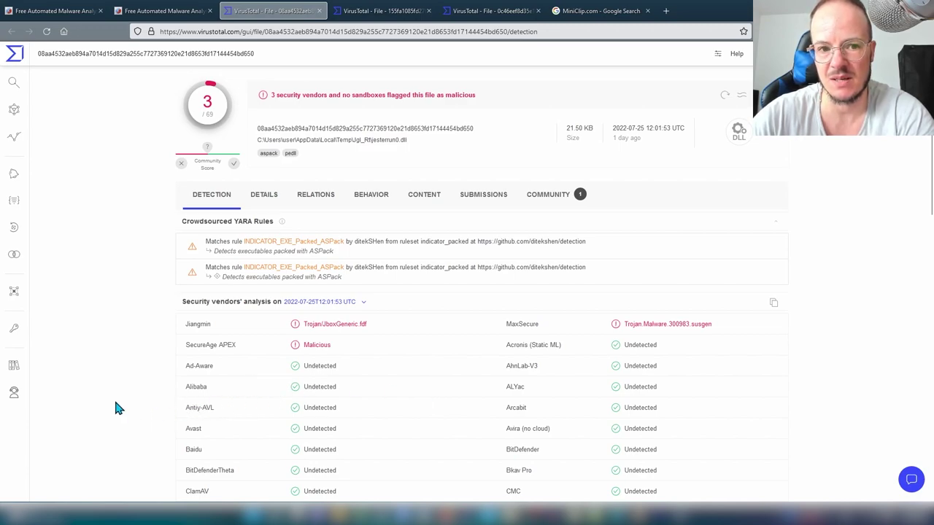
Step: Back in the Hybrid Analysis report, expand the CBT hook and remote process write indicators, and highlight the write details, clearing the selection
{"action": "left_click", "coordinate": [161, 18]}
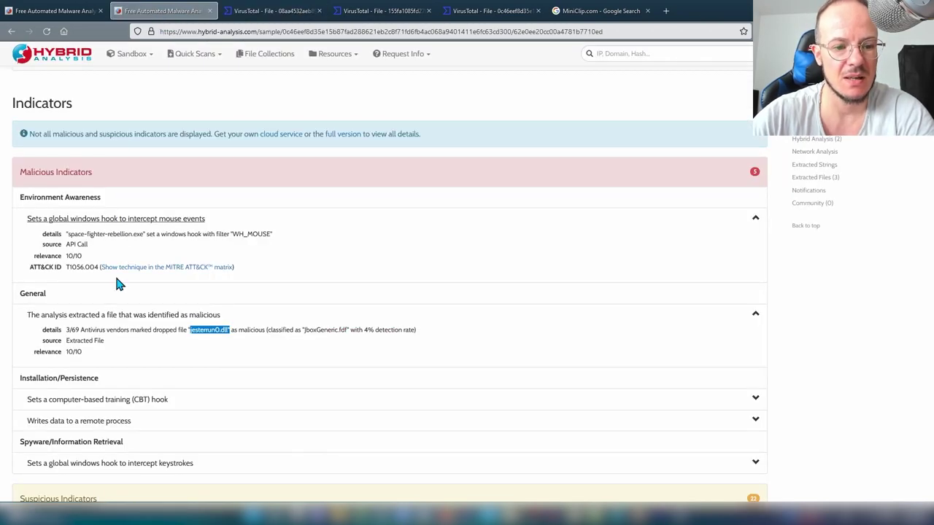
{"action": "scroll", "coordinate": [80, 365], "scroll_direction": "down", "scroll_amount": 2}
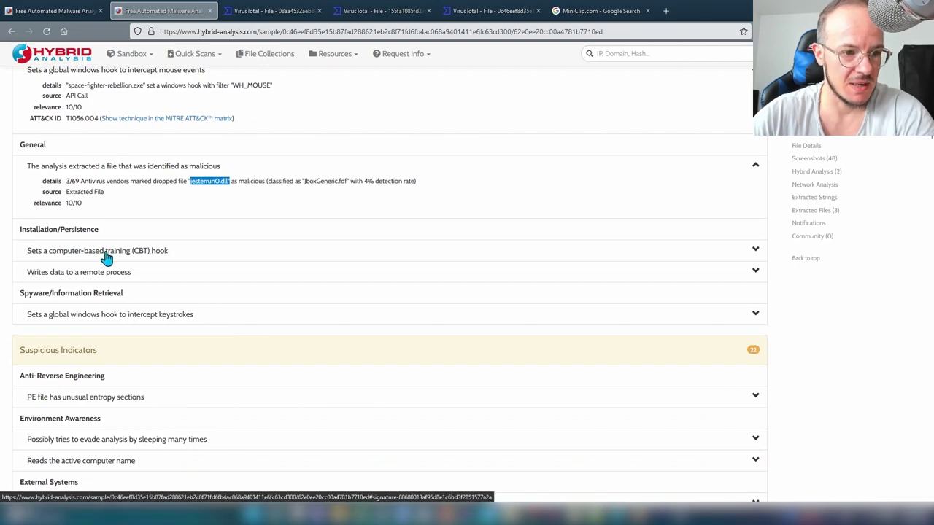
{"action": "left_click", "coordinate": [64, 252]}
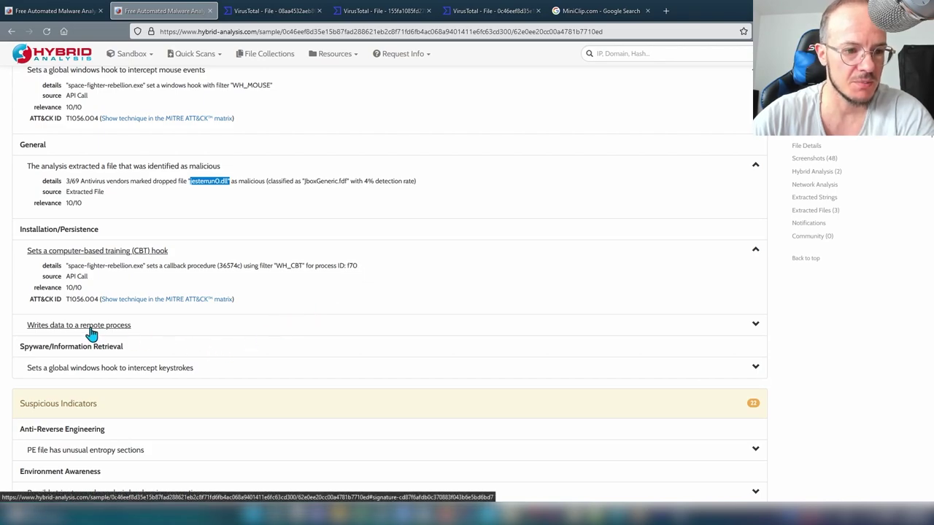
{"action": "left_click", "coordinate": [125, 326]}
{"action": "scroll", "coordinate": [217, 329], "scroll_direction": "down", "scroll_amount": 2}
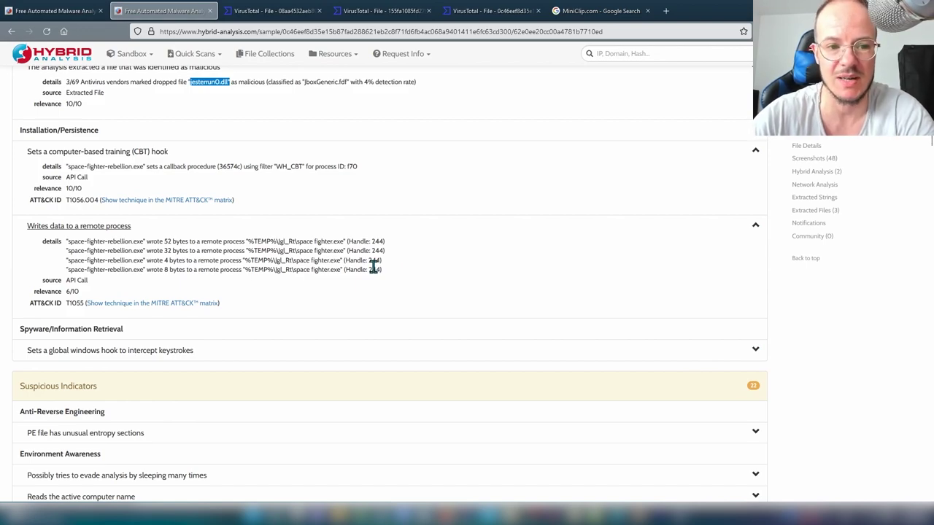
{"action": "left_click_drag", "start_coordinate": [381, 270], "coordinate": [93, 264]}
{"action": "left_click", "coordinate": [164, 252]}
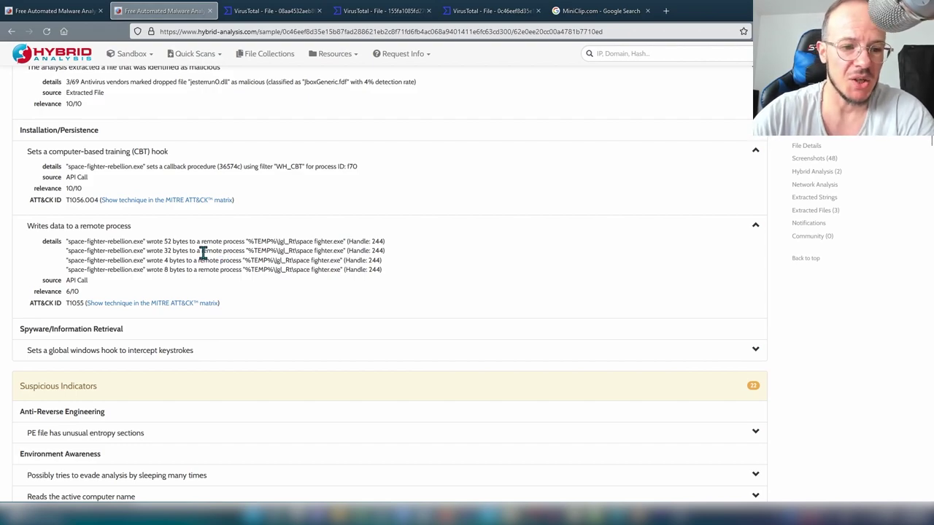
Step: Expand the global windows hook indicator for intercepting keystrokes, and review the expanded malicious indicators
{"action": "left_click", "coordinate": [173, 355]}
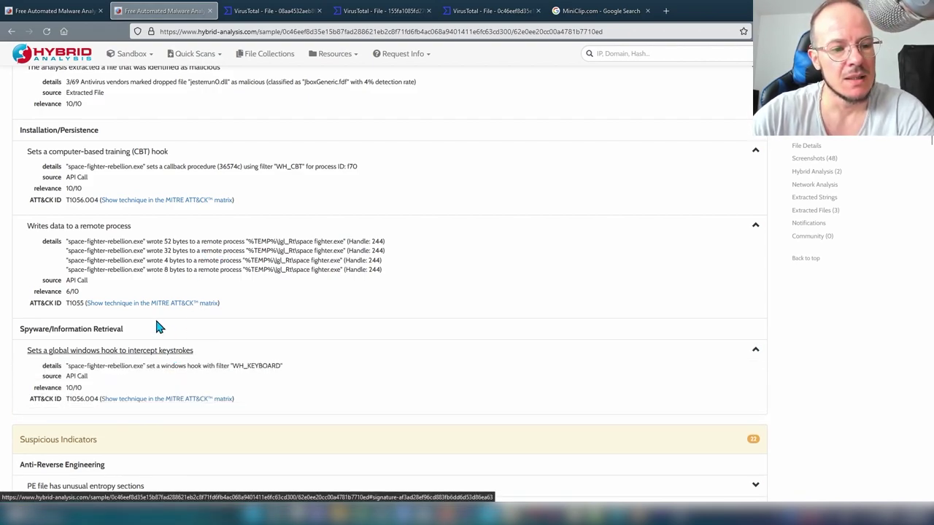
{"action": "scroll", "coordinate": [158, 325], "scroll_direction": "down", "scroll_amount": 1}
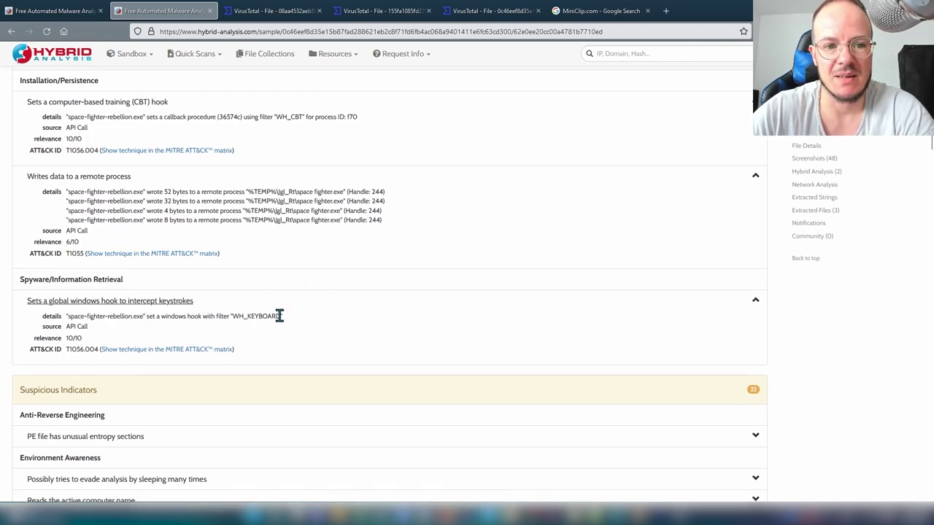
{"action": "scroll", "coordinate": [280, 315], "scroll_direction": "down", "scroll_amount": 4}
{"action": "scroll", "coordinate": [280, 316], "scroll_direction": "up", "scroll_amount": 5}
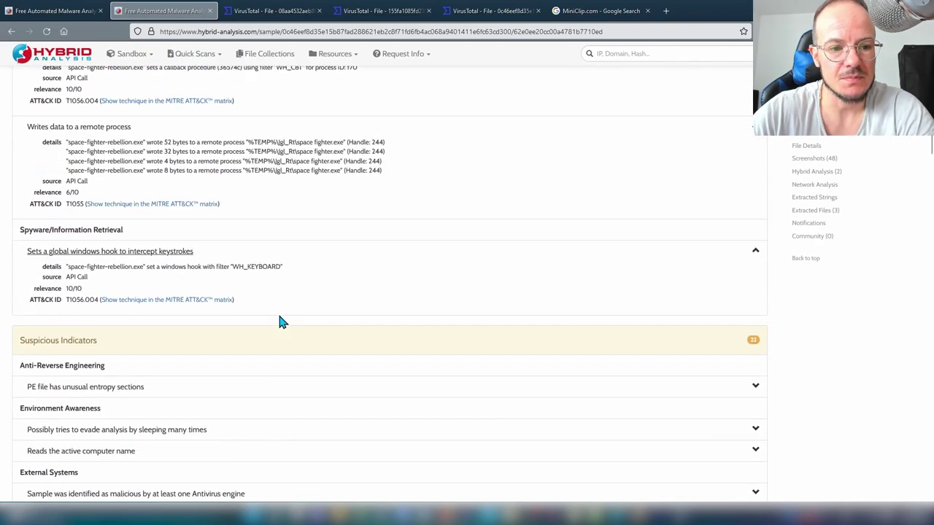
{"action": "scroll", "coordinate": [282, 322], "scroll_direction": "up", "scroll_amount": 3}
{"action": "scroll", "coordinate": [282, 322], "scroll_direction": "down", "scroll_amount": 3}
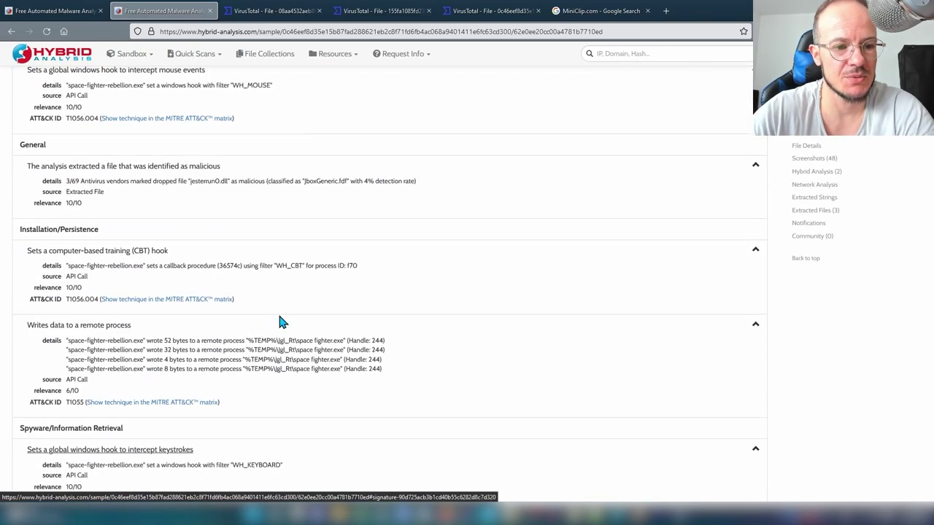
Step: Review the details of the expanded malicious indicators, continuing to the start of the Suspicious Indicators
{"action": "scroll", "coordinate": [282, 322], "scroll_direction": "down", "scroll_amount": 3}
{"action": "scroll", "coordinate": [282, 322], "scroll_direction": "up", "scroll_amount": 4}
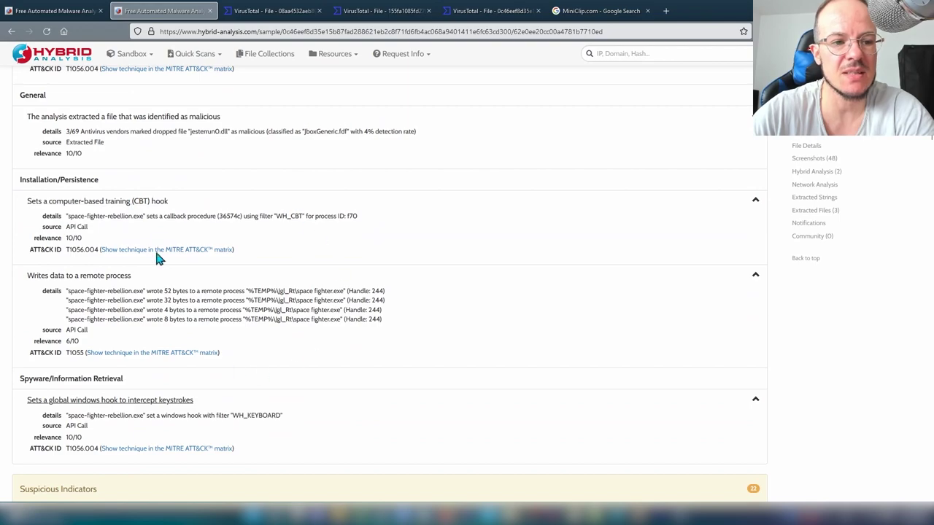
{"action": "scroll", "coordinate": [245, 332], "scroll_direction": "up", "scroll_amount": 2}
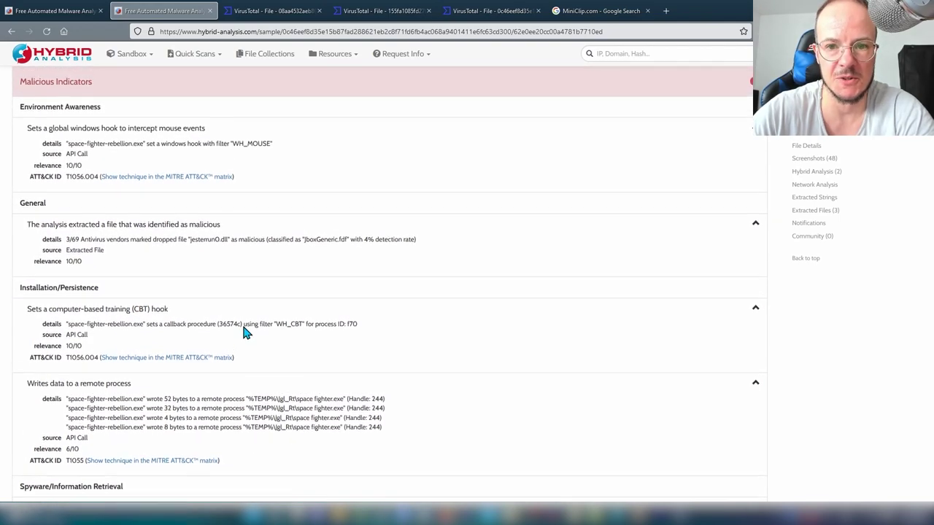
{"action": "scroll", "coordinate": [478, 329], "scroll_direction": "down", "scroll_amount": 6}
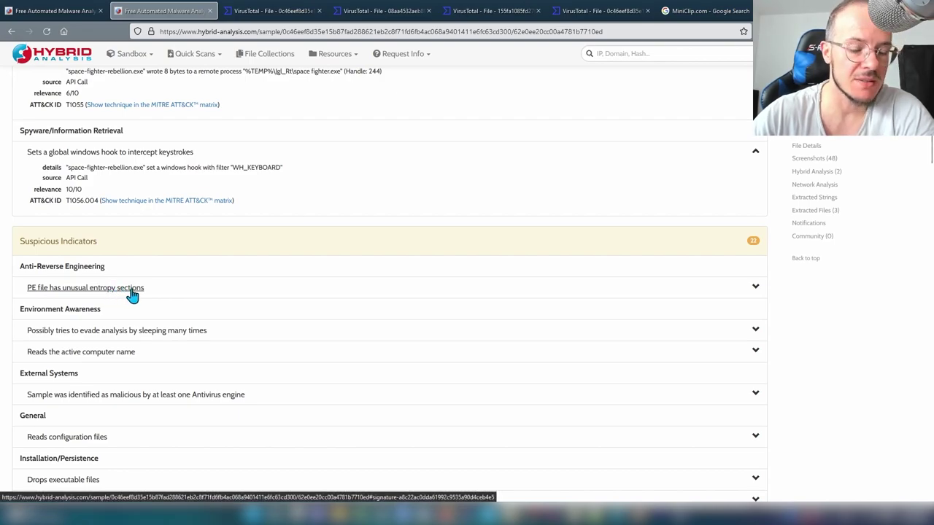
Step: Enlarge the input file's PortEx visualization, close it, and highlight the CODE section's entropy under File Sections
{"action": "scroll", "coordinate": [562, 373], "scroll_direction": "down", "scroll_amount": 4}
{"action": "scroll", "coordinate": [562, 372], "scroll_direction": "down", "scroll_amount": 15}
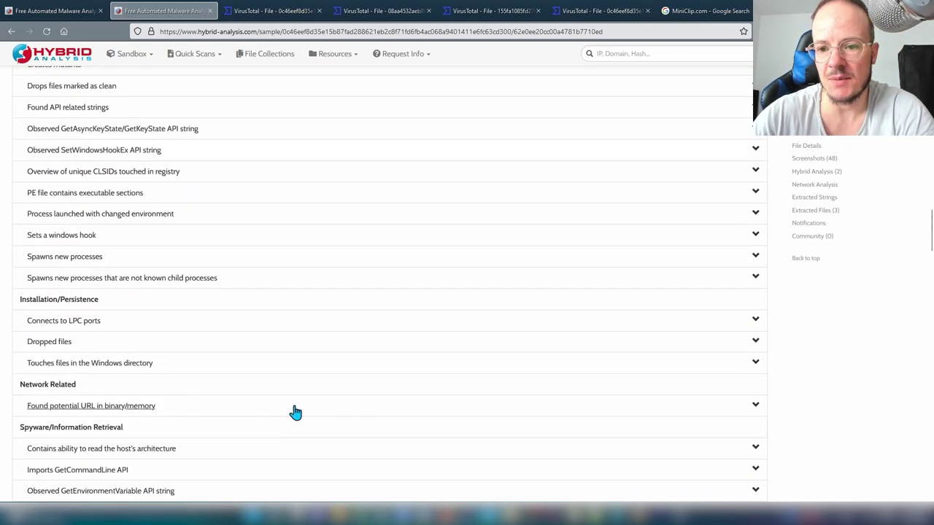
{"action": "left_click", "coordinate": [516, 313]}
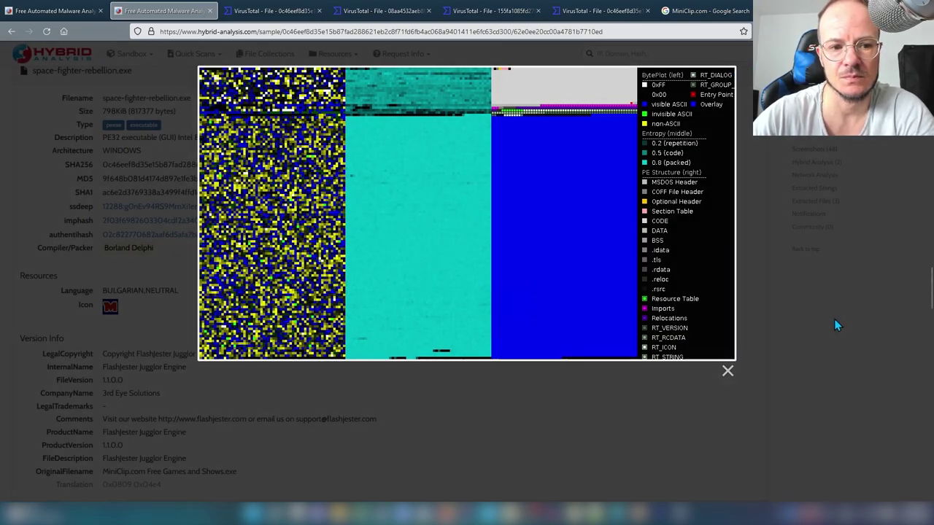
{"action": "left_click", "coordinate": [834, 318]}
{"action": "scroll", "coordinate": [376, 349], "scroll_direction": "down", "scroll_amount": 5}
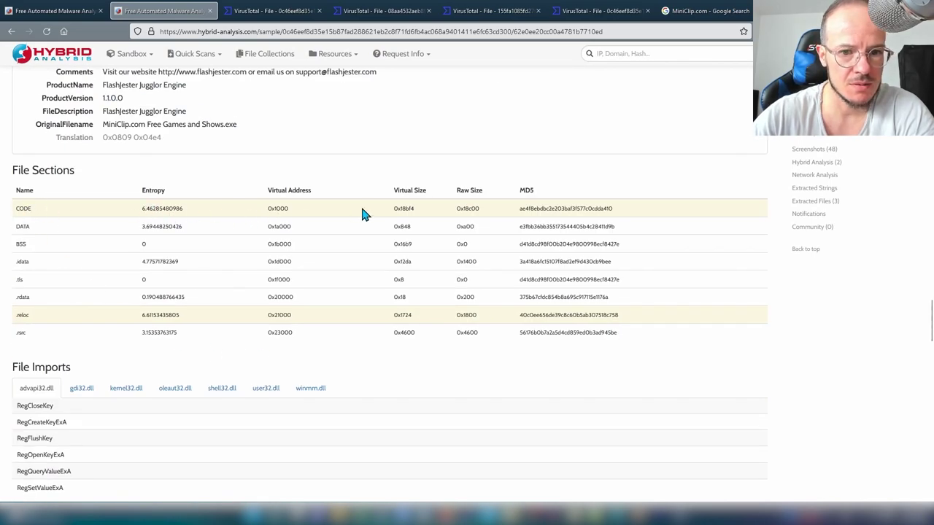
{"action": "left_click_drag", "start_coordinate": [141, 211], "coordinate": [184, 214]}
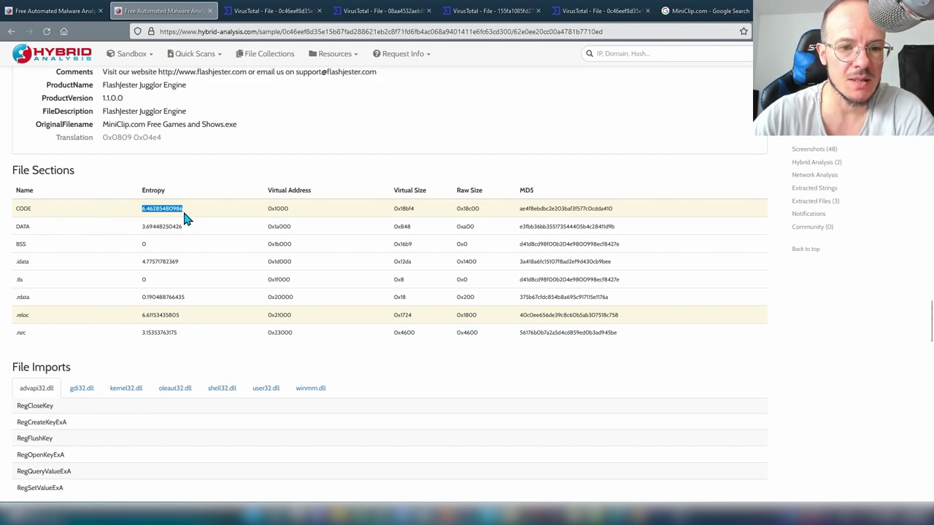
Step: Expand the suspicious indicator for unusual PE entropy sections and highlight the first entropy value in its details
{"action": "scroll", "coordinate": [204, 360], "scroll_direction": "up", "scroll_amount": 20}
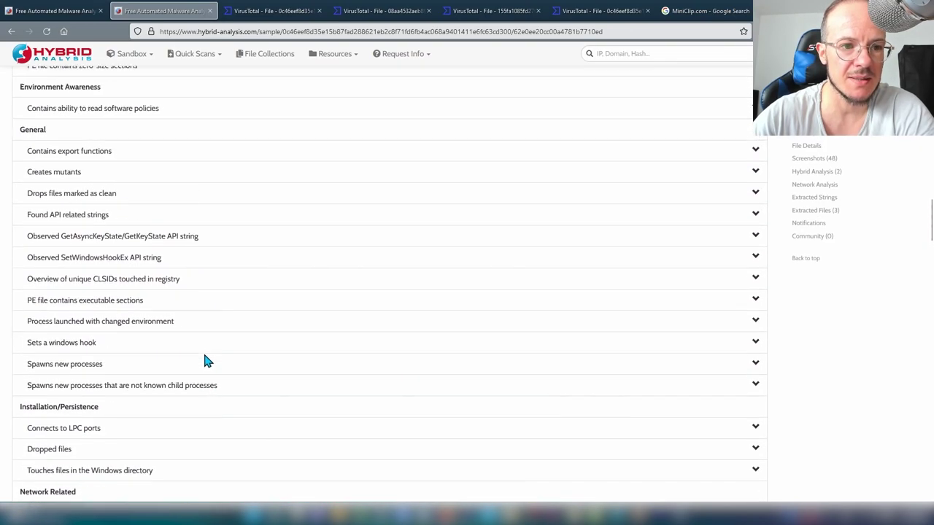
{"action": "scroll", "coordinate": [205, 360], "scroll_direction": "up", "scroll_amount": 5}
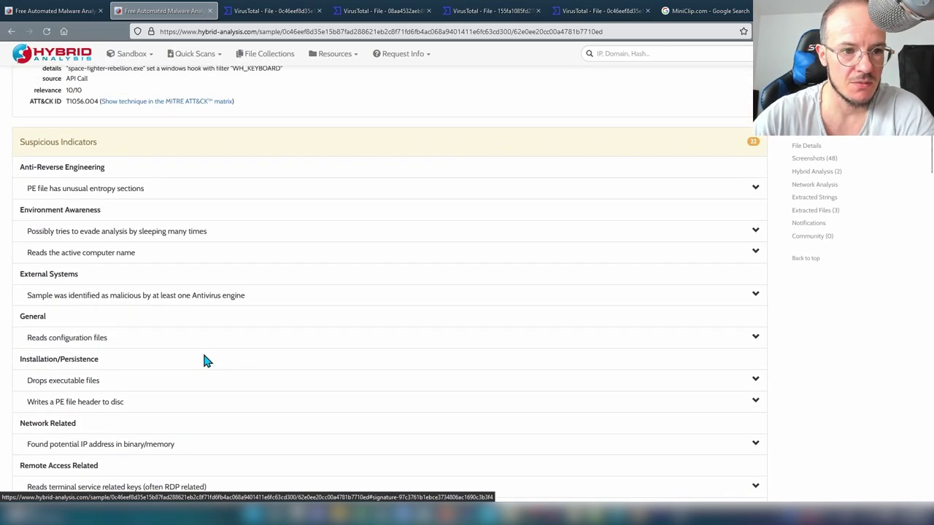
{"action": "left_click", "coordinate": [134, 190]}
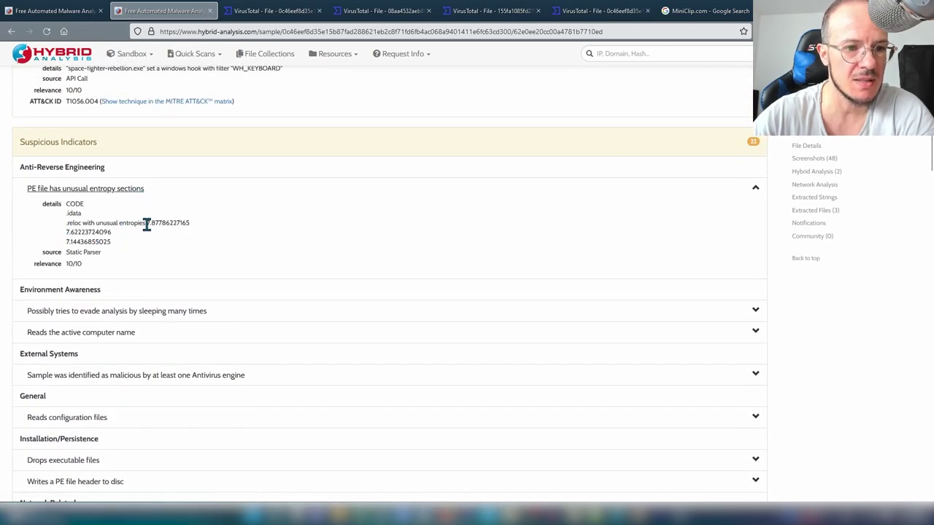
{"action": "left_click_drag", "start_coordinate": [147, 223], "coordinate": [191, 232]}
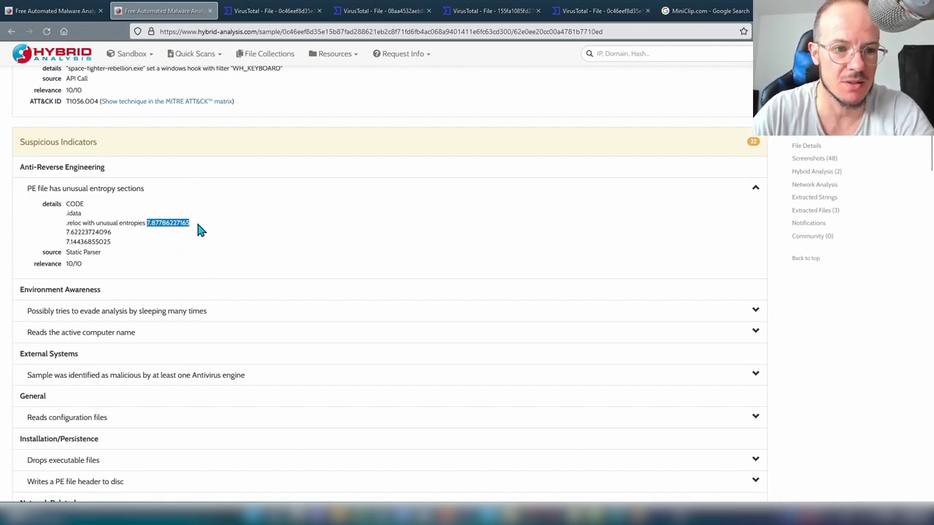
{"action": "left_click_drag", "start_coordinate": [194, 226], "coordinate": [146, 227]}
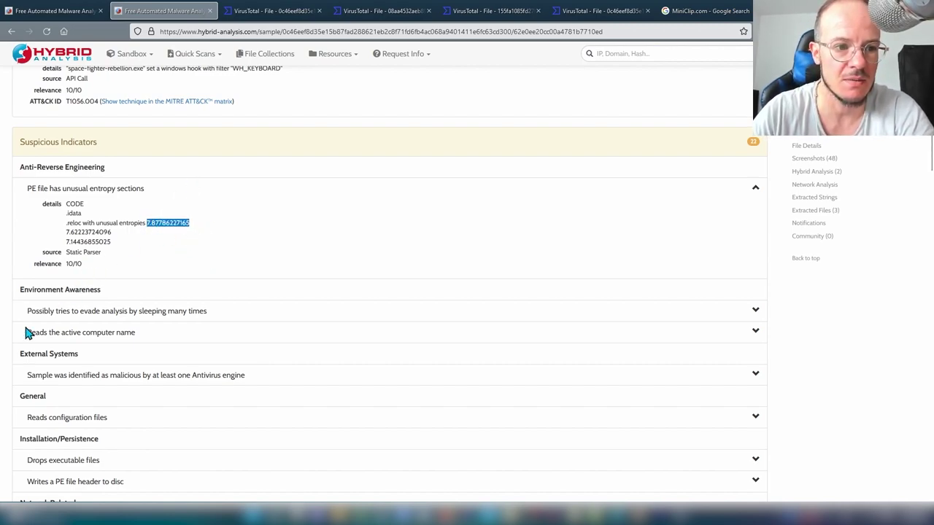
Step: Return to the File Sections table and highlight the entropy of the DATA section, followed by that of the CODE section
{"action": "scroll", "coordinate": [77, 358], "scroll_direction": "down", "scroll_amount": 20}
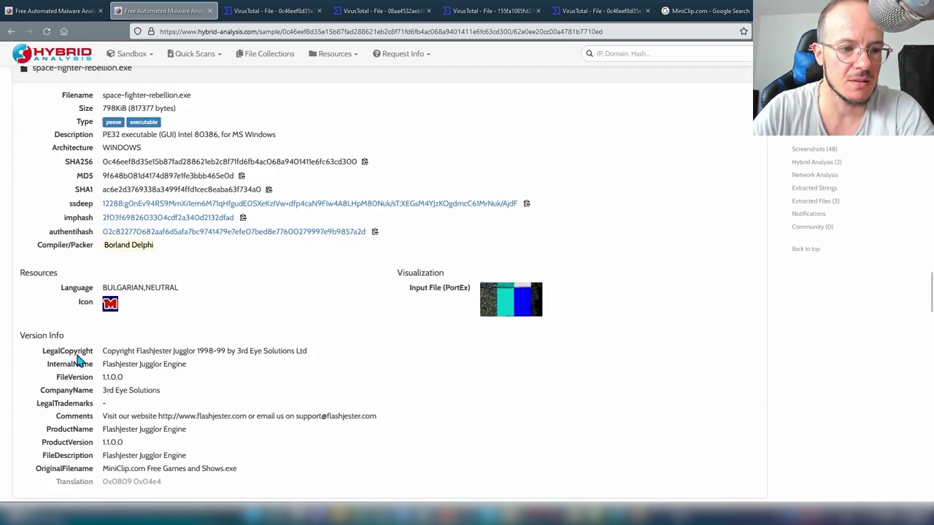
{"action": "scroll", "coordinate": [77, 359], "scroll_direction": "down", "scroll_amount": 1}
{"action": "scroll", "coordinate": [77, 355], "scroll_direction": "down", "scroll_amount": 9}
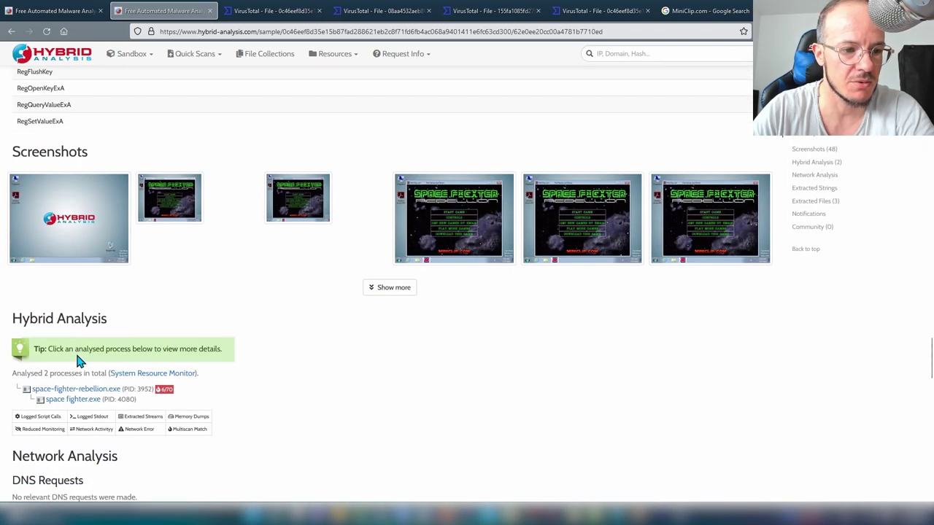
{"action": "scroll", "coordinate": [79, 360], "scroll_direction": "down", "scroll_amount": 15}
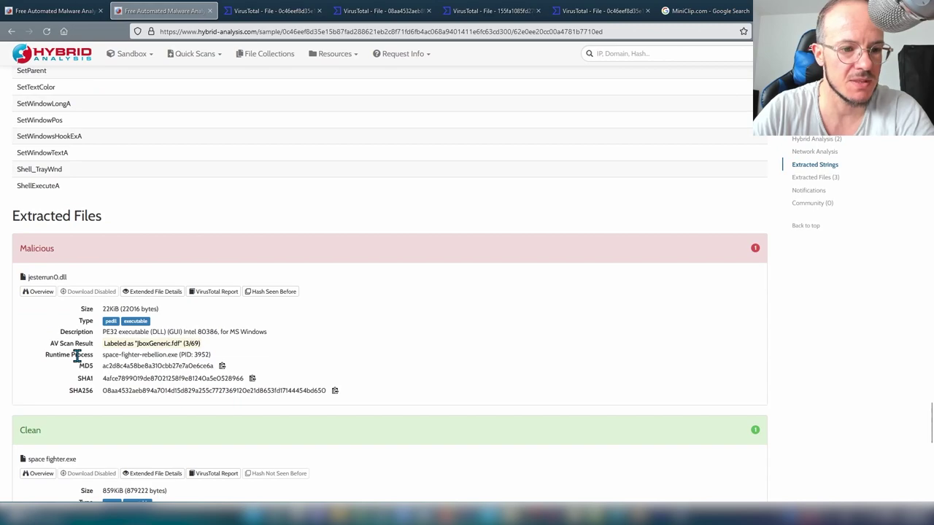
{"action": "scroll", "coordinate": [77, 357], "scroll_direction": "up", "scroll_amount": 20}
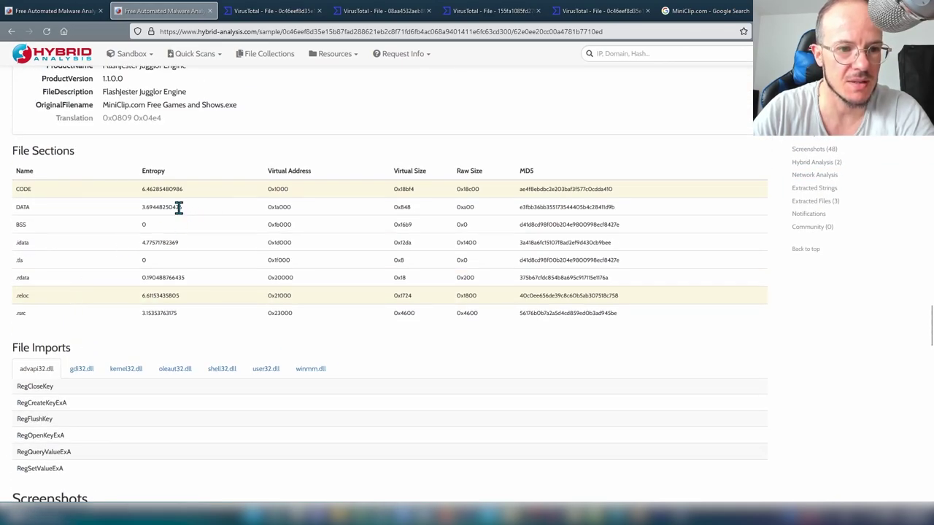
{"action": "double_click", "coordinate": [179, 207]}
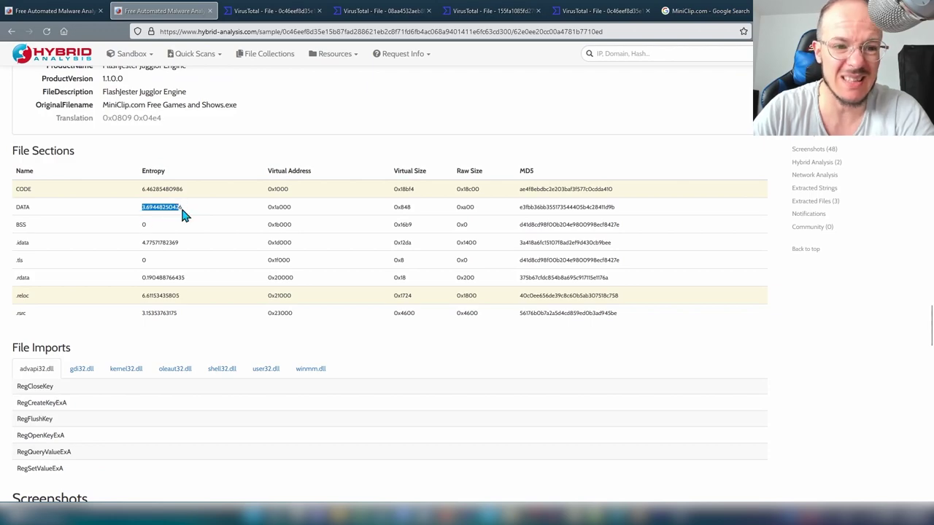
{"action": "left_click_drag", "start_coordinate": [182, 209], "coordinate": [124, 193]}
{"action": "left_click", "coordinate": [193, 196]}
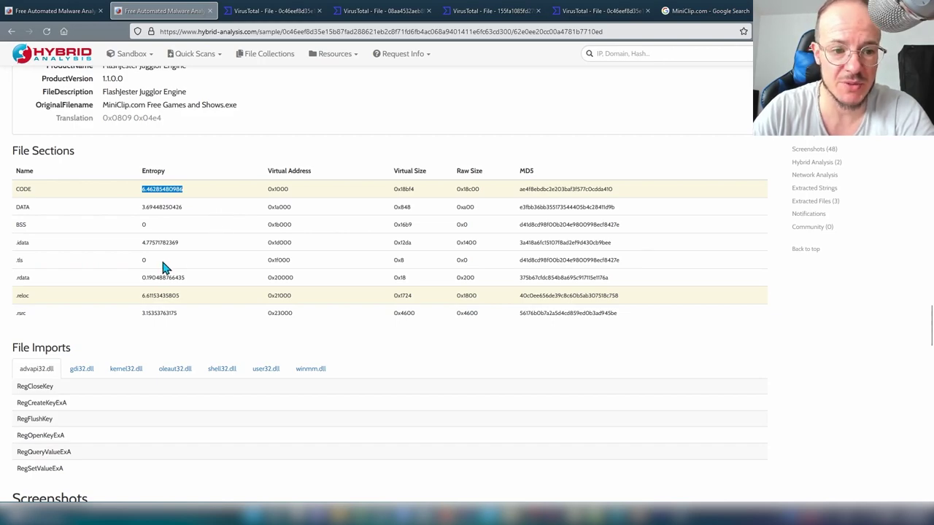
Step: Examine the File Sections entropies alongside the version info and the PortEx visualization
{"action": "scroll", "coordinate": [164, 269], "scroll_direction": "up", "scroll_amount": 3}
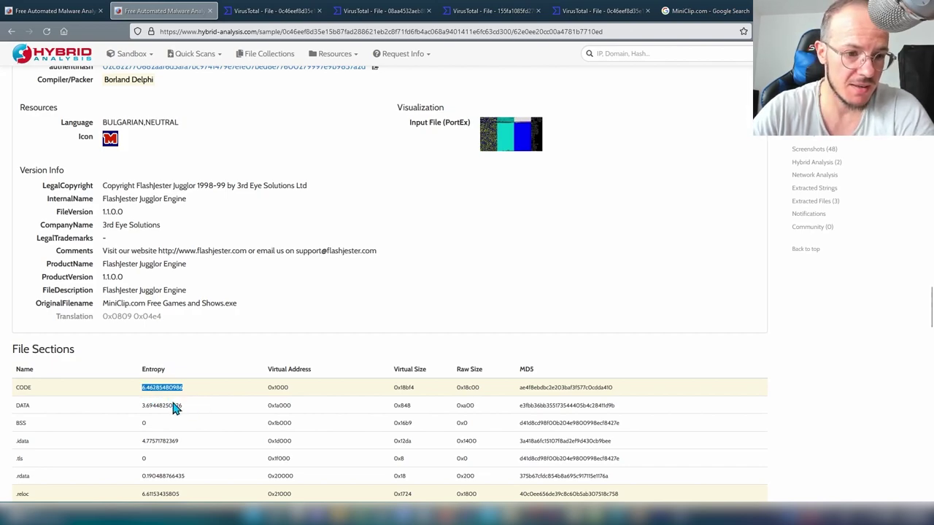
{"action": "scroll", "coordinate": [175, 410], "scroll_direction": "down", "scroll_amount": 2}
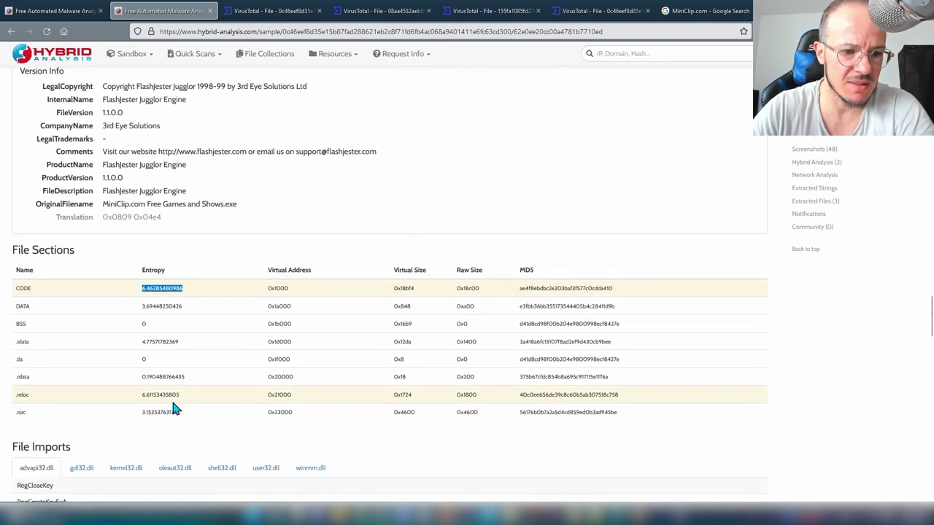
{"action": "scroll", "coordinate": [175, 410], "scroll_direction": "up", "scroll_amount": 1}
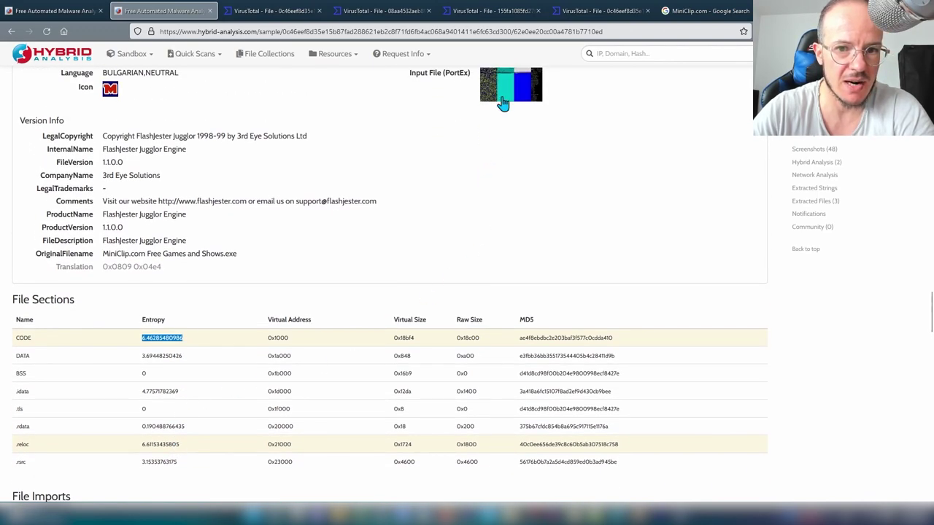
{"action": "scroll", "coordinate": [294, 322], "scroll_direction": "down", "scroll_amount": 4}
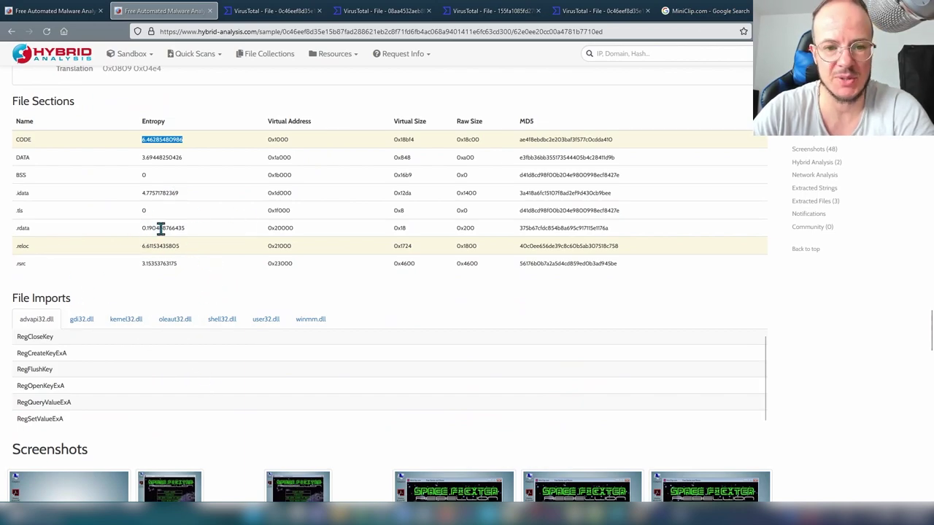
{"action": "scroll", "coordinate": [122, 241], "scroll_direction": "up", "scroll_amount": 10}
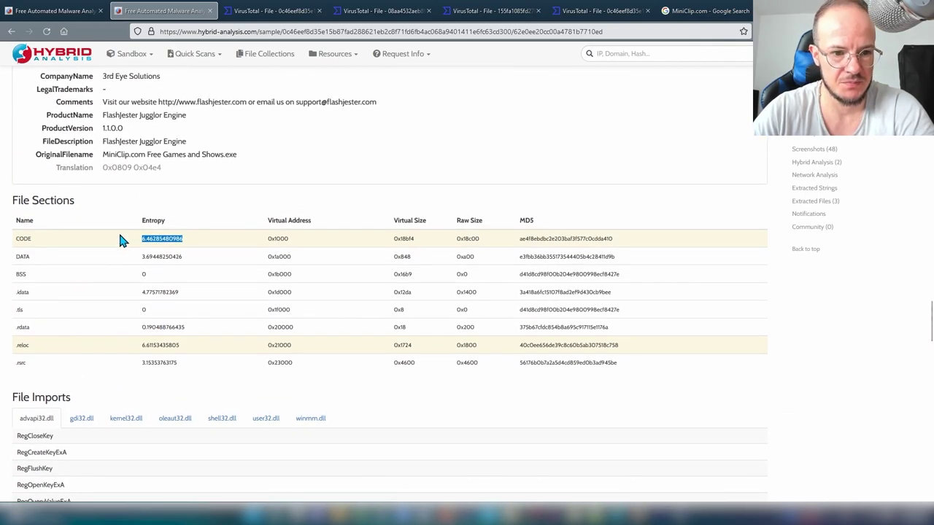
Step: Collapse the unusual entropy indicator and expand the one about evading analysis by sleeping many times
{"action": "scroll", "coordinate": [122, 240], "scroll_direction": "up", "scroll_amount": 15}
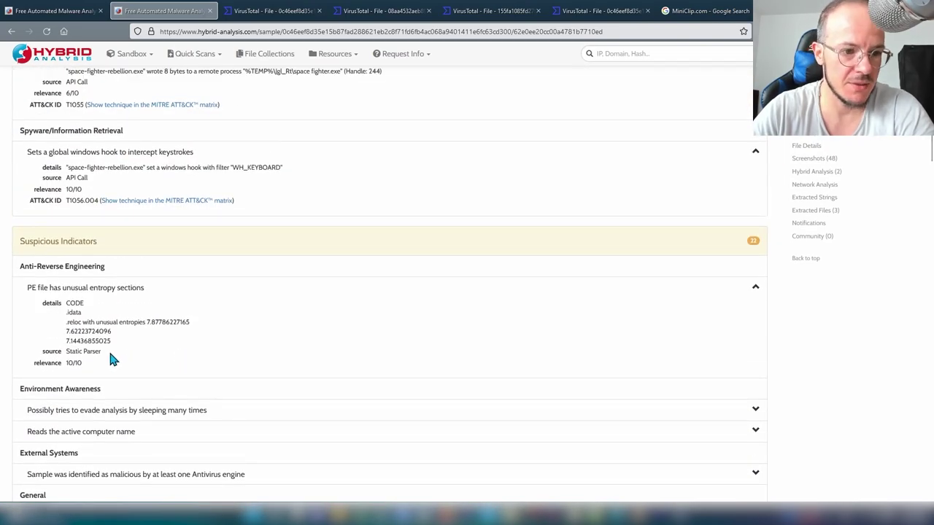
{"action": "left_click", "coordinate": [756, 289]}
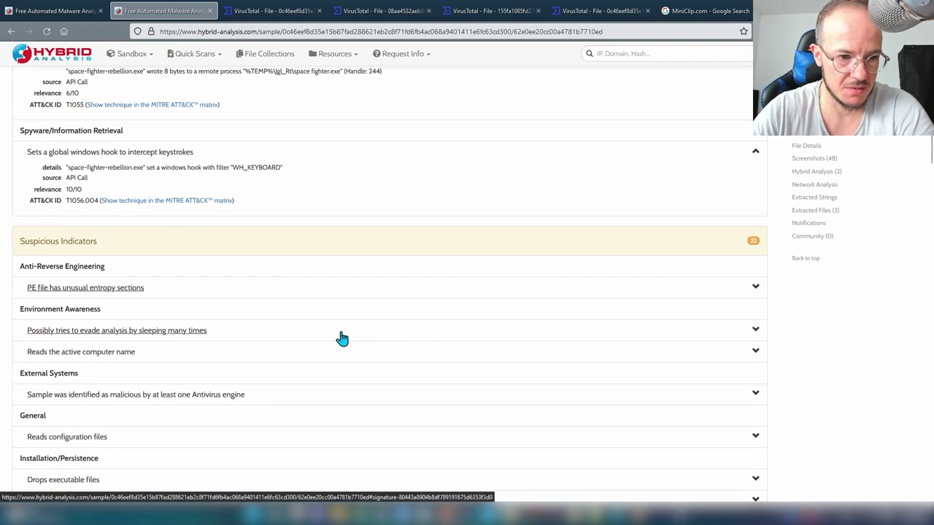
{"action": "left_click", "coordinate": [141, 331]}
{"action": "scroll", "coordinate": [141, 340], "scroll_direction": "down", "scroll_amount": 1}
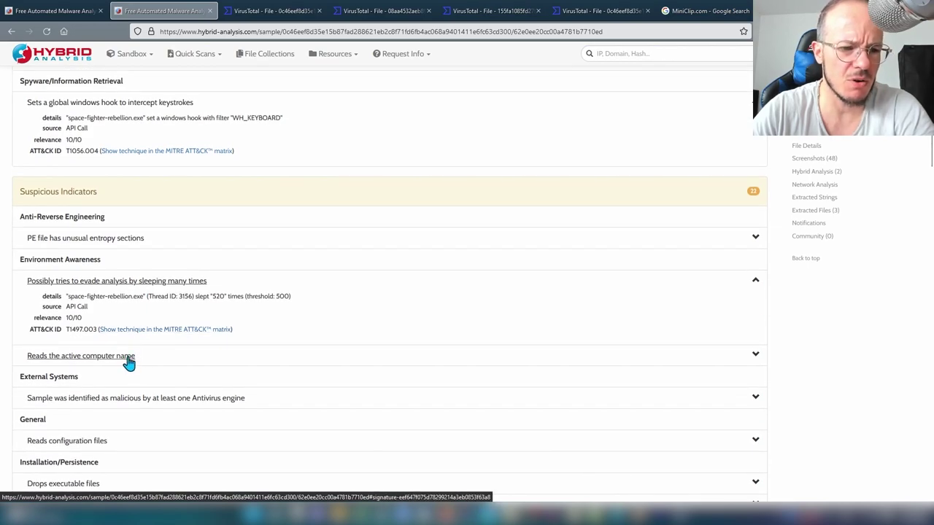
Step: Expand the suspicious indicators for reading the active computer name and for antivirus engines identifying the sample as malicious
{"action": "scroll", "coordinate": [129, 363], "scroll_direction": "down", "scroll_amount": 2}
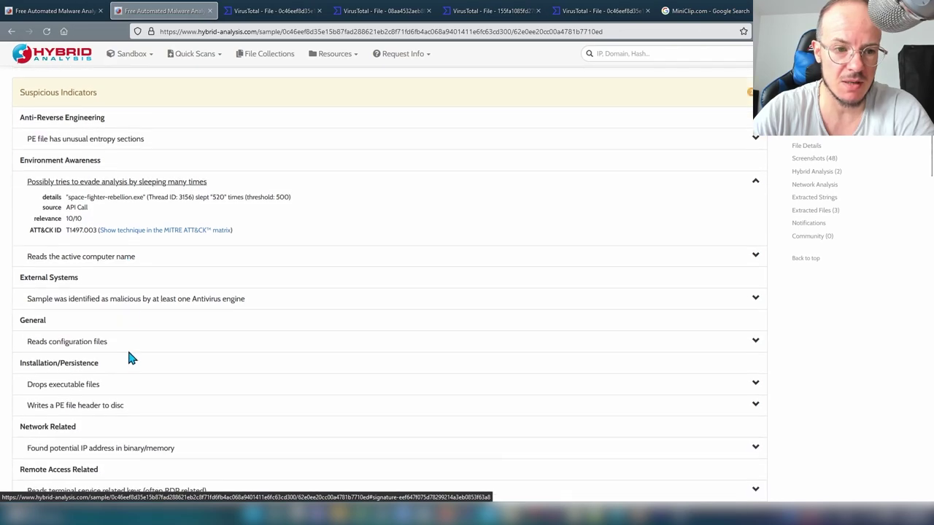
{"action": "left_click", "coordinate": [123, 265]}
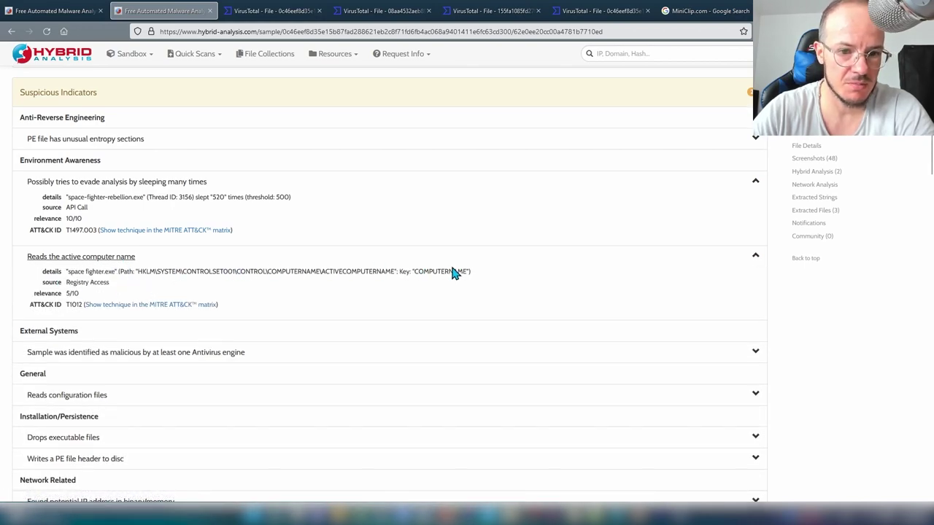
{"action": "scroll", "coordinate": [307, 315], "scroll_direction": "down", "scroll_amount": 1}
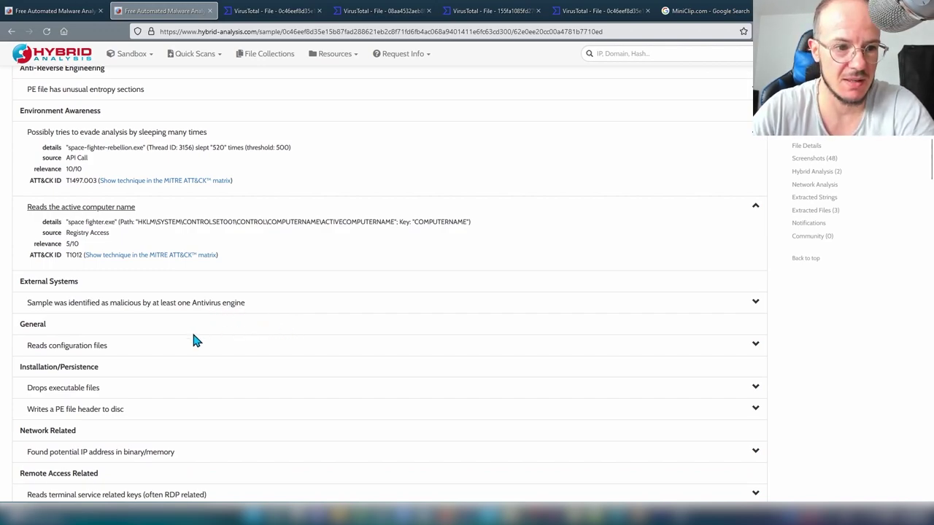
{"action": "left_click", "coordinate": [221, 306]}
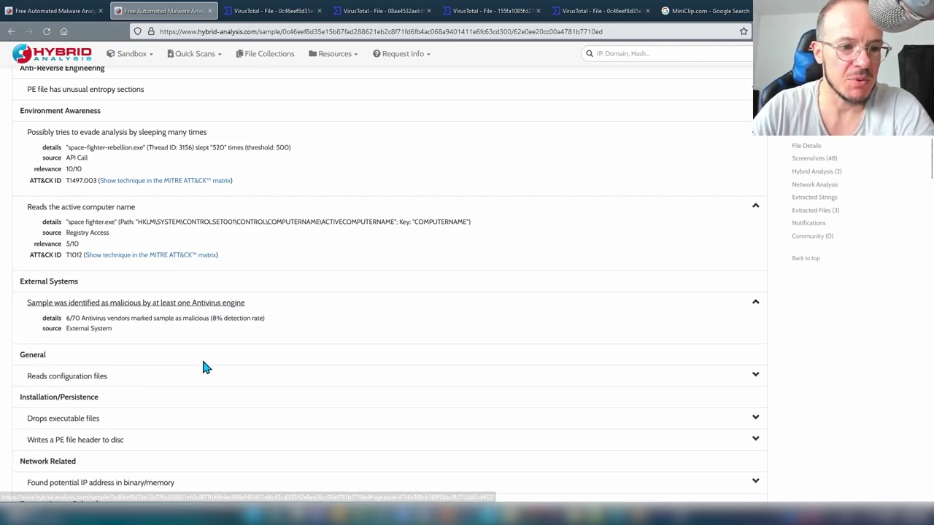
{"action": "scroll", "coordinate": [204, 367], "scroll_direction": "down", "scroll_amount": 2}
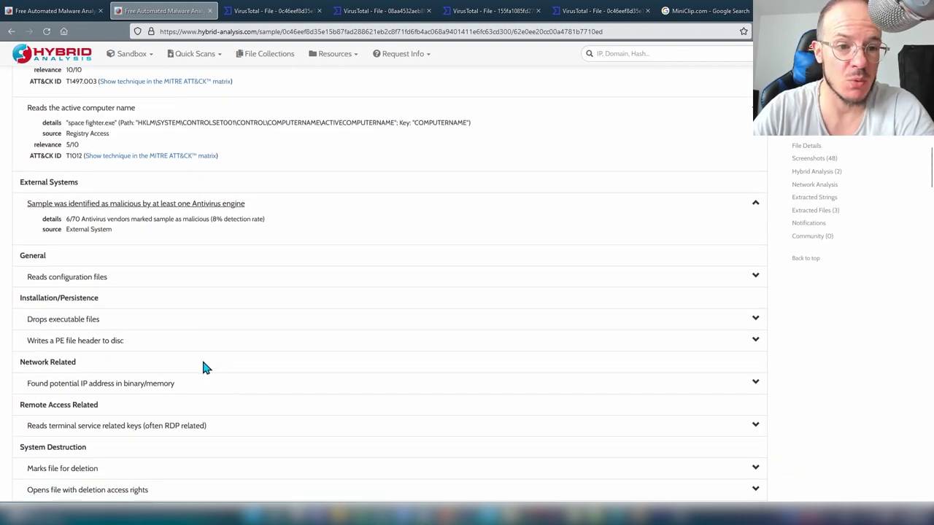
Step: Expand the indicator for reading configuration files, highlight the %TEMP%\miniclip.ini path in its details, and clear the selection
{"action": "left_click", "coordinate": [89, 279]}
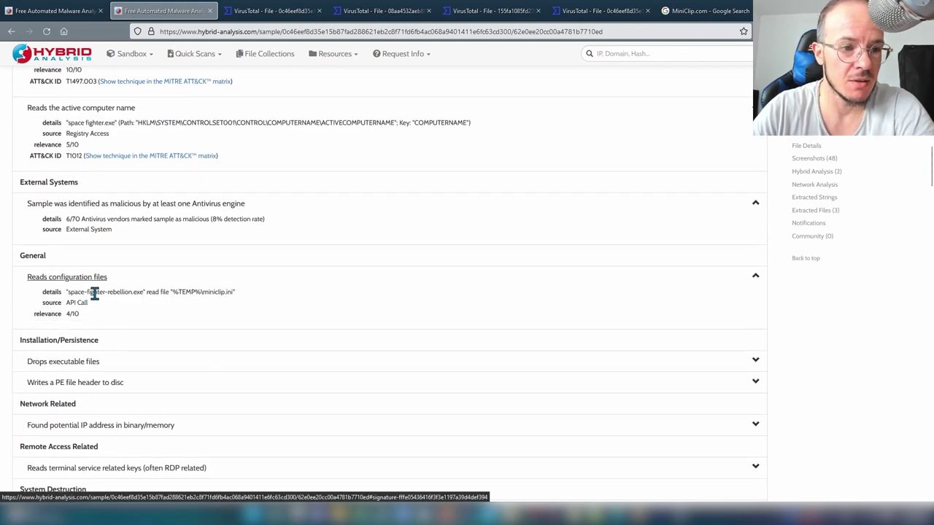
{"action": "left_click_drag", "start_coordinate": [232, 293], "coordinate": [173, 293]}
{"action": "left_click", "coordinate": [124, 311]}
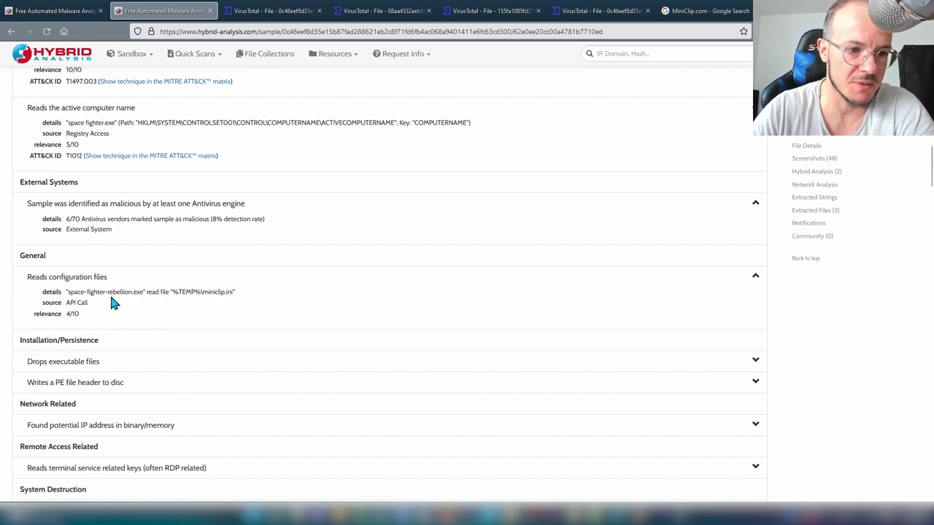
Step: Expand the Installation/Persistence indicator for dropping executable files
{"action": "scroll", "coordinate": [113, 302], "scroll_direction": "down", "scroll_amount": 1}
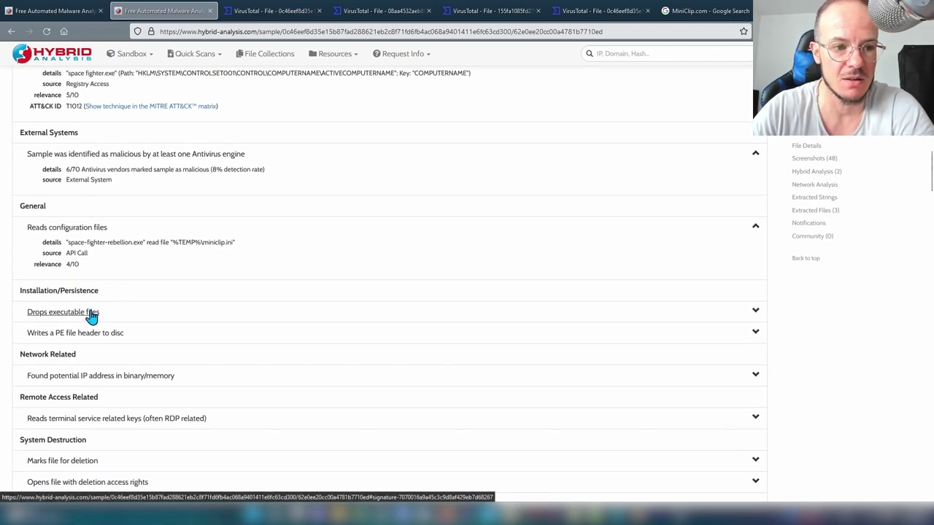
{"action": "left_click", "coordinate": [91, 312]}
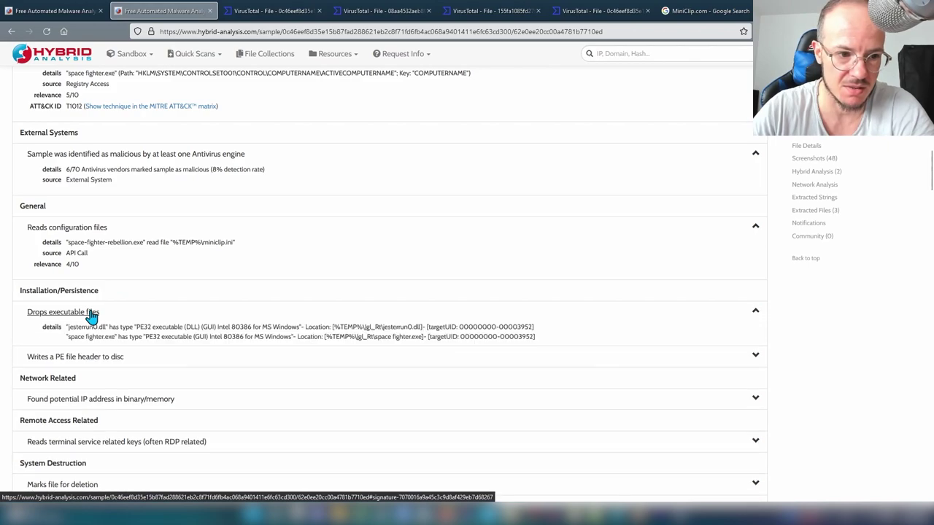
Step: Highlight space fighter.exe among the dropped executables, and expand the indicator for writing a PE file header to highlight the same file there
{"action": "scroll", "coordinate": [219, 348], "scroll_direction": "down", "scroll_amount": 3}
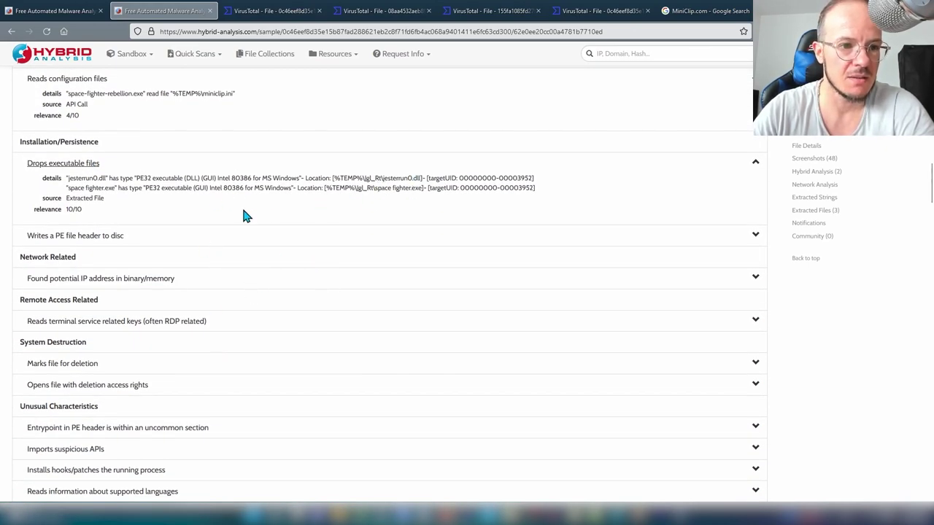
{"action": "left_click_drag", "start_coordinate": [114, 191], "coordinate": [71, 188]}
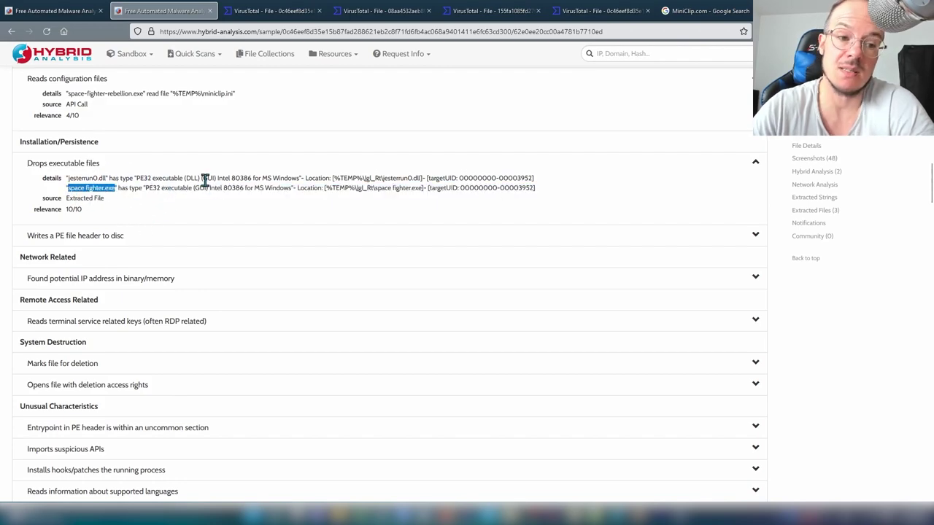
{"action": "left_click", "coordinate": [119, 237]}
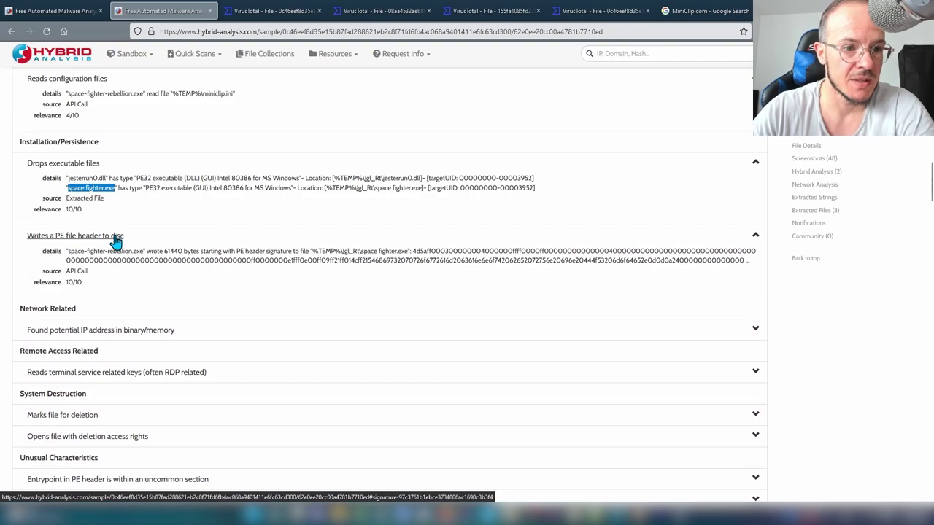
{"action": "left_click", "coordinate": [133, 270]}
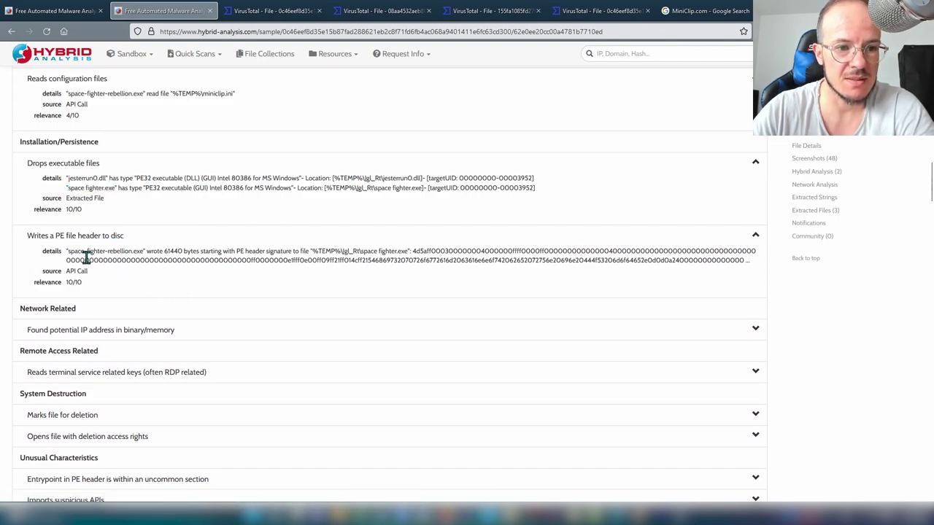
{"action": "left_click_drag", "start_coordinate": [68, 254], "coordinate": [300, 266]}
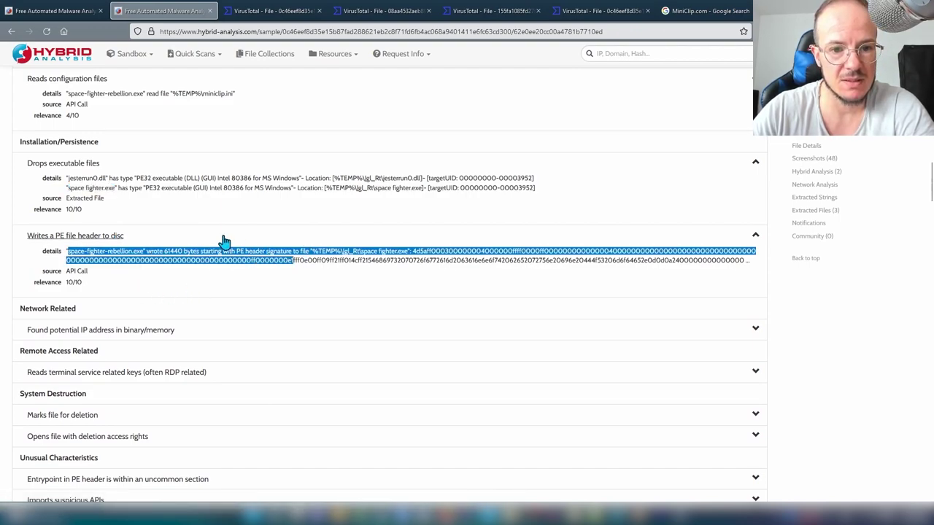
{"action": "left_click", "coordinate": [401, 262]}
{"action": "left_click_drag", "start_coordinate": [359, 251], "coordinate": [410, 253]}
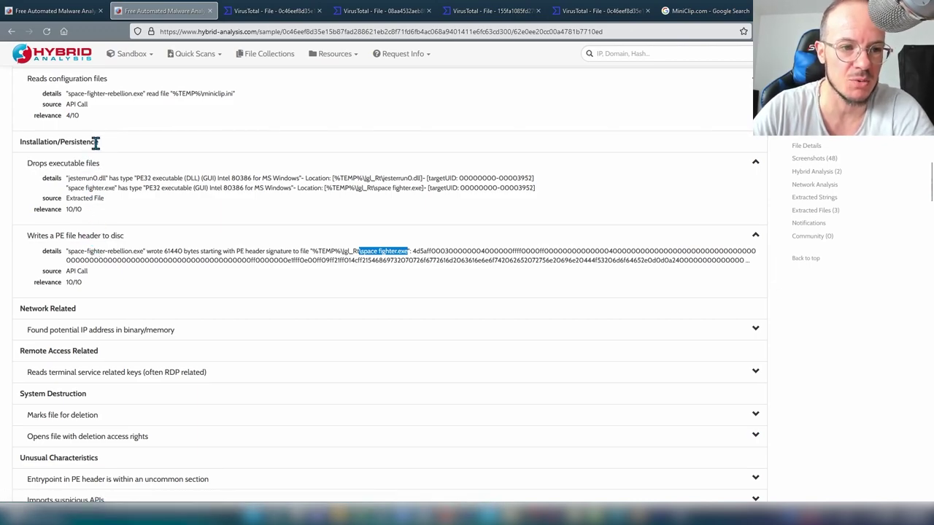
Step: Expand the Network Related indicator for a potential IP address and highlight 1.1.0.0 in its details
{"action": "scroll", "coordinate": [97, 249], "scroll_direction": "down", "scroll_amount": 1}
{"action": "scroll", "coordinate": [97, 249], "scroll_direction": "down", "scroll_amount": 1}
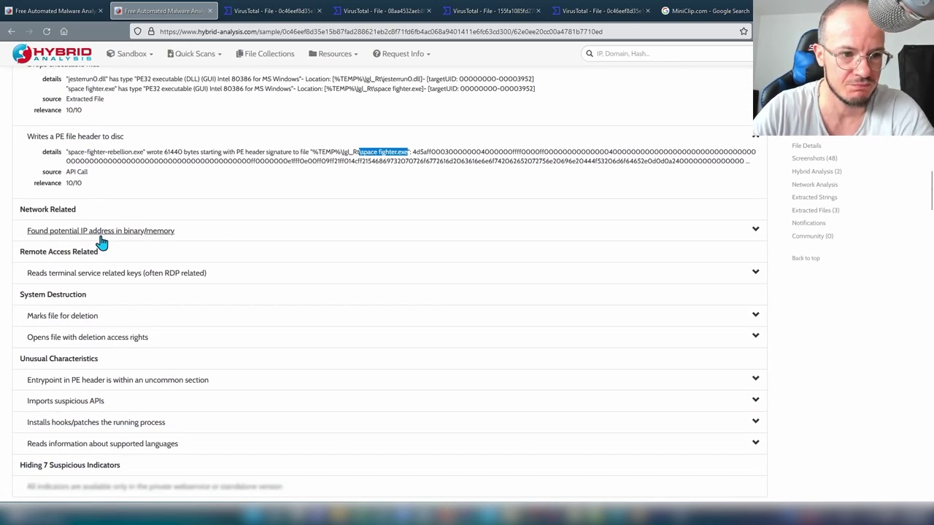
{"action": "left_click", "coordinate": [101, 234]}
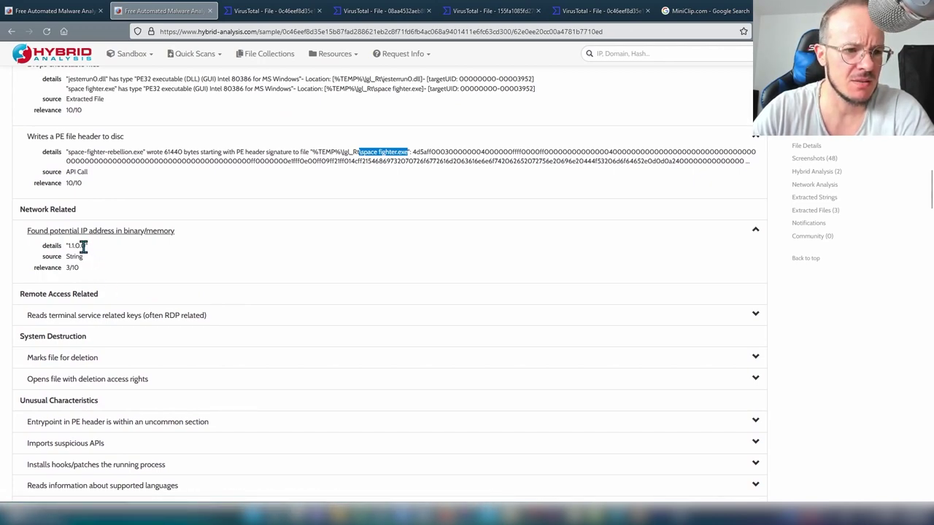
{"action": "left_click_drag", "start_coordinate": [87, 246], "coordinate": [69, 252]}
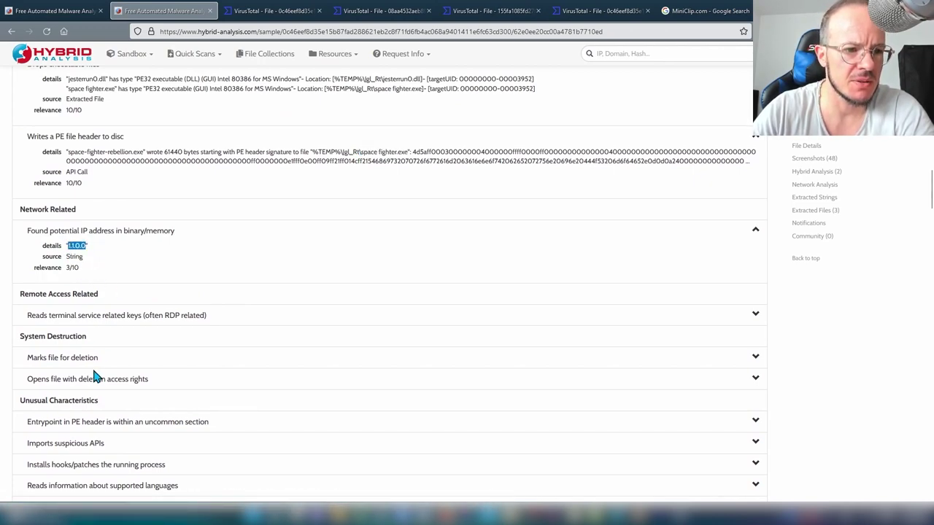
Step: Compare the potential IP address with the file's Version Info by highlighting the FileVersion and ProductVersion values
{"action": "scroll", "coordinate": [93, 373], "scroll_direction": "down", "scroll_amount": 15}
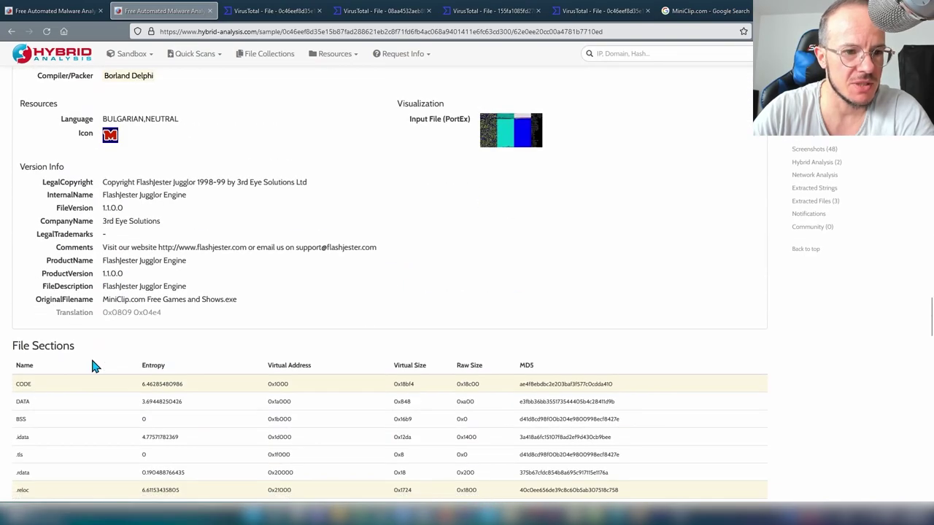
{"action": "left_click_drag", "start_coordinate": [125, 208], "coordinate": [102, 208]}
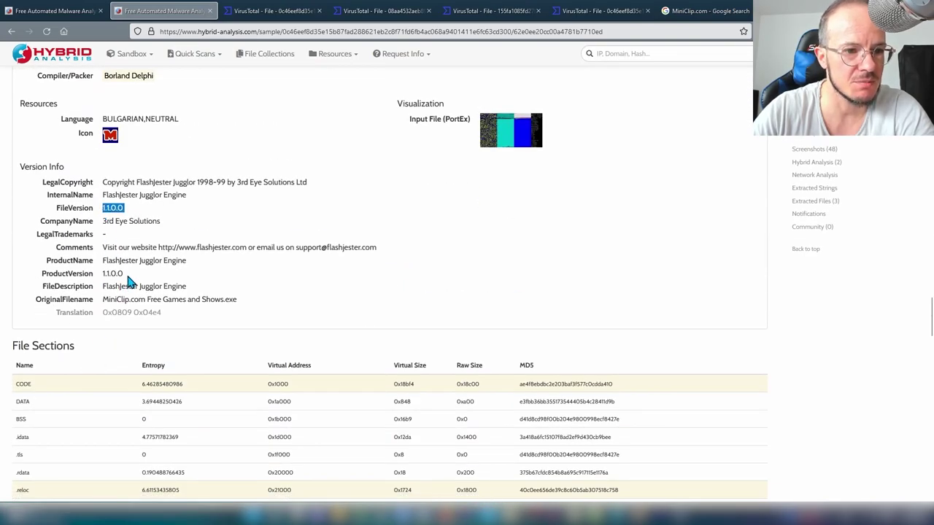
{"action": "left_click_drag", "start_coordinate": [124, 274], "coordinate": [103, 276]}
Step: Return to the suspicious indicators, expand the one for reading terminal service related keys, and highlight TERMINAL SERVER in the first registry path
{"action": "scroll", "coordinate": [114, 302], "scroll_direction": "up", "scroll_amount": 20}
{"action": "scroll", "coordinate": [156, 367], "scroll_direction": "up", "scroll_amount": 5}
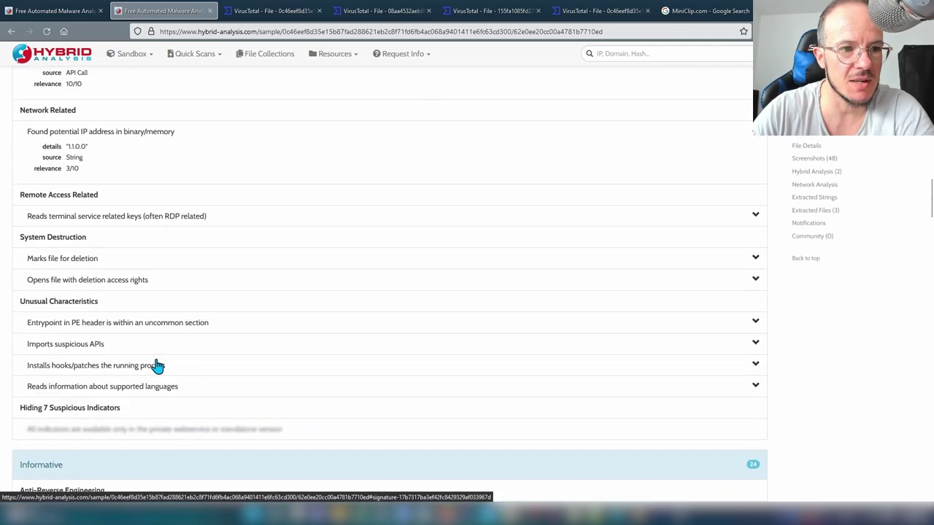
{"action": "scroll", "coordinate": [157, 365], "scroll_direction": "up", "scroll_amount": 3}
{"action": "scroll", "coordinate": [157, 367], "scroll_direction": "down", "scroll_amount": 3}
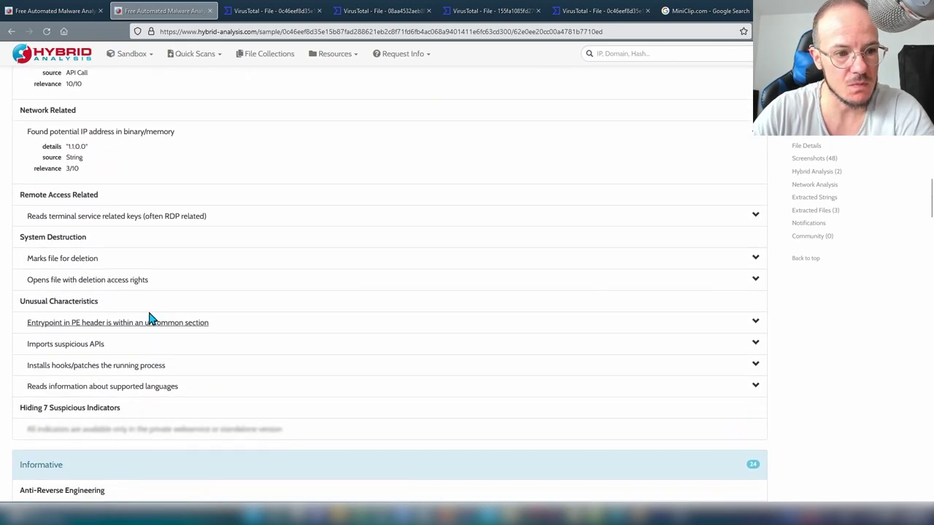
{"action": "left_click", "coordinate": [146, 217]}
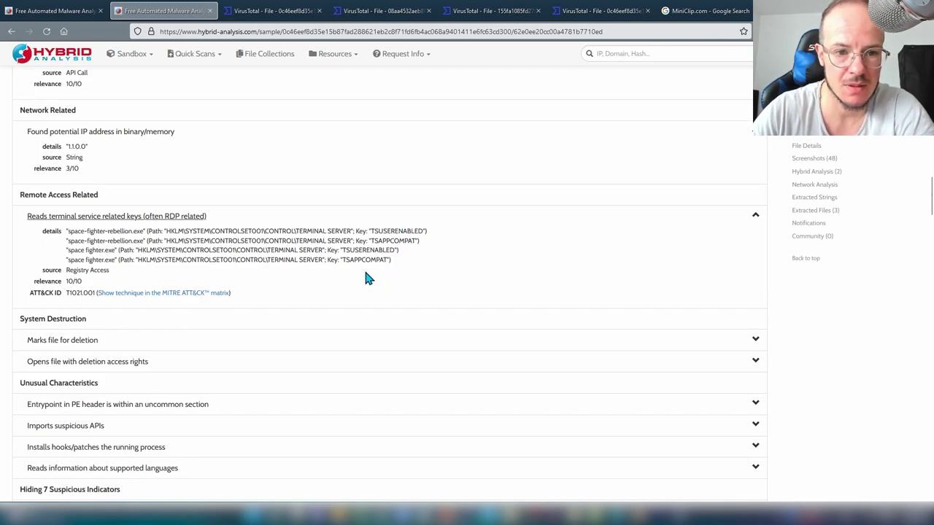
{"action": "left_click_drag", "start_coordinate": [295, 231], "coordinate": [351, 231]}
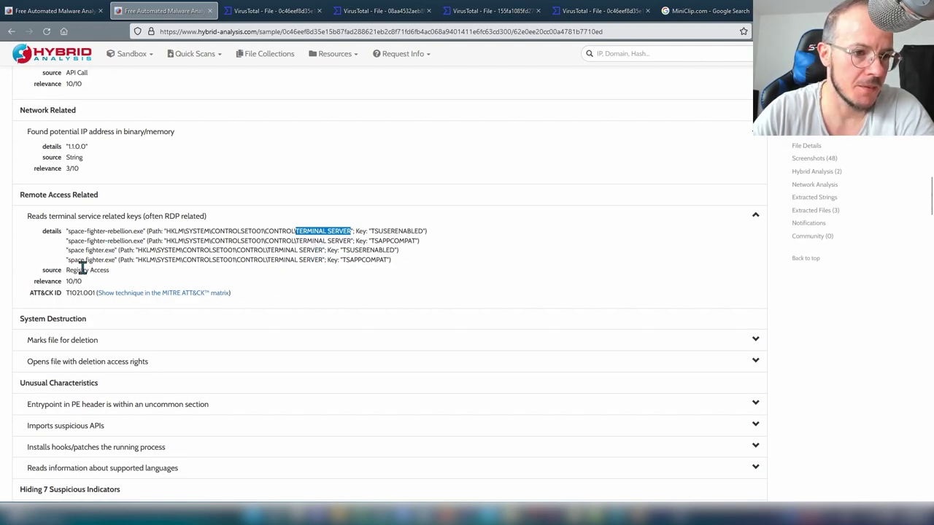
Step: Expand the System Destruction indicator for marking files for deletion and highlight miniclip.ini in its details
{"action": "scroll", "coordinate": [81, 263], "scroll_direction": "down", "scroll_amount": 1}
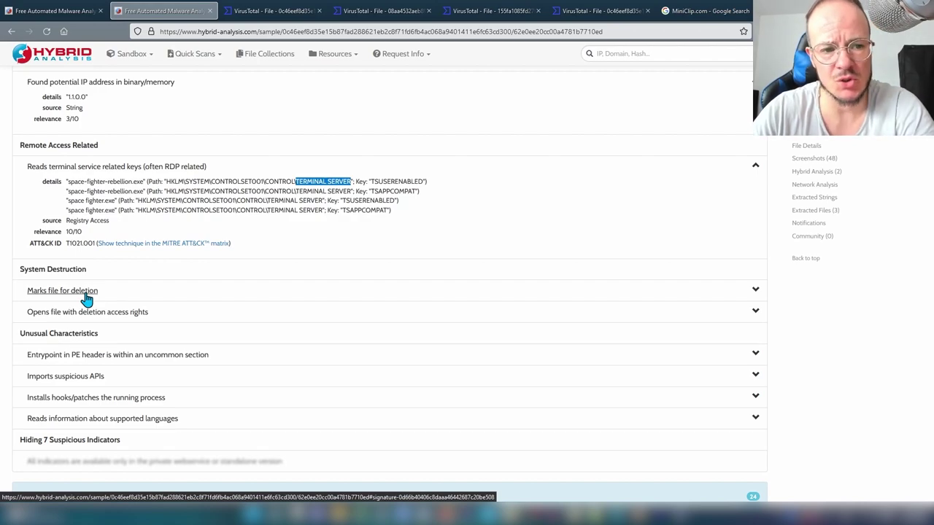
{"action": "left_click", "coordinate": [86, 292]}
{"action": "scroll", "coordinate": [87, 299], "scroll_direction": "down", "scroll_amount": 2}
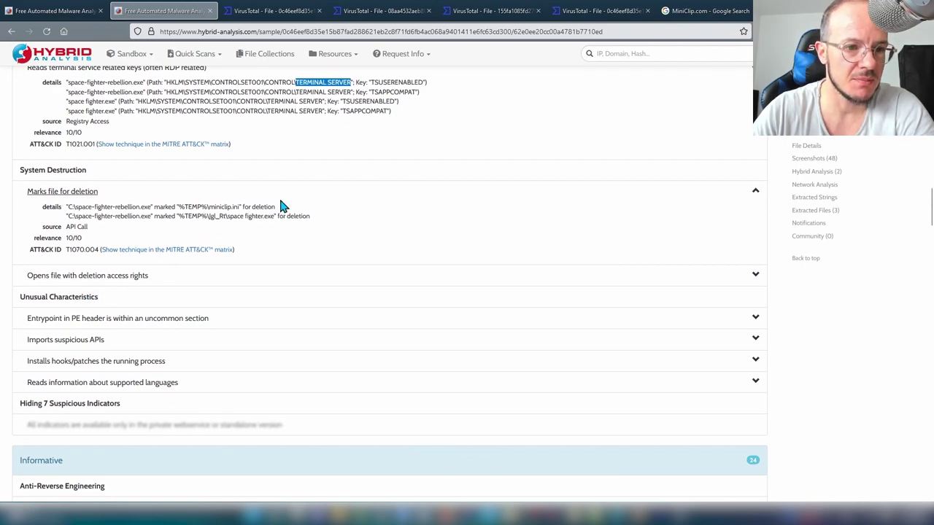
{"action": "left_click_drag", "start_coordinate": [241, 207], "coordinate": [207, 207]}
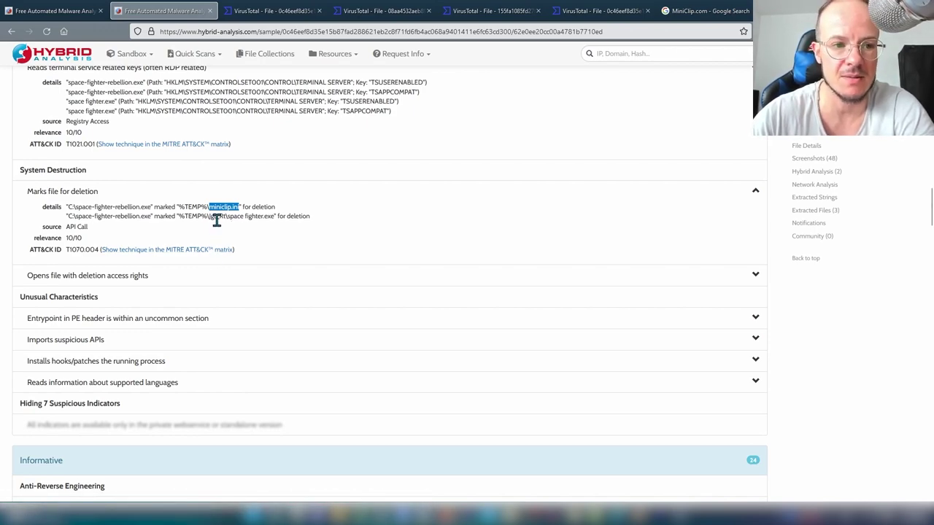
Step: Expand the indicator for opening files with deletion access rights and review its details alongside the files marked for deletion
{"action": "left_click", "coordinate": [138, 277]}
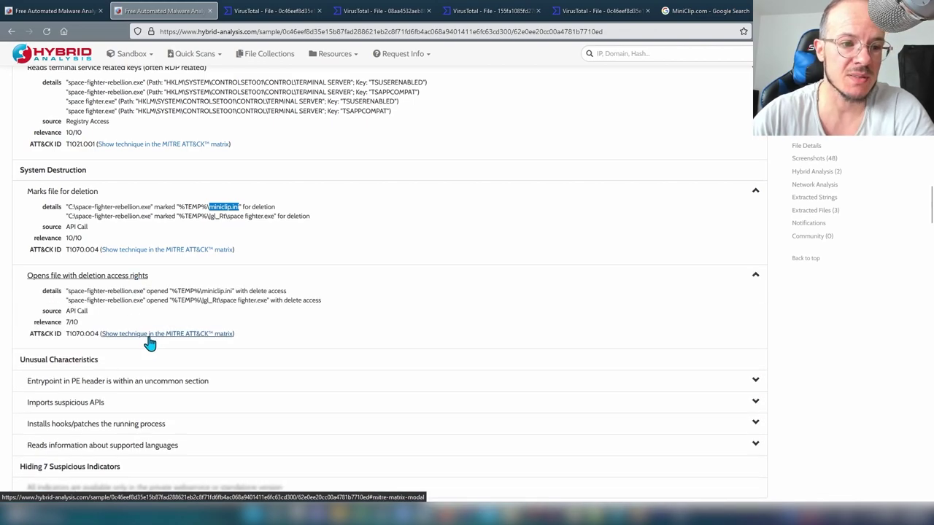
{"action": "scroll", "coordinate": [149, 341], "scroll_direction": "down", "scroll_amount": 2}
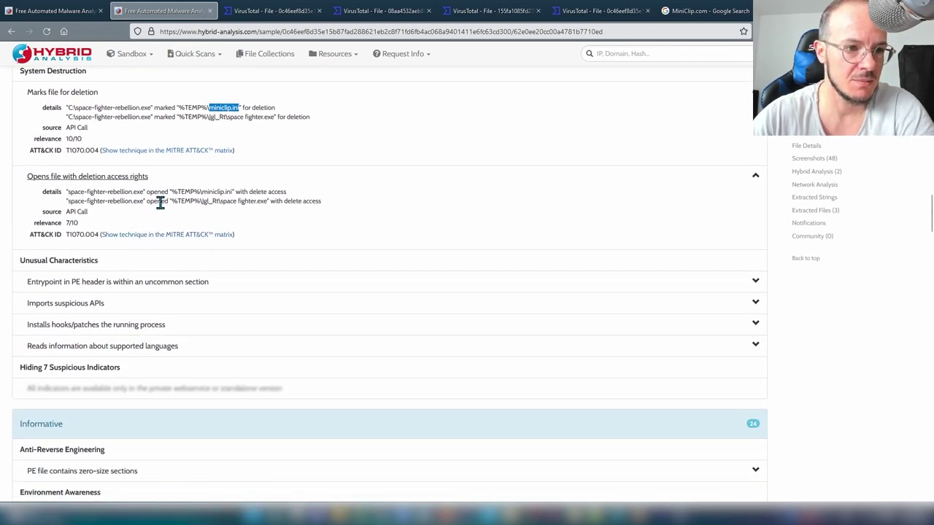
{"action": "scroll", "coordinate": [161, 202], "scroll_direction": "up", "scroll_amount": 2}
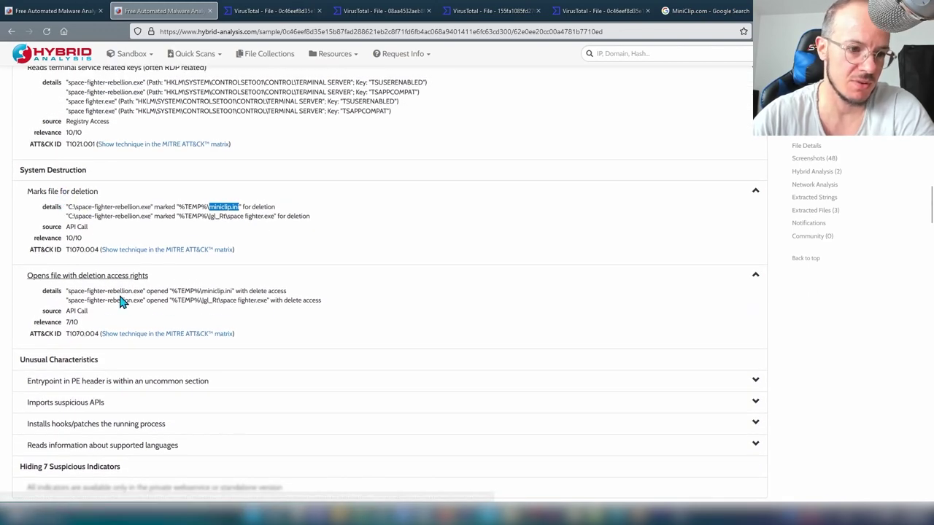
Step: Expand the Unusual Characteristics indicator for an entrypoint in an uncommon section and highlight jesterrun0.dll in its details
{"action": "scroll", "coordinate": [122, 302], "scroll_direction": "down", "scroll_amount": 2}
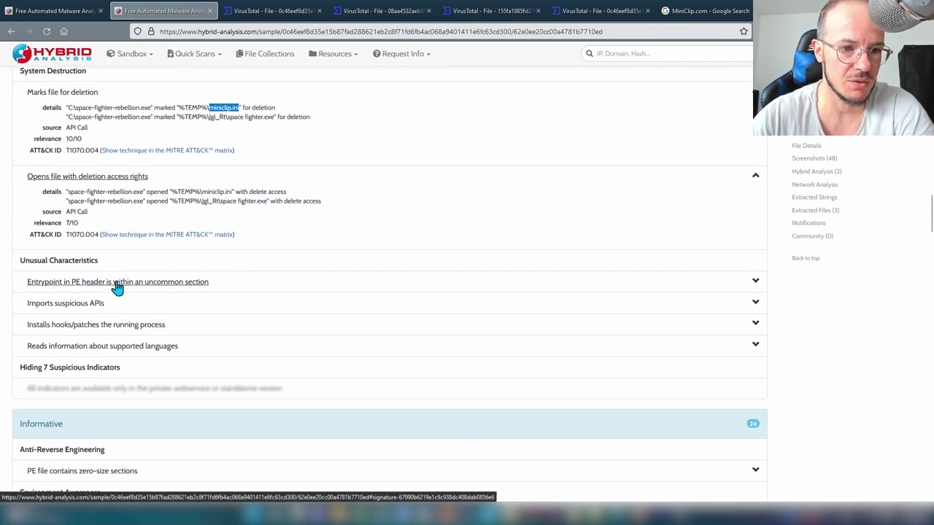
{"action": "left_click", "coordinate": [118, 284]}
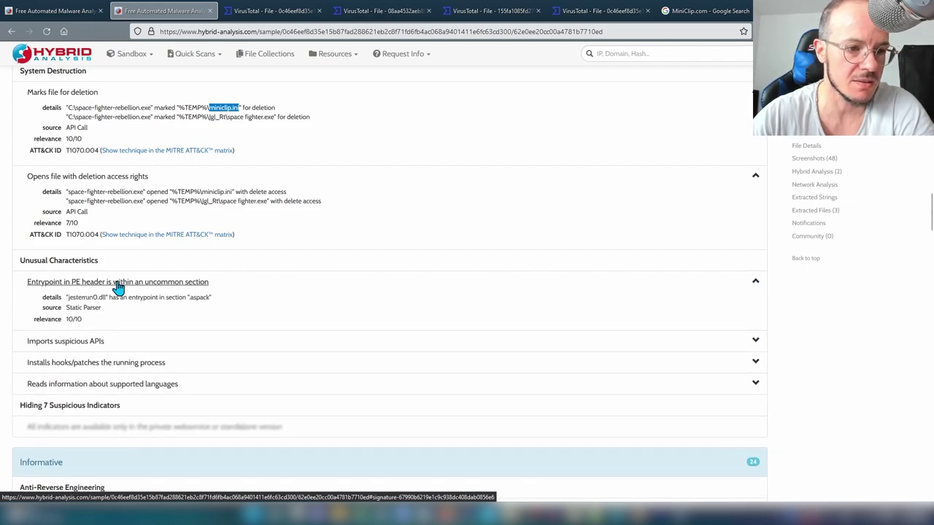
{"action": "scroll", "coordinate": [119, 288], "scroll_direction": "down", "scroll_amount": 1}
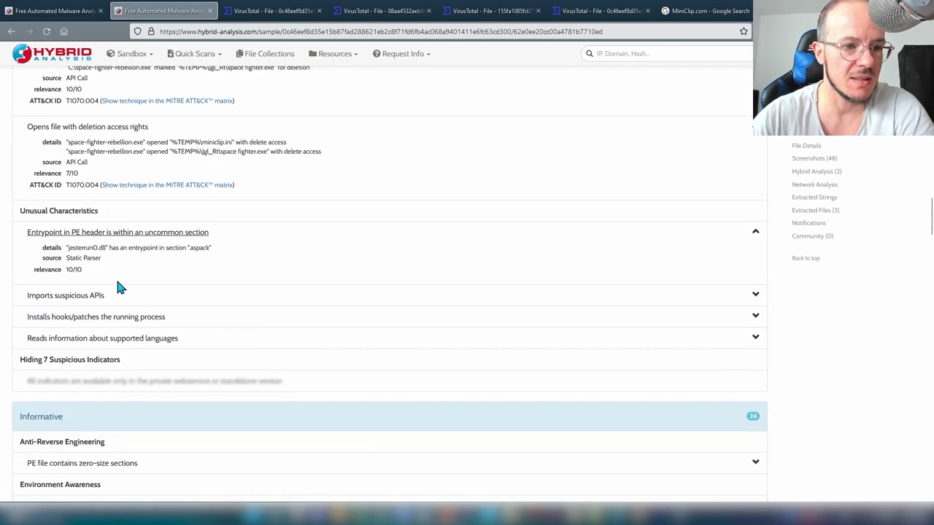
{"action": "left_click_drag", "start_coordinate": [67, 248], "coordinate": [106, 250]}
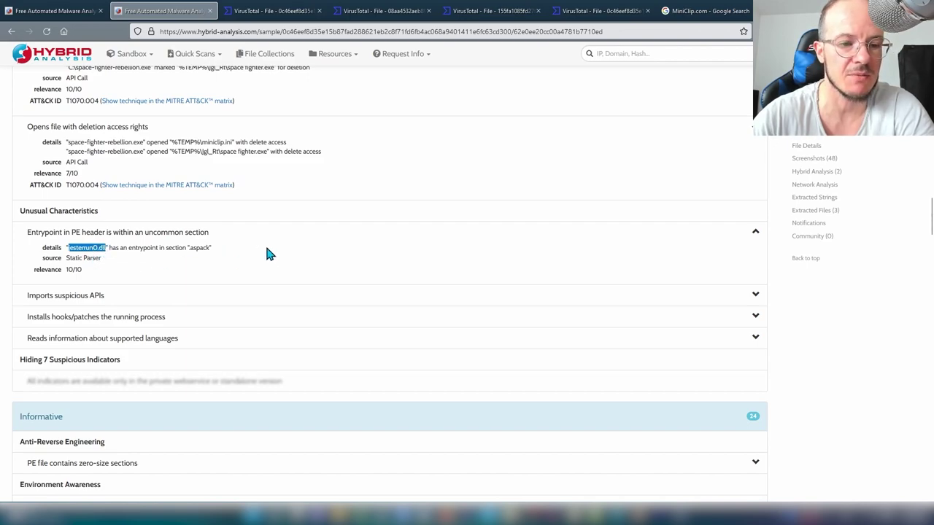
Step: In the VirusTotal report for jesterrun0.dll, view the matched ASPack YARA ruleset and highlight the .aspack section name in its condition
{"action": "left_click", "coordinate": [367, 9]}
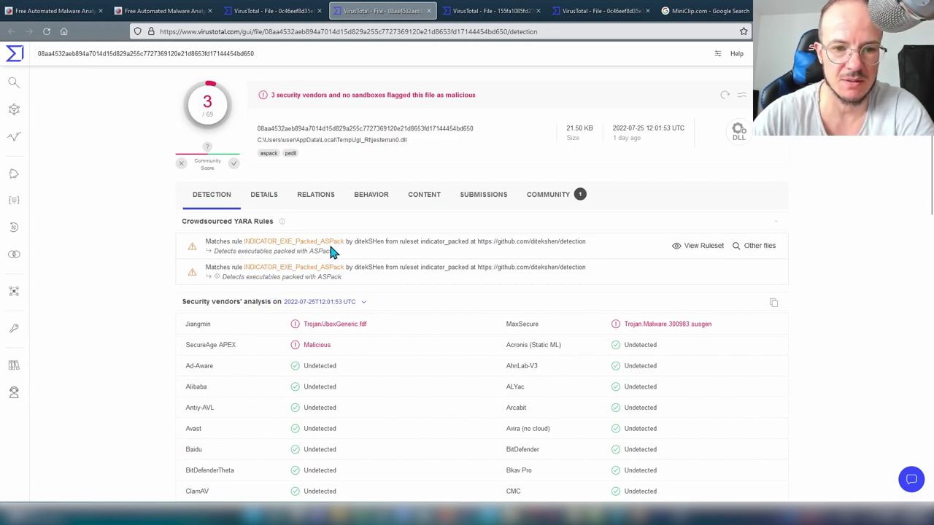
{"action": "left_click", "coordinate": [698, 247]}
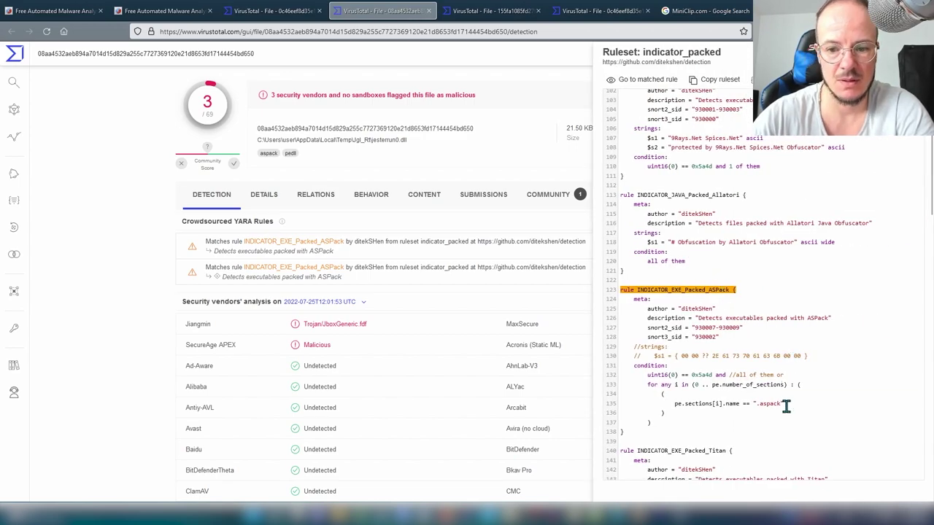
{"action": "left_click_drag", "start_coordinate": [779, 405], "coordinate": [757, 407]}
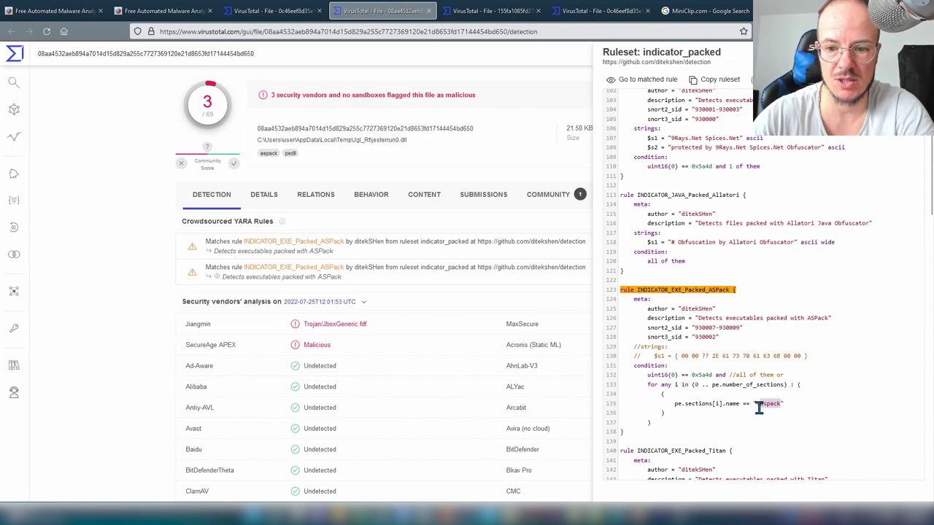
Step: Close the ruleset, open the file's details, expand the full list of PE sections, and highlight the .aspack section
{"action": "left_click", "coordinate": [124, 350]}
{"action": "left_click", "coordinate": [264, 194]}
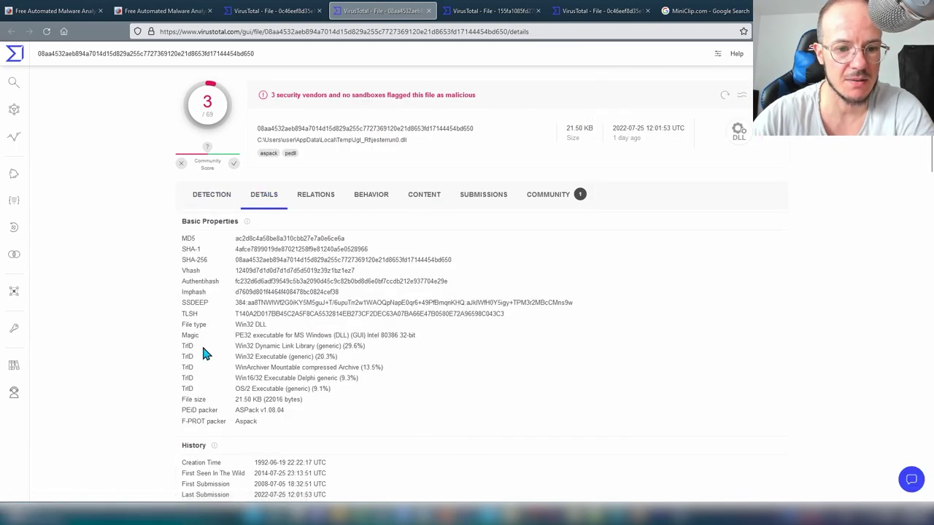
{"action": "scroll", "coordinate": [202, 344], "scroll_direction": "down", "scroll_amount": 10}
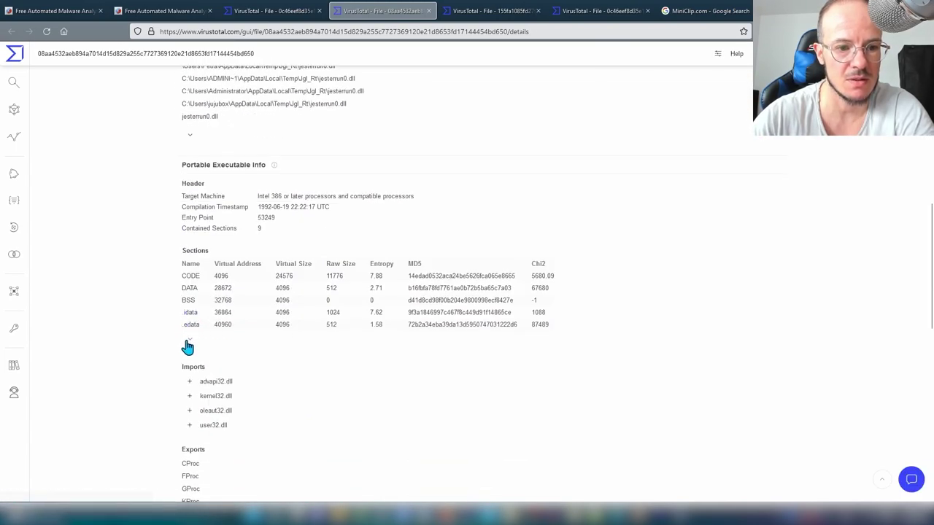
{"action": "left_click", "coordinate": [187, 346]}
{"action": "left_click_drag", "start_coordinate": [177, 362], "coordinate": [208, 364]}
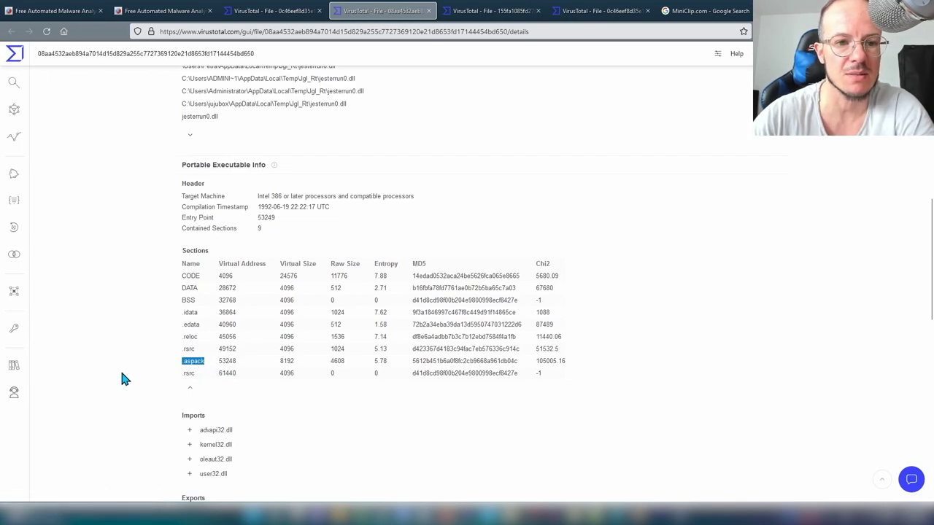
{"action": "scroll", "coordinate": [120, 381], "scroll_direction": "down", "scroll_amount": 4}
{"action": "scroll", "coordinate": [121, 383], "scroll_direction": "up", "scroll_amount": 4}
Step: Return to the Hybrid Analysis report and expand the indicator for importing suspicious APIs to review the listed functions
{"action": "left_click", "coordinate": [274, 11]}
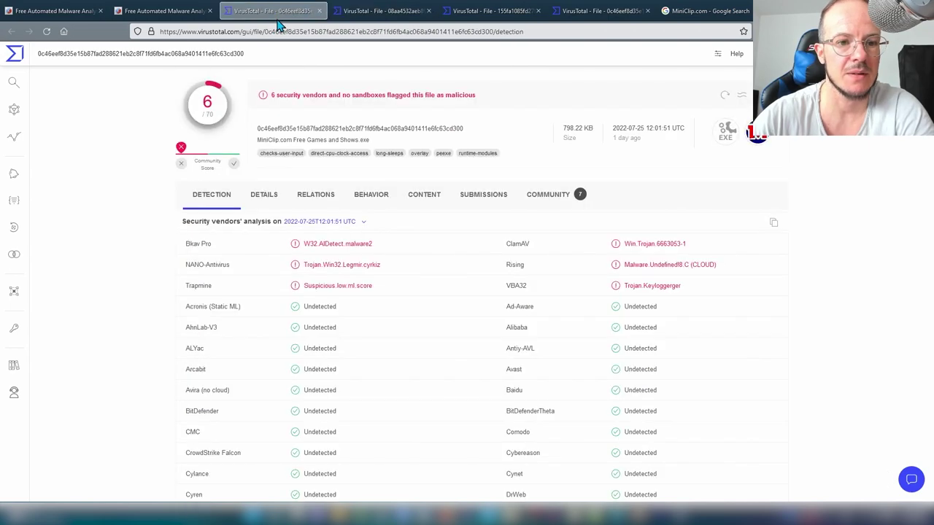
{"action": "left_click", "coordinate": [177, 12]}
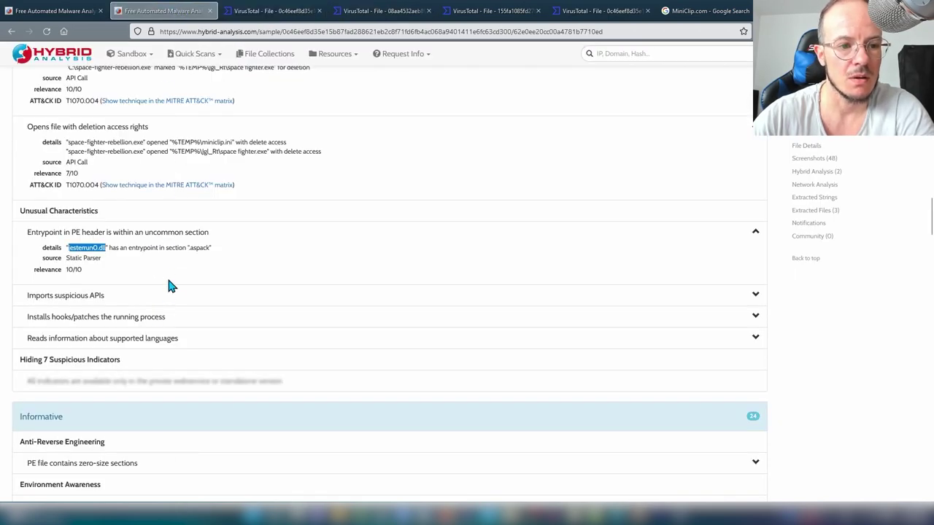
{"action": "left_click", "coordinate": [95, 300]}
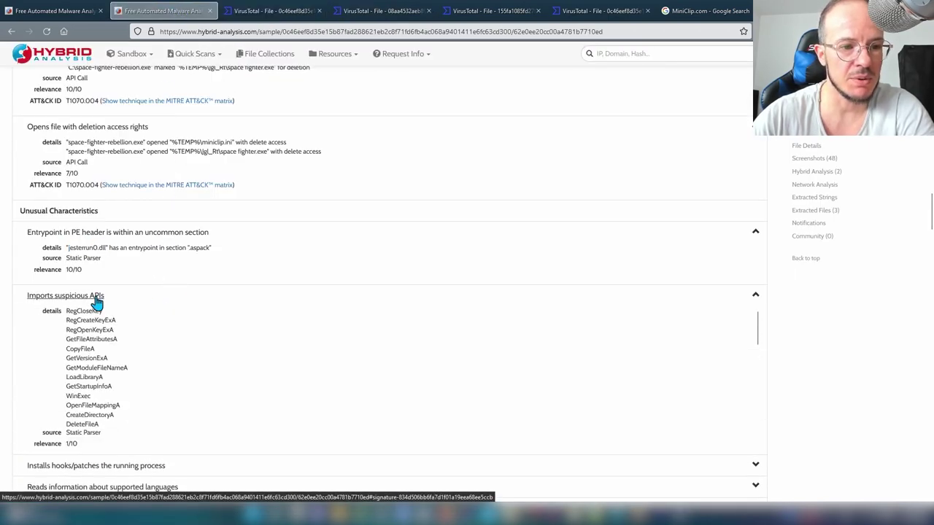
{"action": "scroll", "coordinate": [109, 310], "scroll_direction": "down", "scroll_amount": 2}
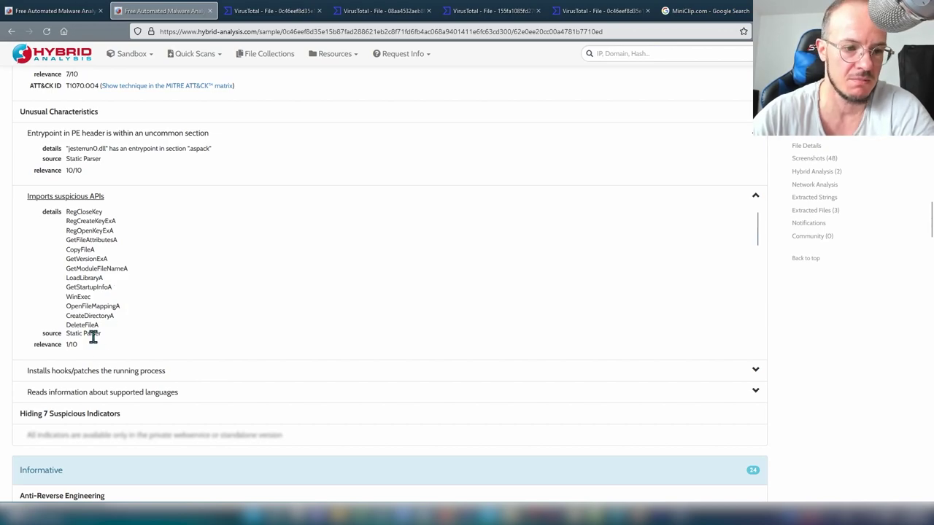
Step: Expand the indicators for installing hooks/patching the running process and reading information about supported languages to review their details
{"action": "scroll", "coordinate": [92, 338], "scroll_direction": "down", "scroll_amount": 1}
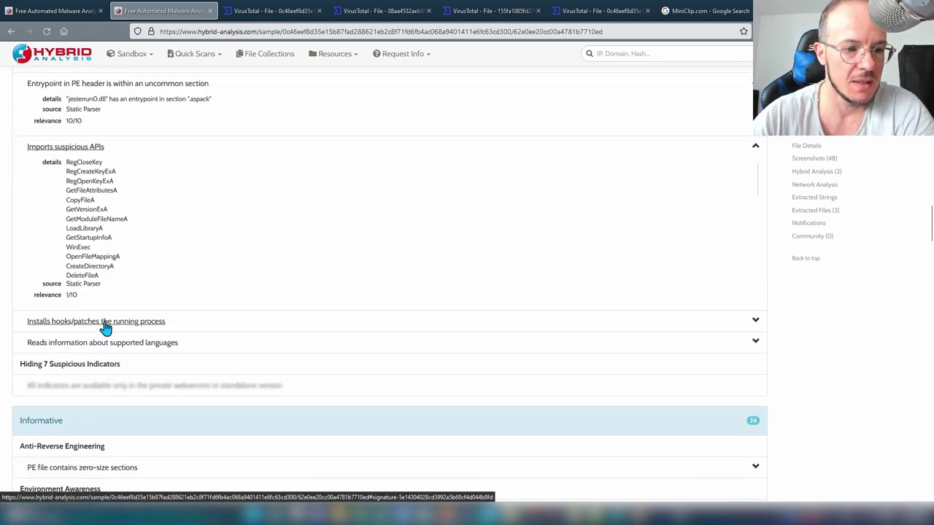
{"action": "left_click", "coordinate": [105, 329]}
{"action": "scroll", "coordinate": [105, 329], "scroll_direction": "down", "scroll_amount": 2}
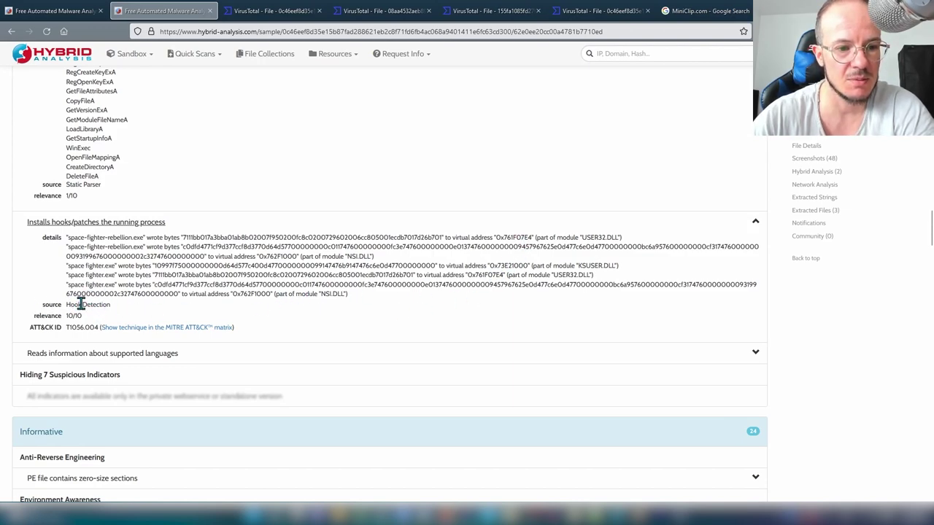
{"action": "scroll", "coordinate": [121, 318], "scroll_direction": "down", "scroll_amount": 1}
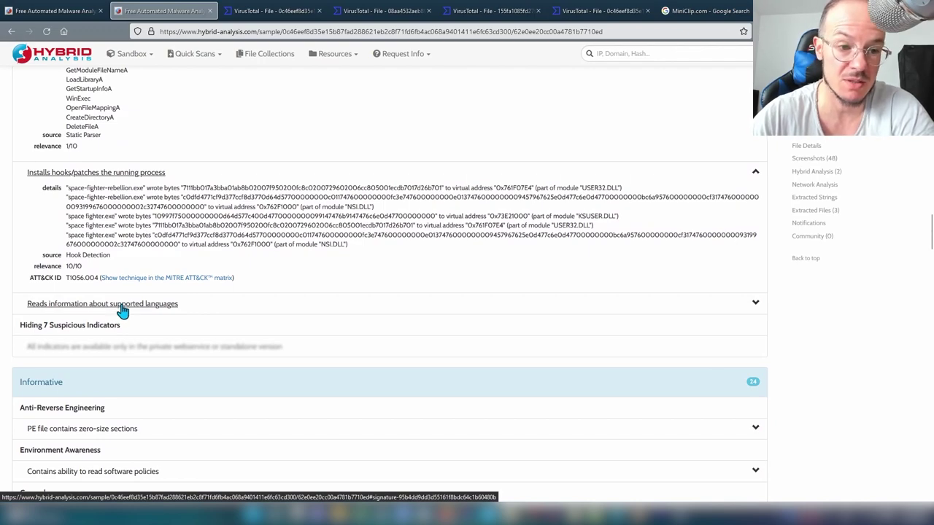
{"action": "left_click", "coordinate": [122, 307]}
{"action": "scroll", "coordinate": [87, 315], "scroll_direction": "down", "scroll_amount": 3}
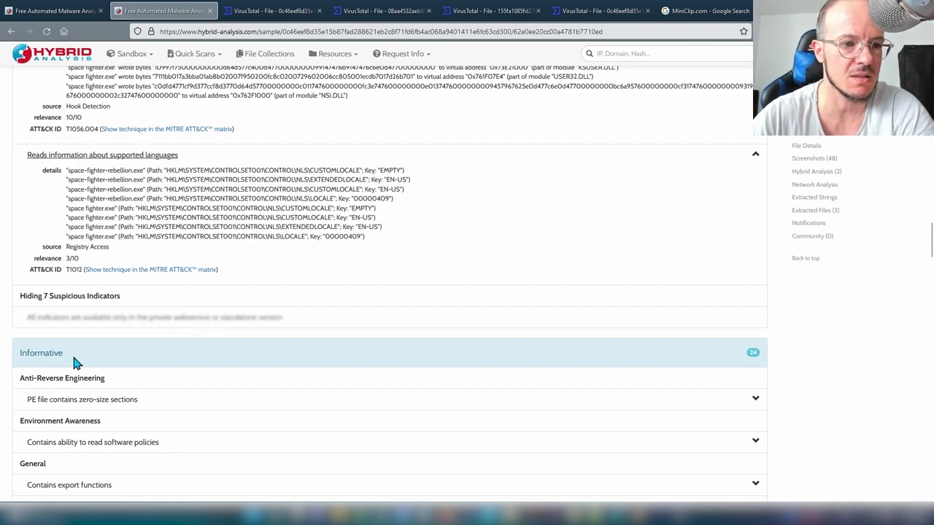
{"action": "scroll", "coordinate": [77, 361], "scroll_direction": "down", "scroll_amount": 2}
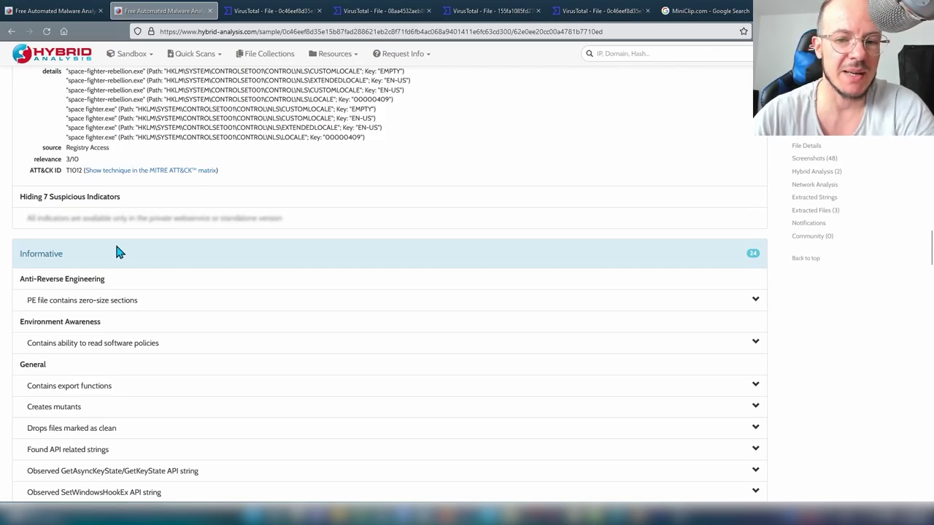
Step: Revisit the malicious and suspicious indicators and expand the informative Network Related indicator for a potential URL found in binary/memory
{"action": "scroll", "coordinate": [120, 253], "scroll_direction": "up", "scroll_amount": 10}
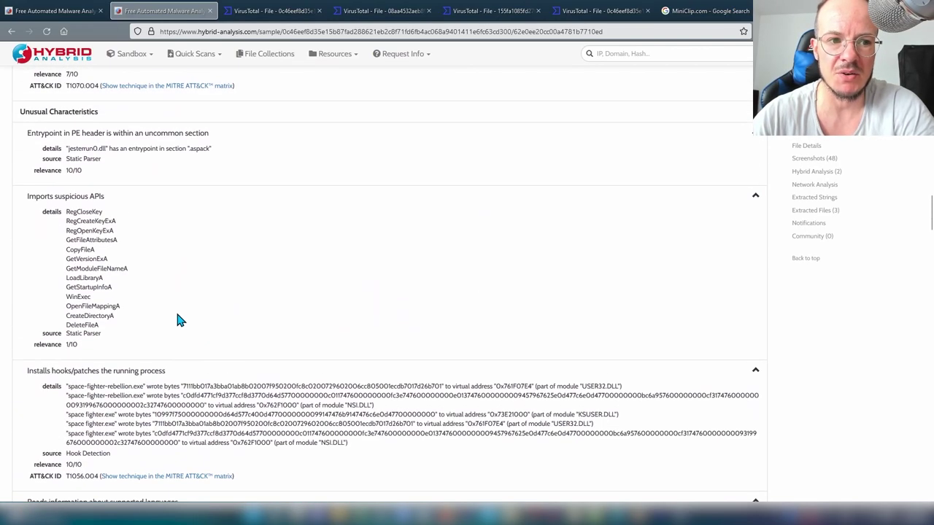
{"action": "scroll", "coordinate": [179, 320], "scroll_direction": "up", "scroll_amount": 10}
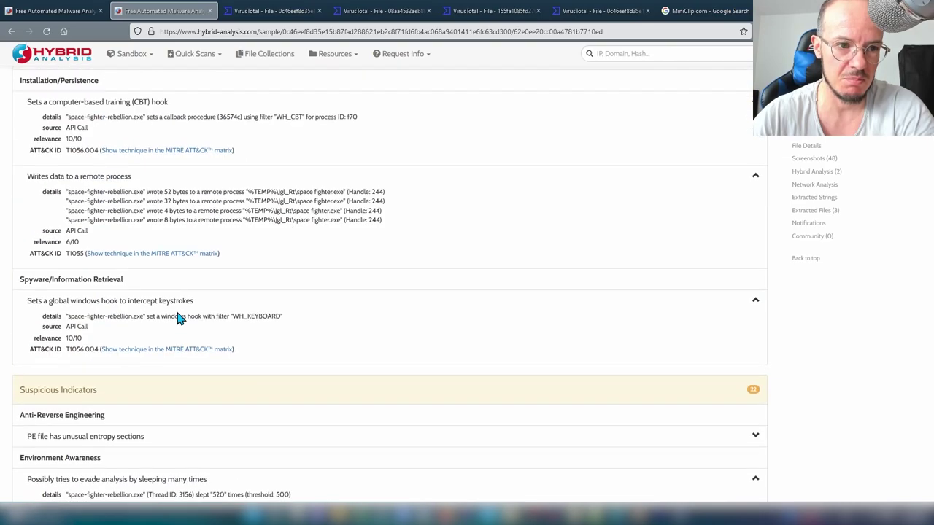
{"action": "scroll", "coordinate": [180, 320], "scroll_direction": "up", "scroll_amount": 4}
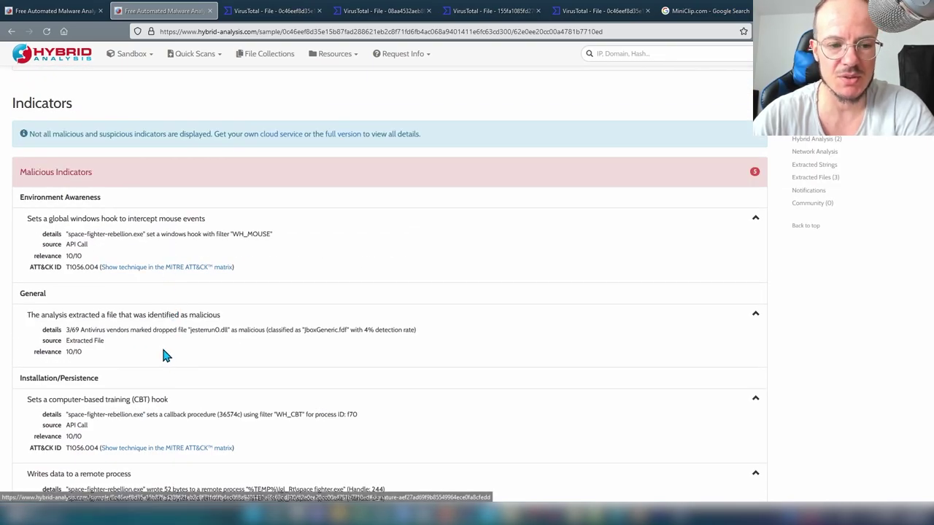
{"action": "scroll", "coordinate": [165, 355], "scroll_direction": "down", "scroll_amount": 5}
{"action": "scroll", "coordinate": [164, 355], "scroll_direction": "down", "scroll_amount": 10}
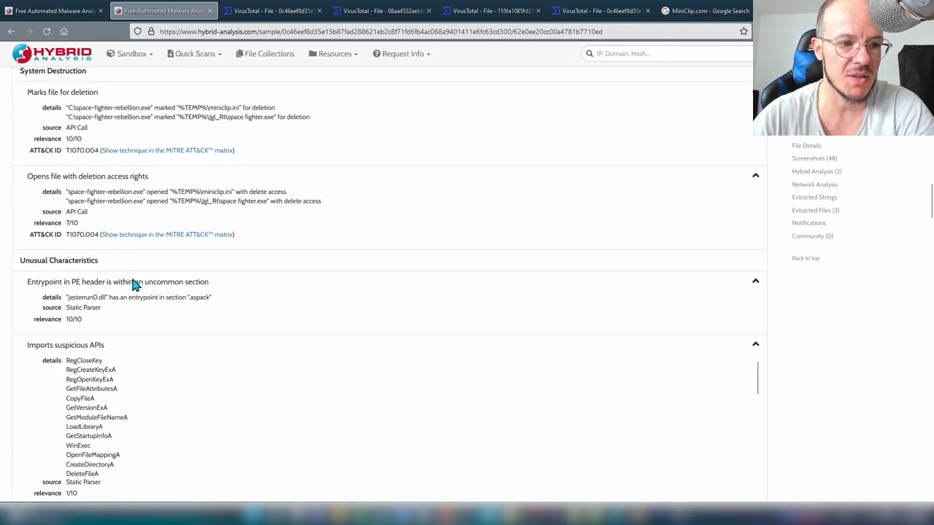
{"action": "scroll", "coordinate": [124, 360], "scroll_direction": "down", "scroll_amount": 4}
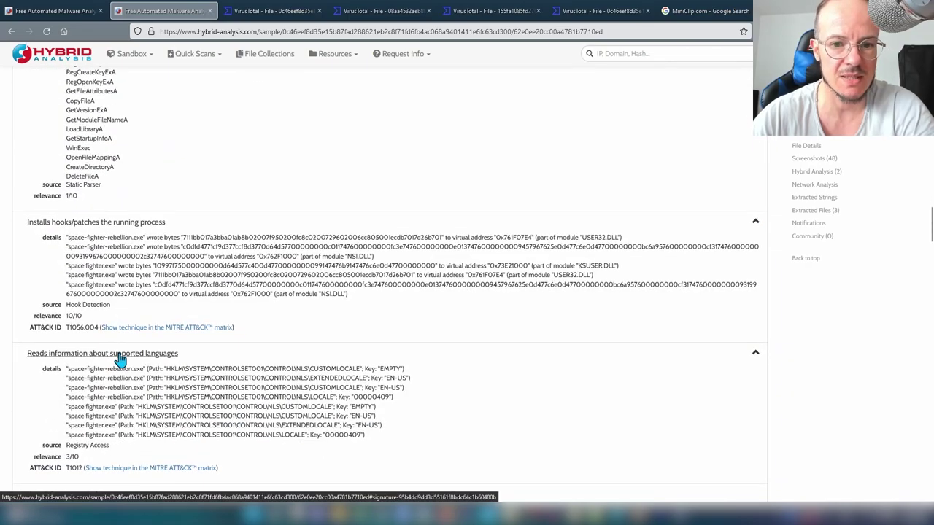
{"action": "scroll", "coordinate": [121, 359], "scroll_direction": "down", "scroll_amount": 12}
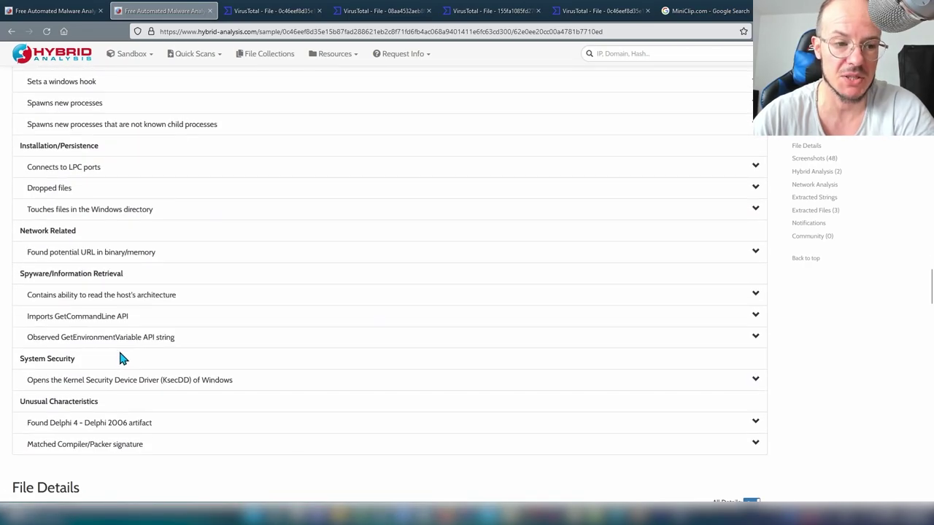
{"action": "left_click", "coordinate": [131, 255]}
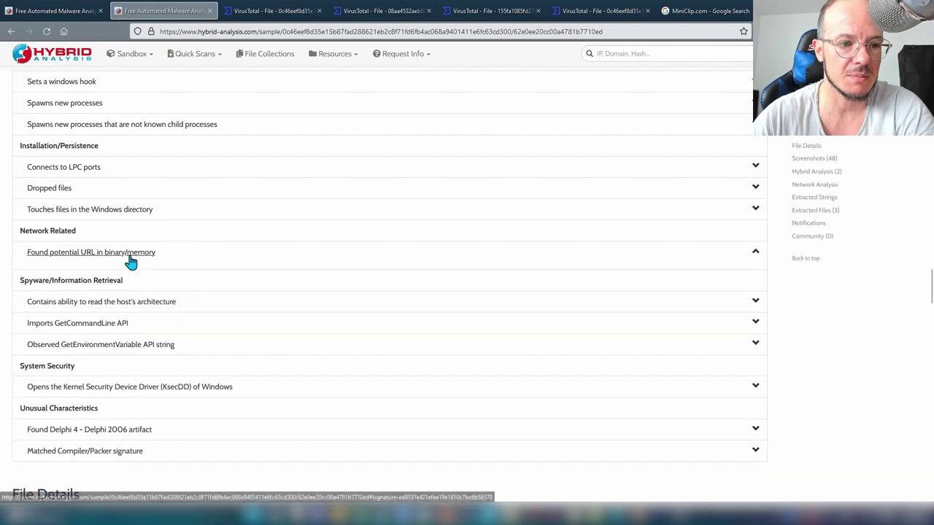
{"action": "scroll", "coordinate": [135, 287], "scroll_direction": "down", "scroll_amount": 1}
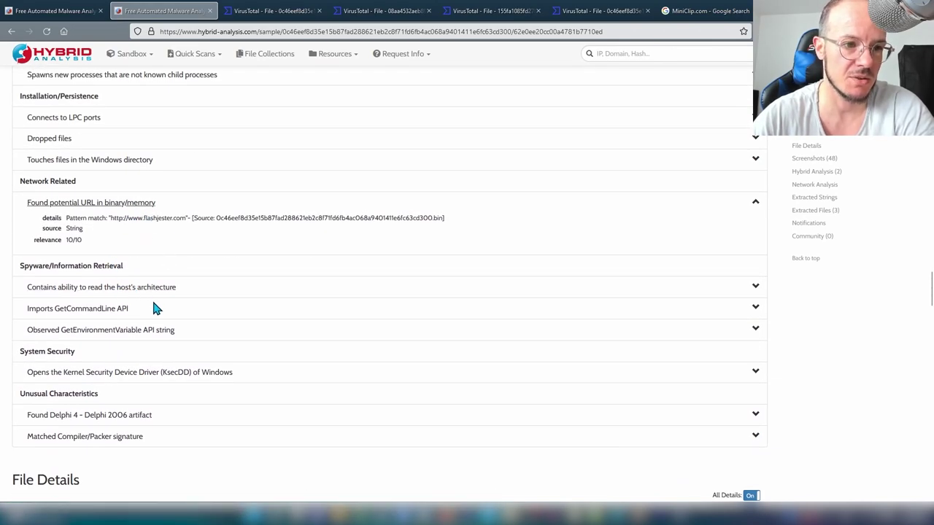
Step: Look through the remaining informative indicators and the version info in the file details of space-fighter-rebellion.exe
{"action": "scroll", "coordinate": [153, 308], "scroll_direction": "up", "scroll_amount": 6}
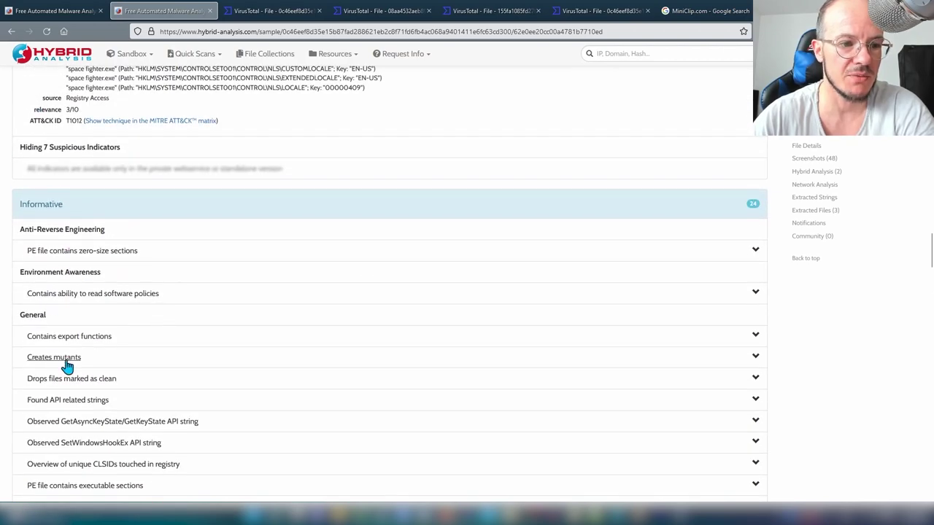
{"action": "scroll", "coordinate": [68, 365], "scroll_direction": "down", "scroll_amount": 2}
{"action": "scroll", "coordinate": [69, 365], "scroll_direction": "down", "scroll_amount": 1}
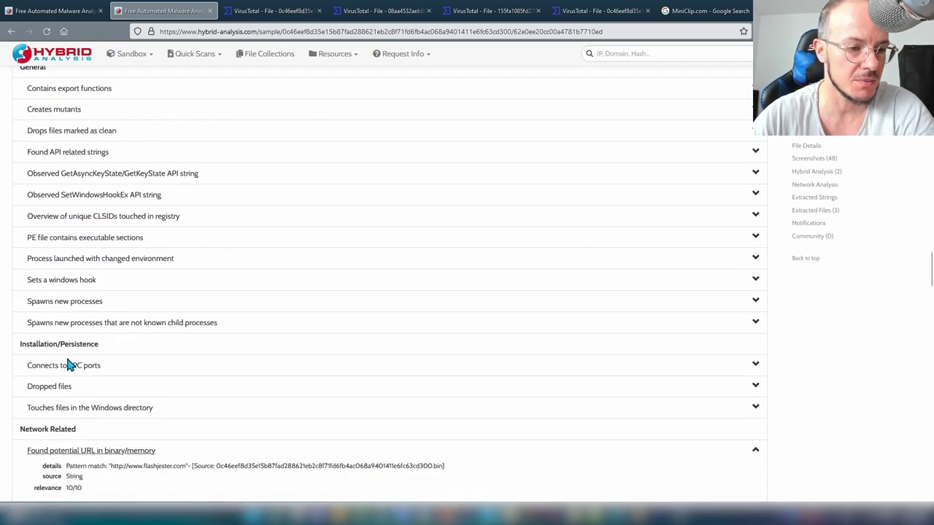
{"action": "scroll", "coordinate": [68, 365], "scroll_direction": "down", "scroll_amount": 3}
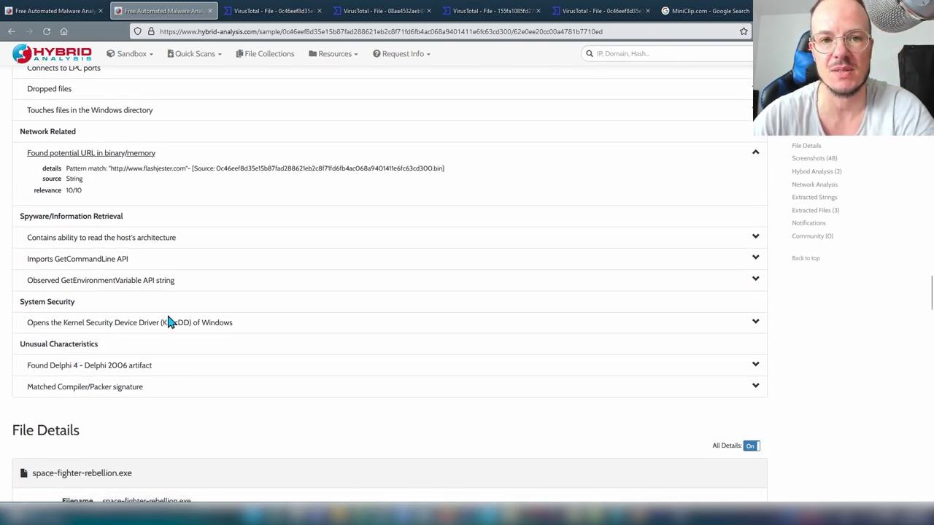
{"action": "scroll", "coordinate": [175, 307], "scroll_direction": "down", "scroll_amount": 6}
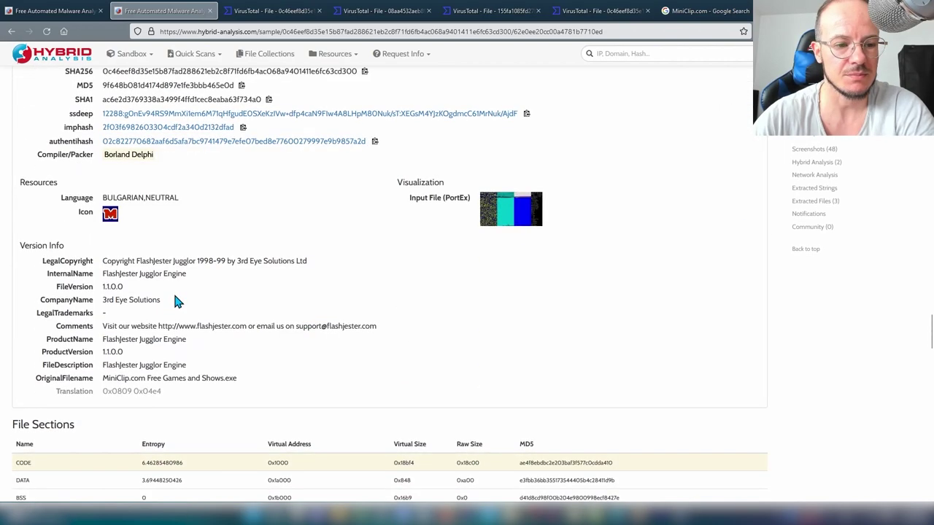